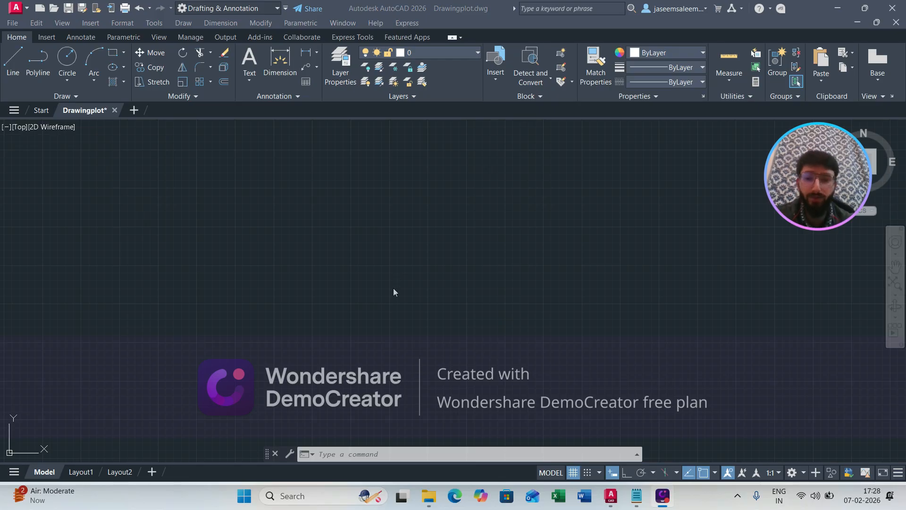
- Run Zoom with the All option to fit the whole drawing in view
left_click(357, 453)
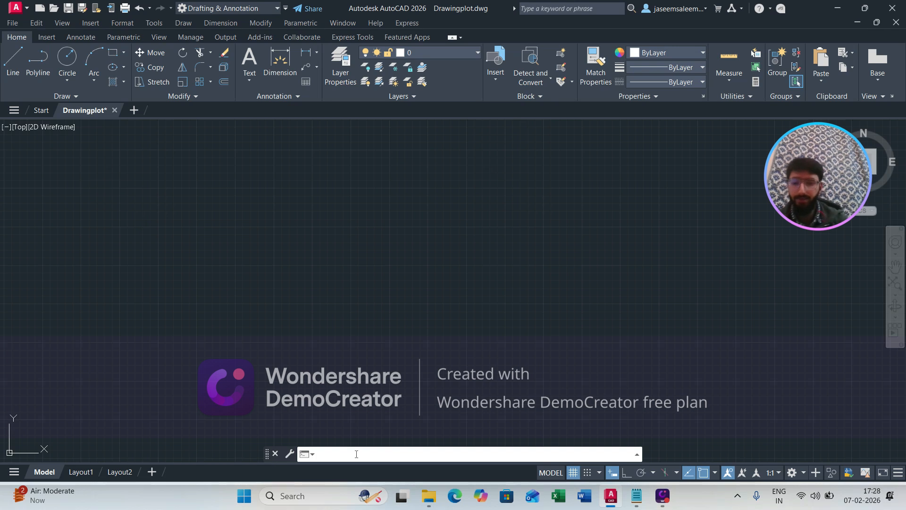
type("zp")
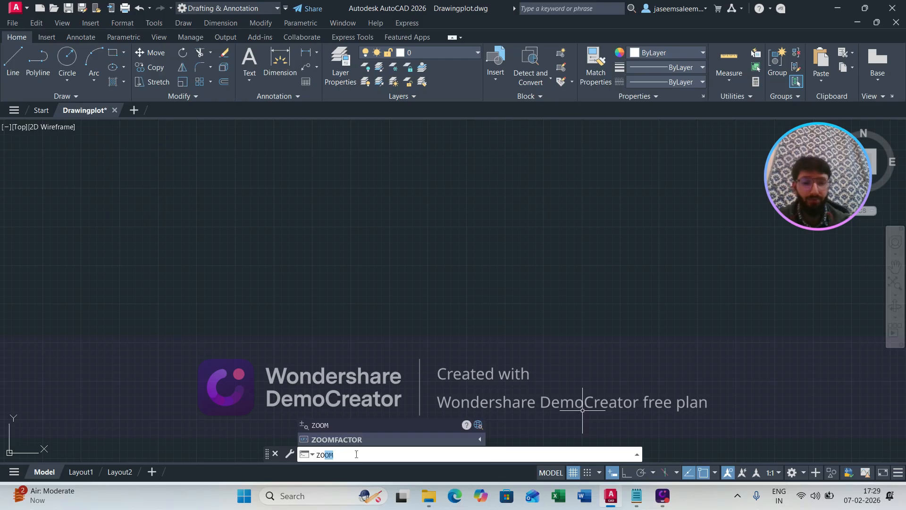
key("Return")
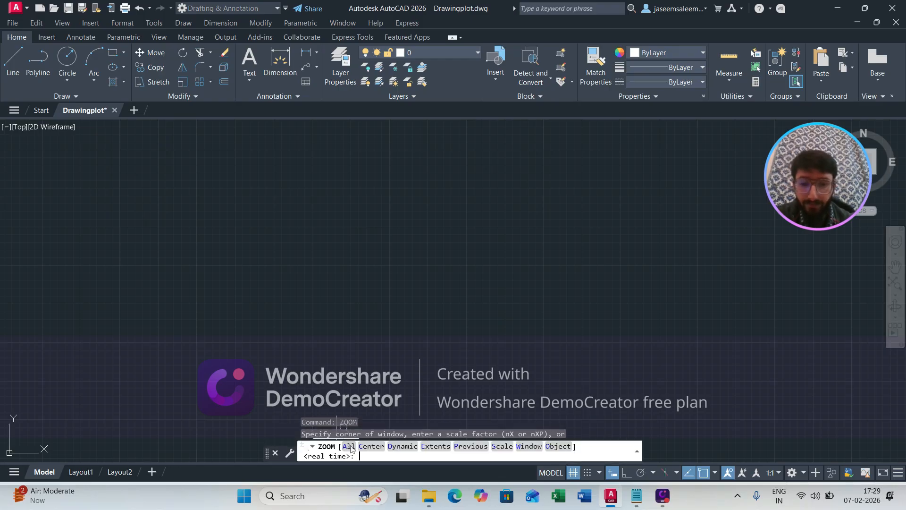
type("a")
key("Return")
- Window-select the tiny existing object above the drawing origin, examine it up close, and clear the selection
left_click(491, 167)
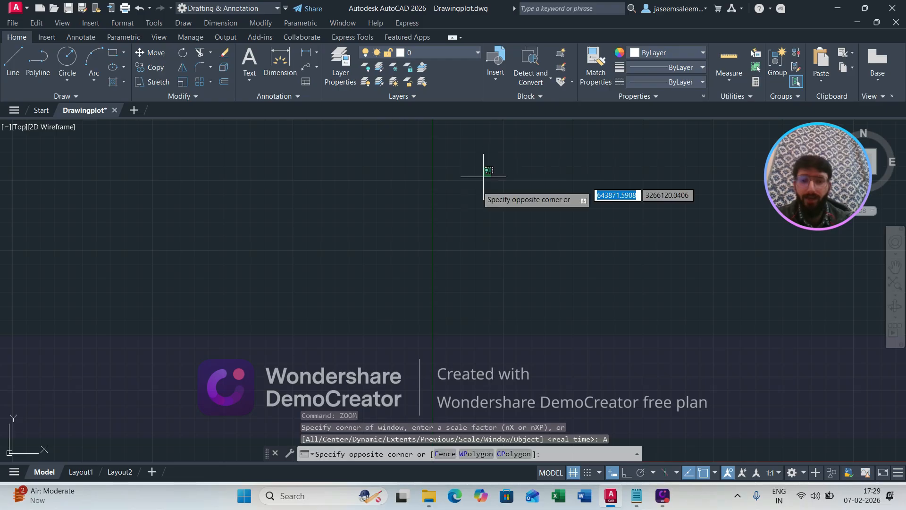
left_click(117, 424)
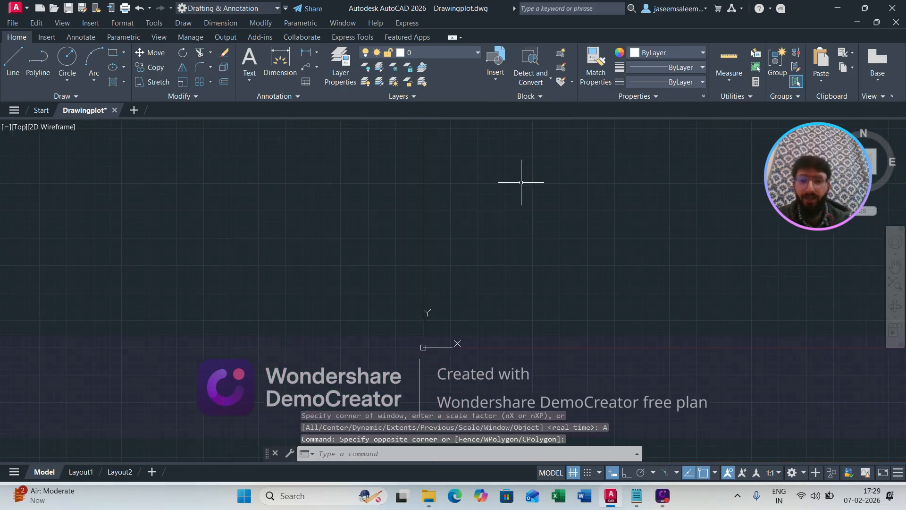
left_click(605, 147)
left_click(267, 357)
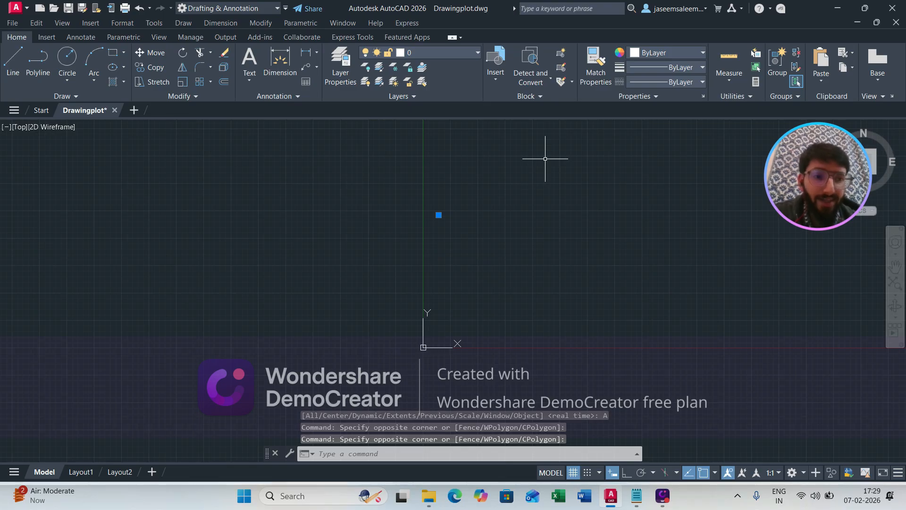
left_click(567, 150)
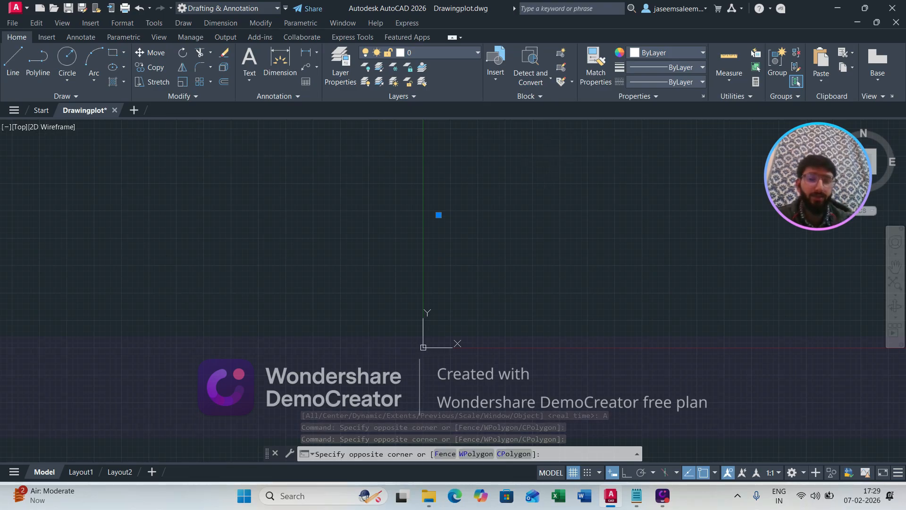
left_click(309, 277)
scroll(437, 210, "up", 3)
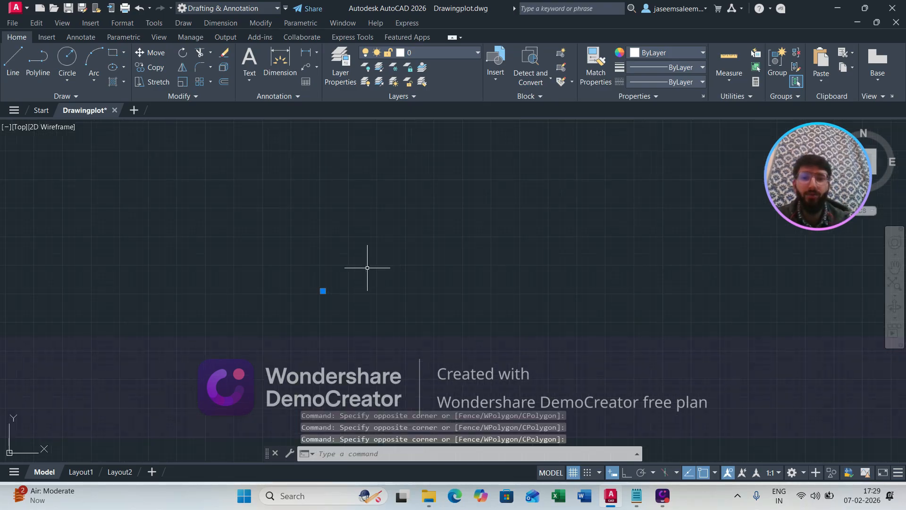
scroll(367, 268, "up", 1)
scroll(270, 314, "up", 1)
scroll(309, 294, "up", 4)
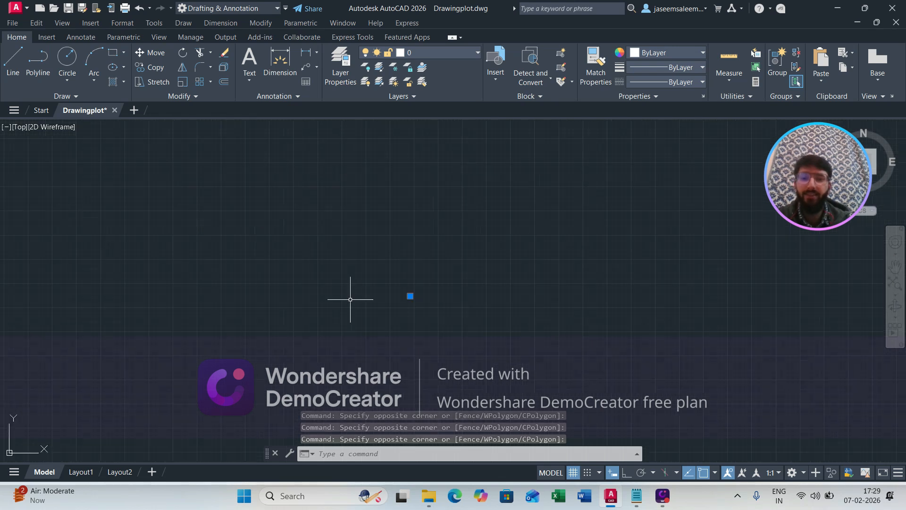
scroll(396, 293, "up", 15)
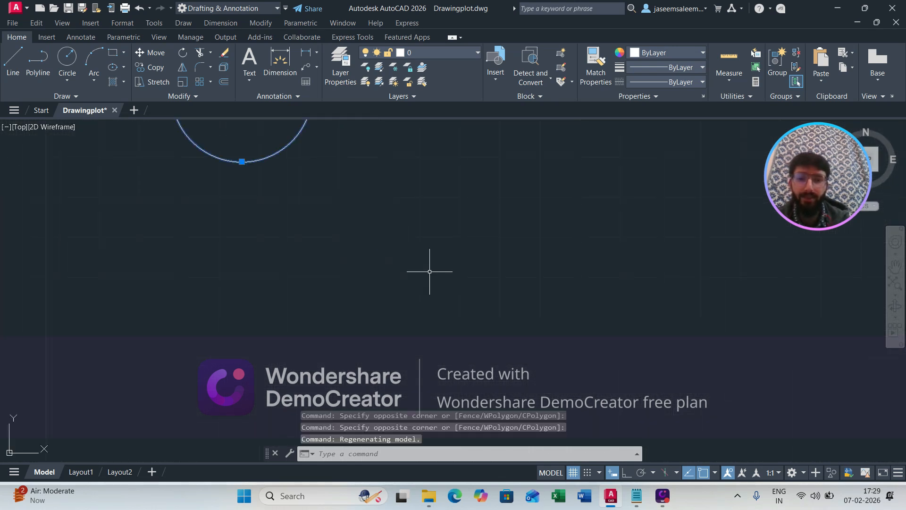
middle_click_drag(418, 283, 498, 405)
key("Escape")
scroll(398, 319, "down", 12)
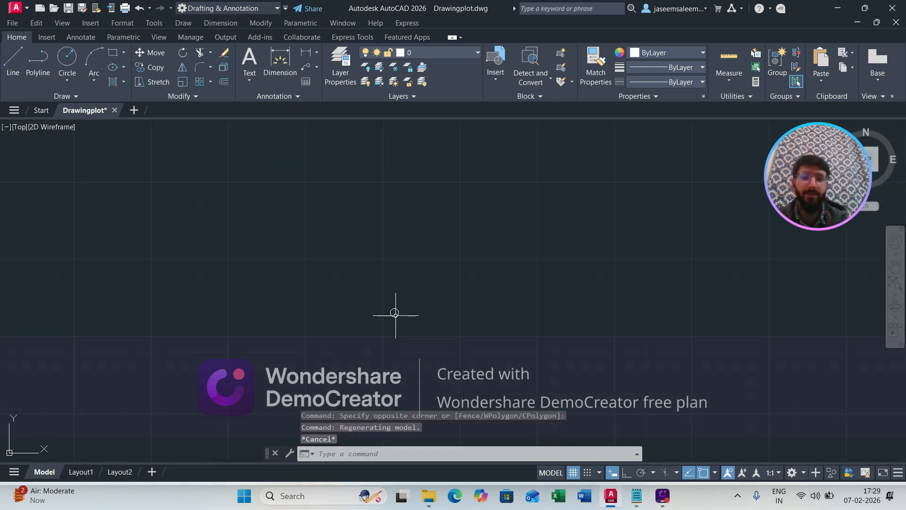
scroll(395, 313, "down", 4)
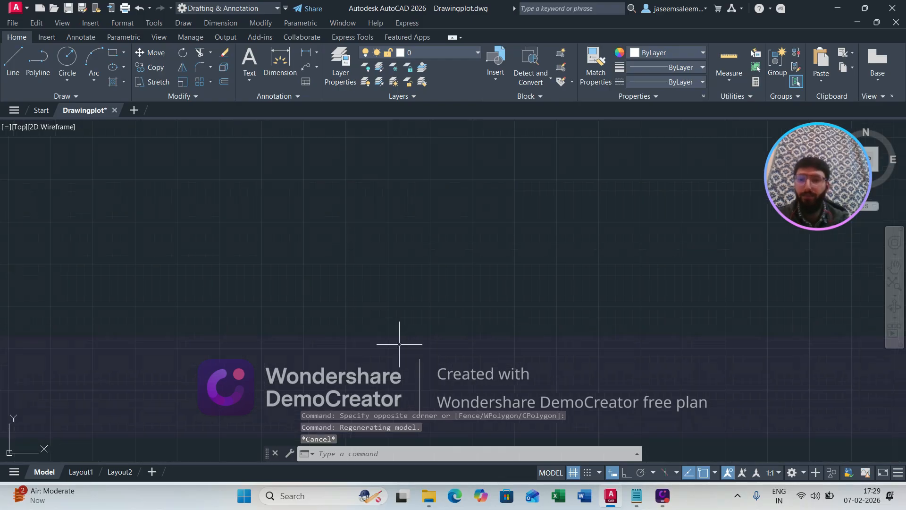
- Draw a small circle with a radius of about 2.78 in an empty area of model space
left_click(67, 59)
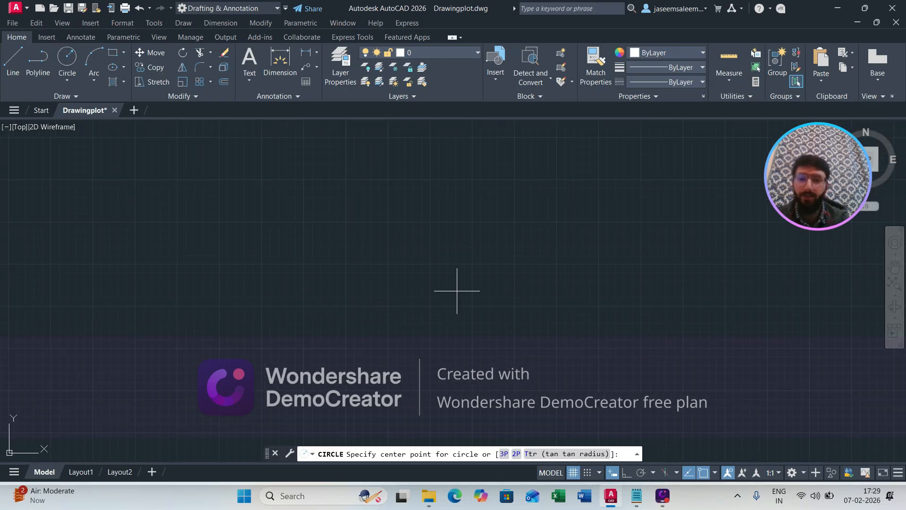
left_click(431, 329)
scroll(380, 329, "up", 3)
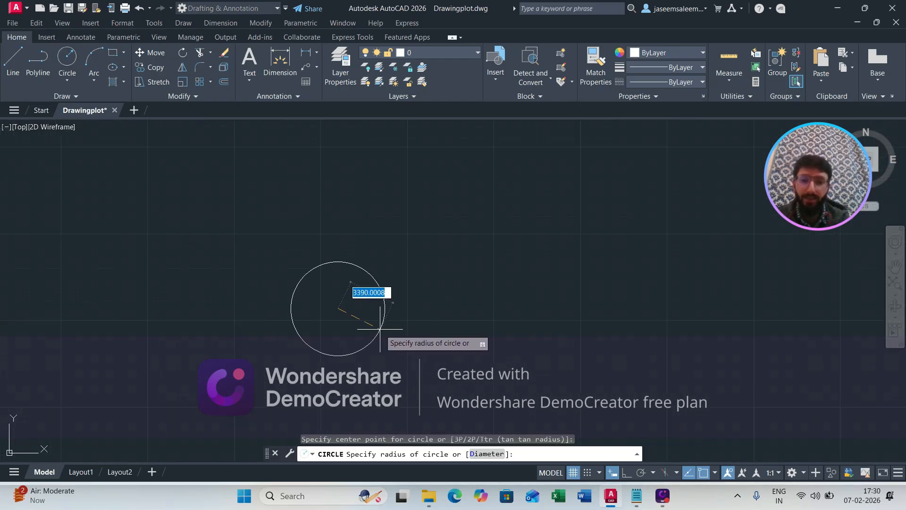
scroll(344, 314, "up", 4)
scroll(302, 290, "up", 2)
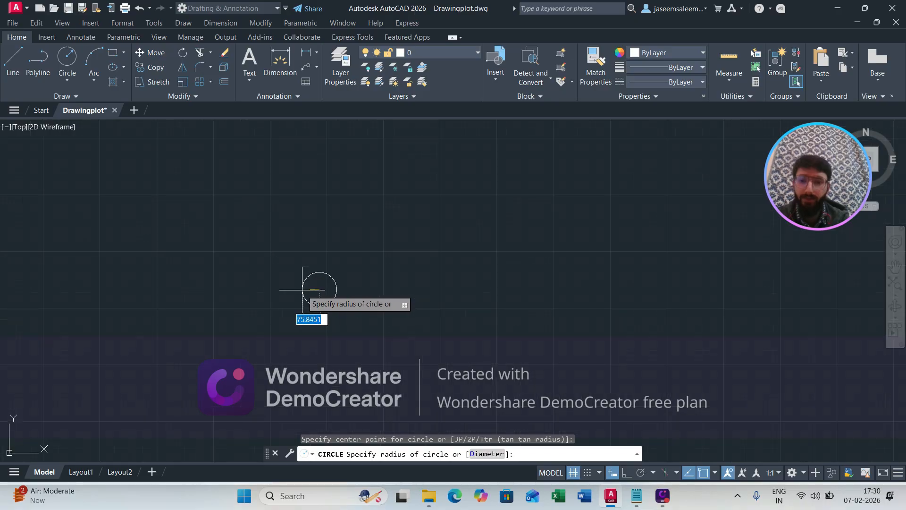
scroll(302, 291, "up", 1)
scroll(342, 299, "up", 4)
middle_click_drag(273, 268, 401, 337)
scroll(396, 303, "up", 4)
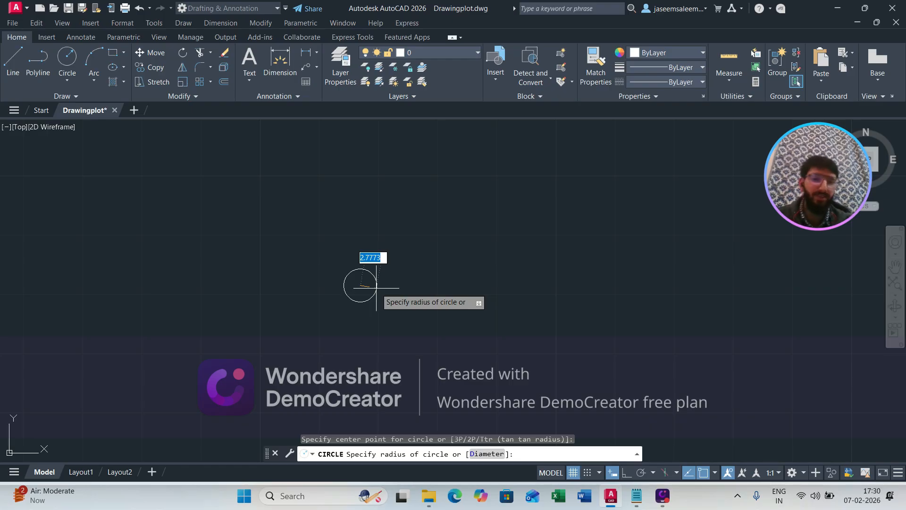
left_click(376, 287)
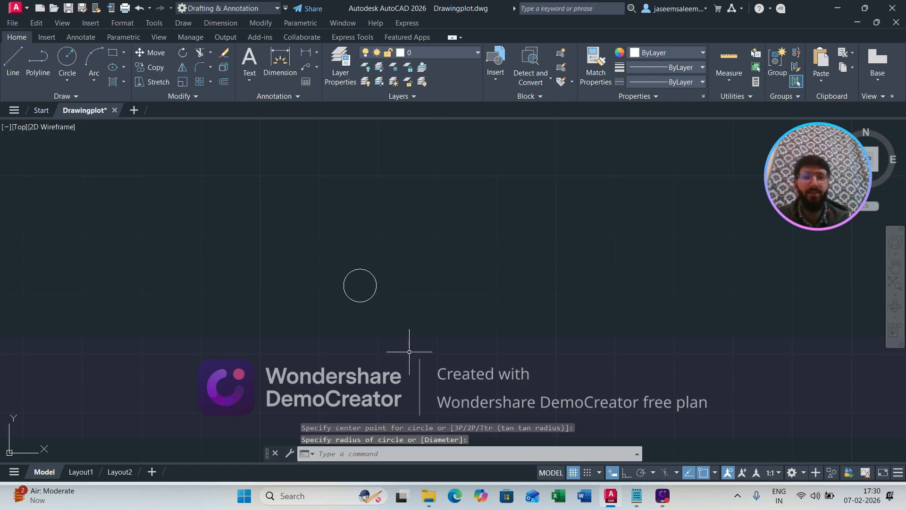
- Change the new circle's colour to orange 242,103,34 and clear the selection
left_click(418, 259)
left_click(332, 343)
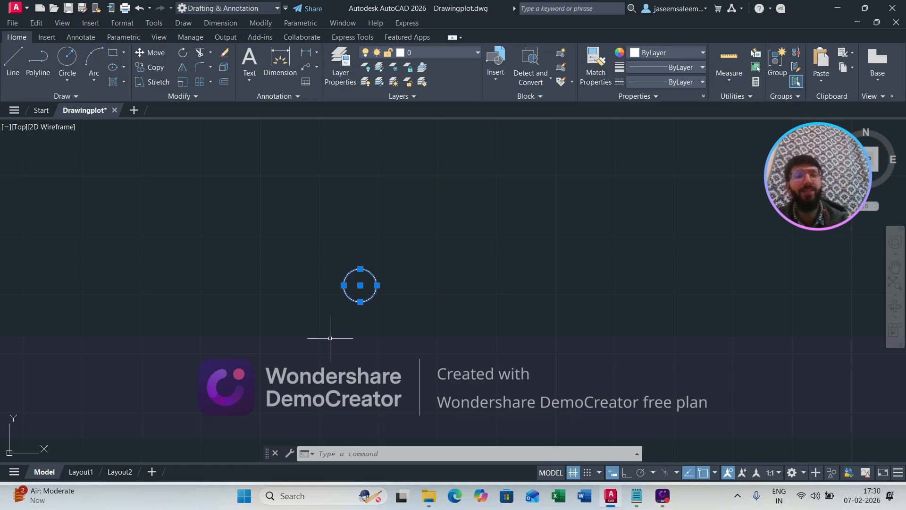
left_click(681, 57)
left_click(655, 104)
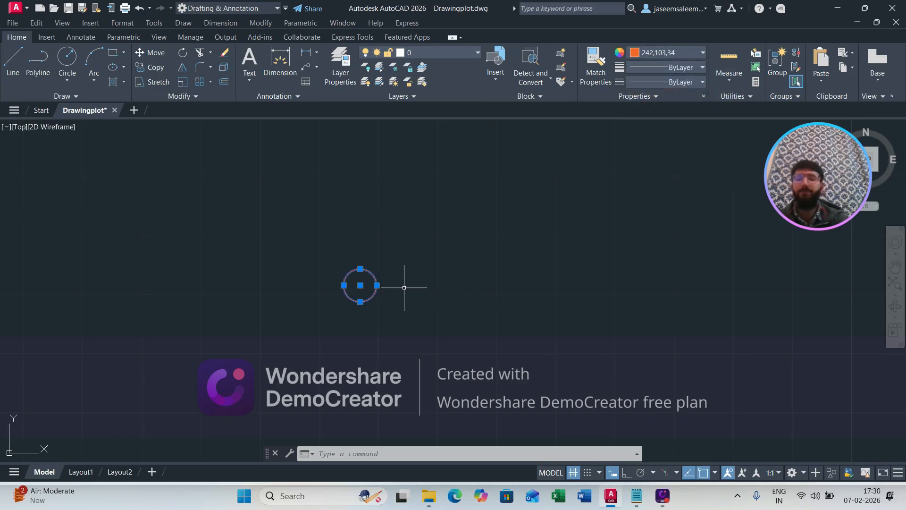
key("Escape")
- Select the orange circle and open its full properties at the Geometry values
left_click(438, 257)
left_click(312, 329)
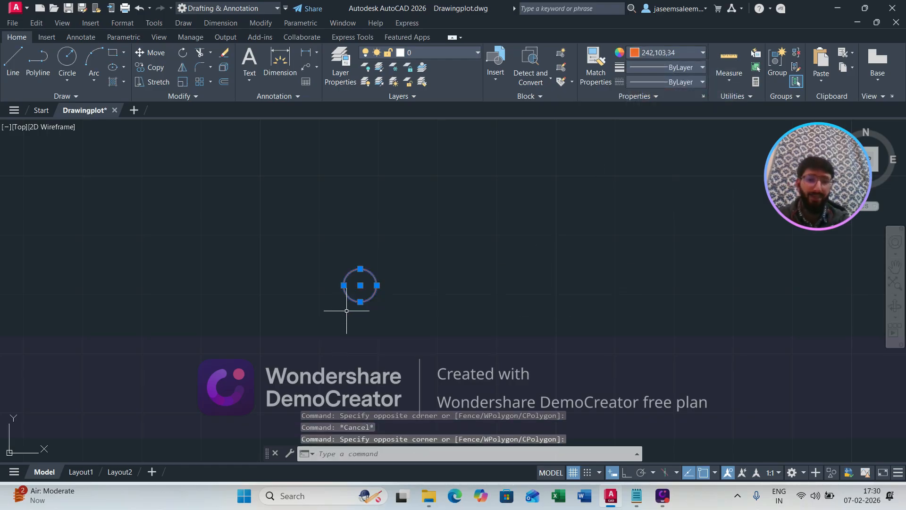
right_click(364, 297)
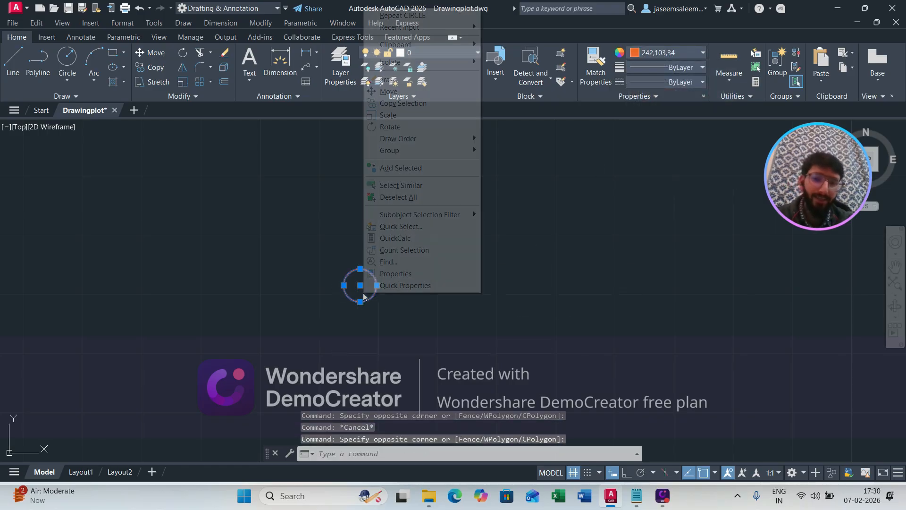
left_click(394, 274)
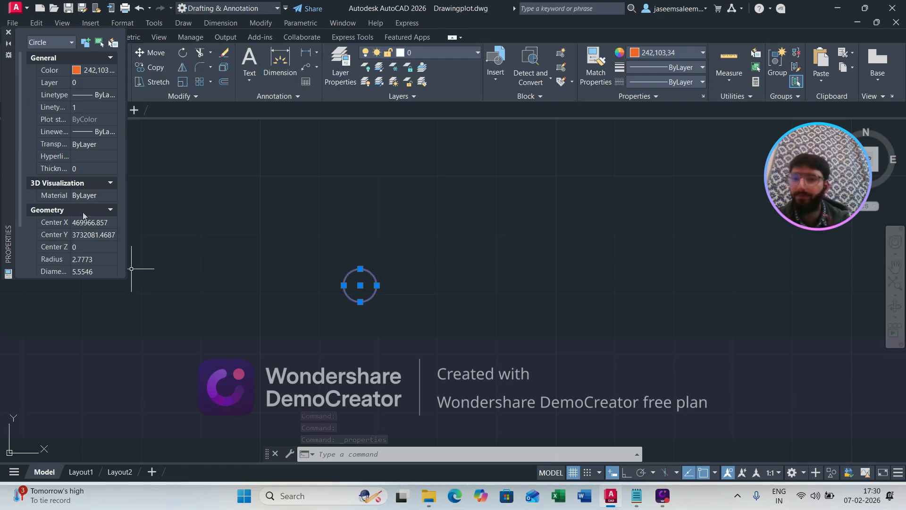
scroll(83, 211, "down", 5)
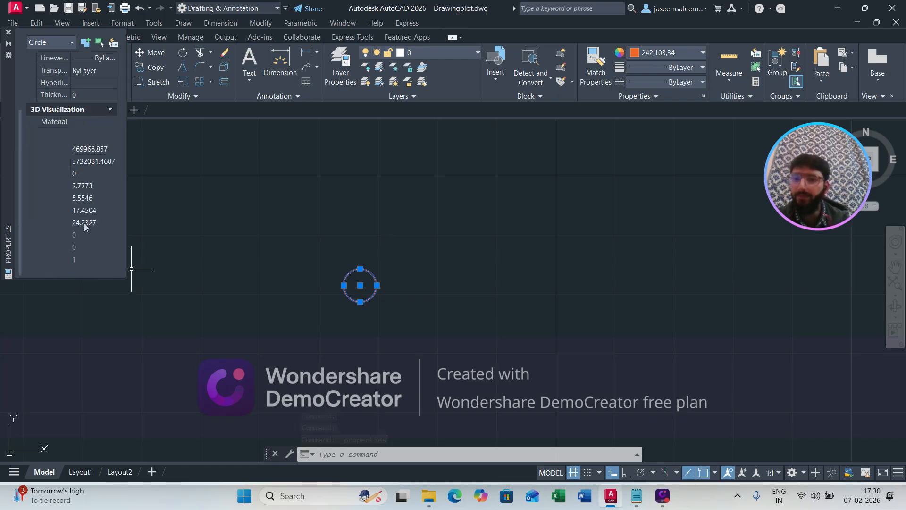
- Switch to COO.txt in Notepad and copy the coordinate 440989.34 for the circle's Center X
left_click(114, 148)
key("BackSpace")
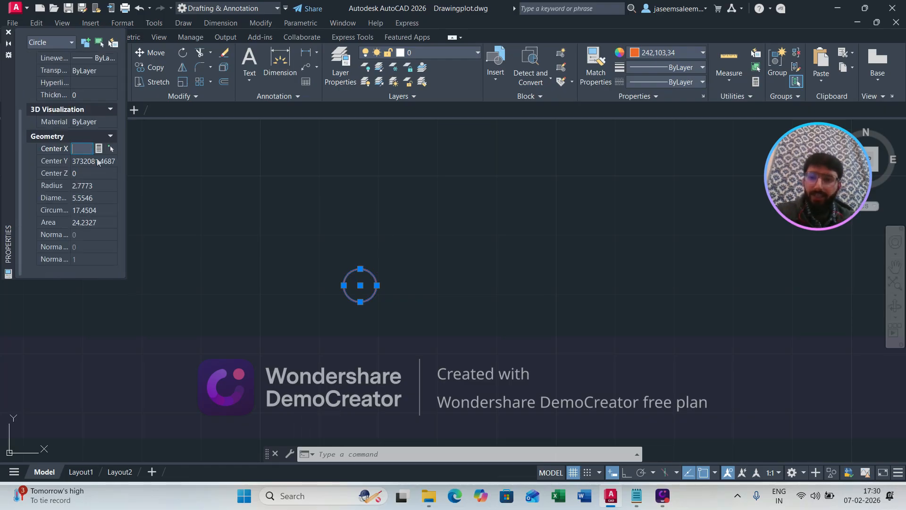
left_click(638, 497)
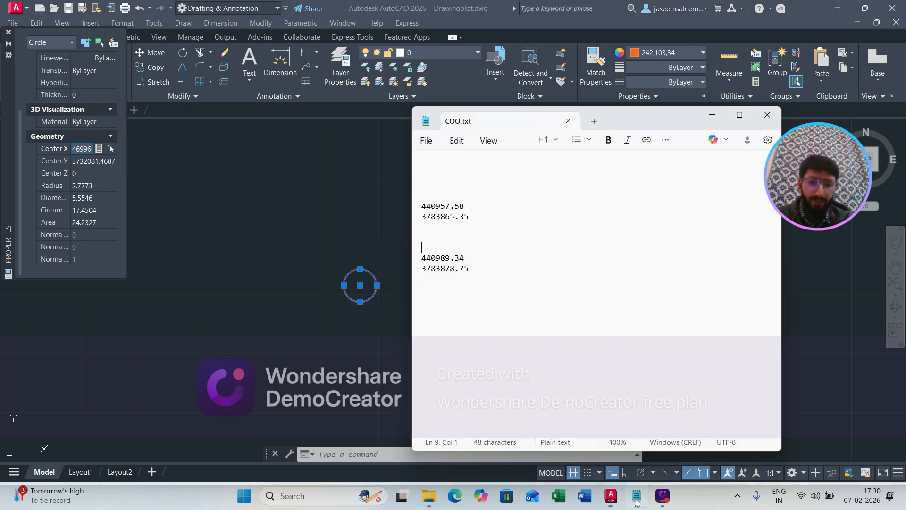
left_click(462, 259)
left_click_drag(461, 259, 418, 259)
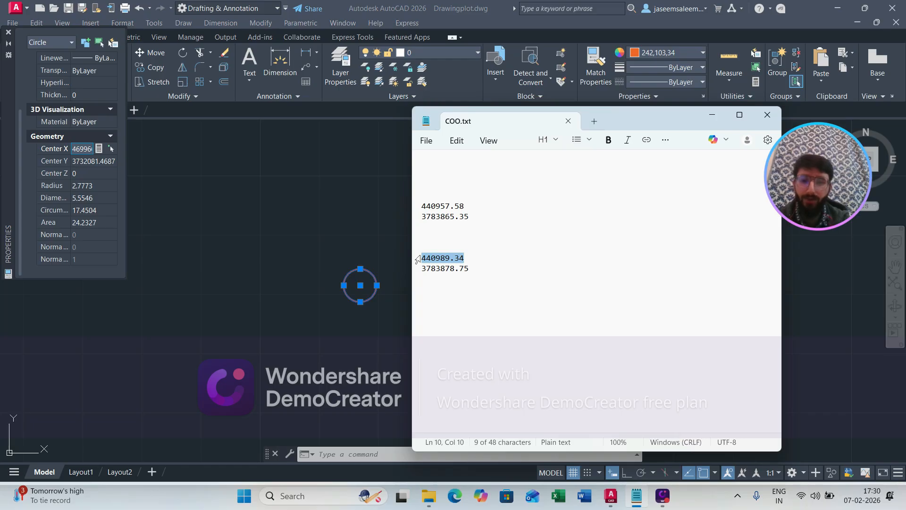
right_click(446, 259)
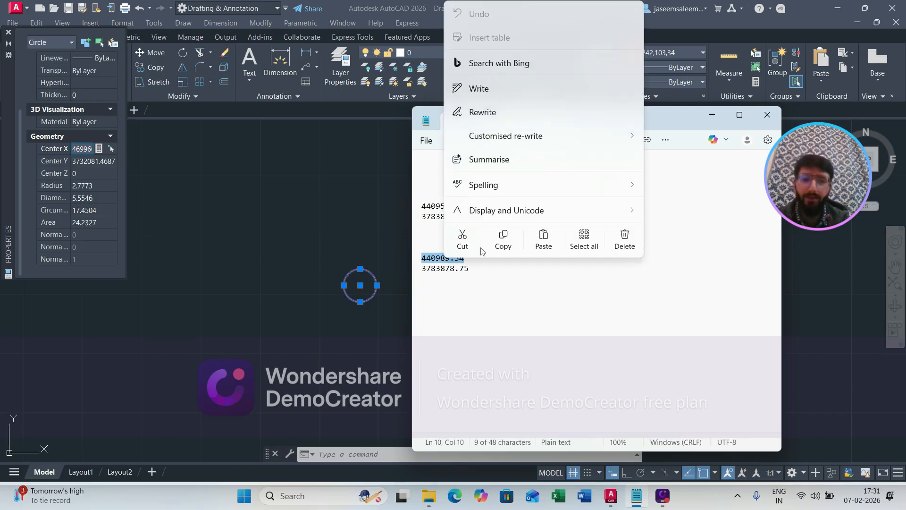
left_click(499, 249)
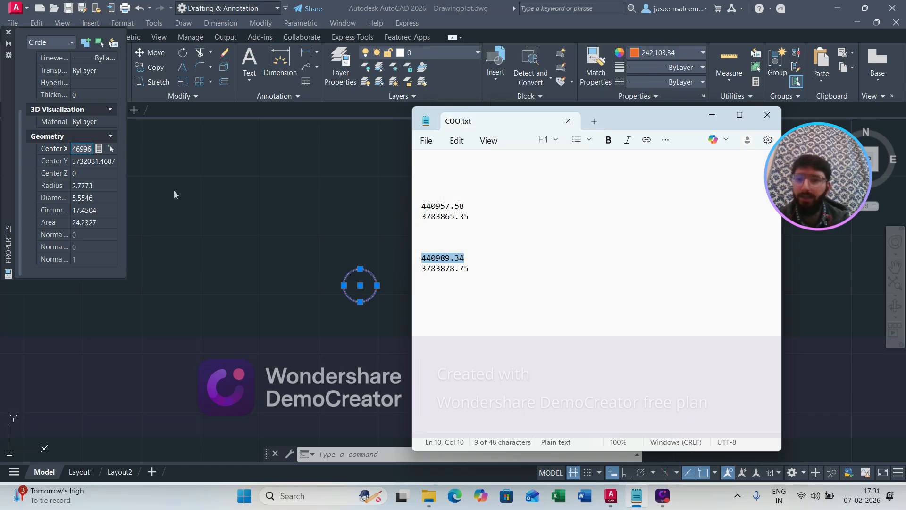
- Switch back to AutoCAD and replace the circle's Center X with the copied value 440989.34
left_click(85, 148)
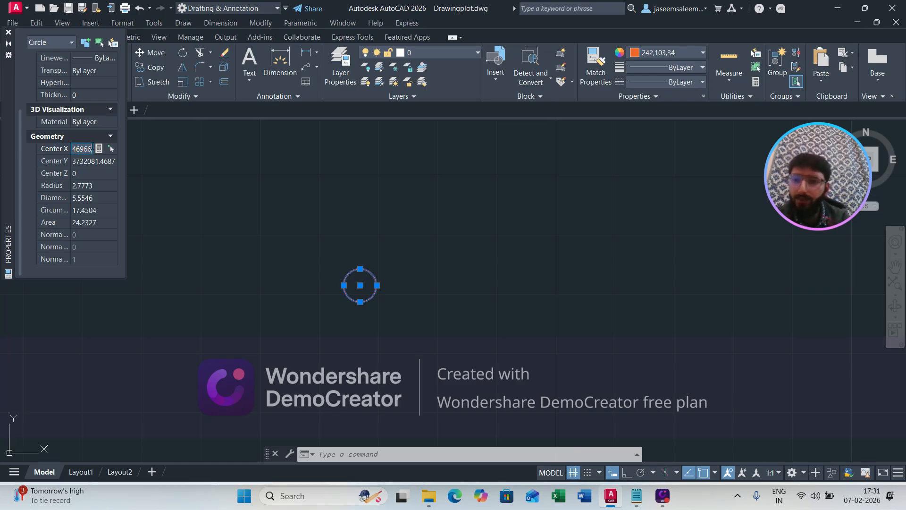
left_click_drag(92, 148, 62, 154)
key("BackSpace")
key("BackSpace")
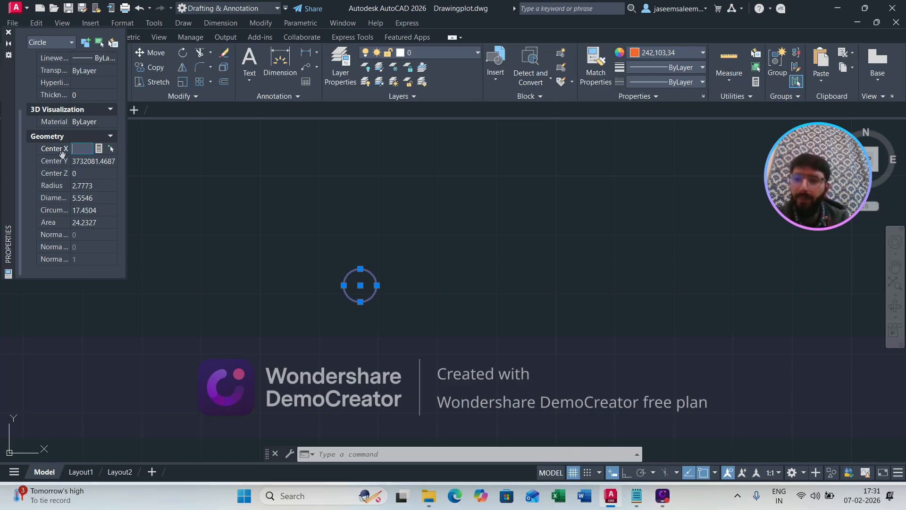
key("ctrl+v")
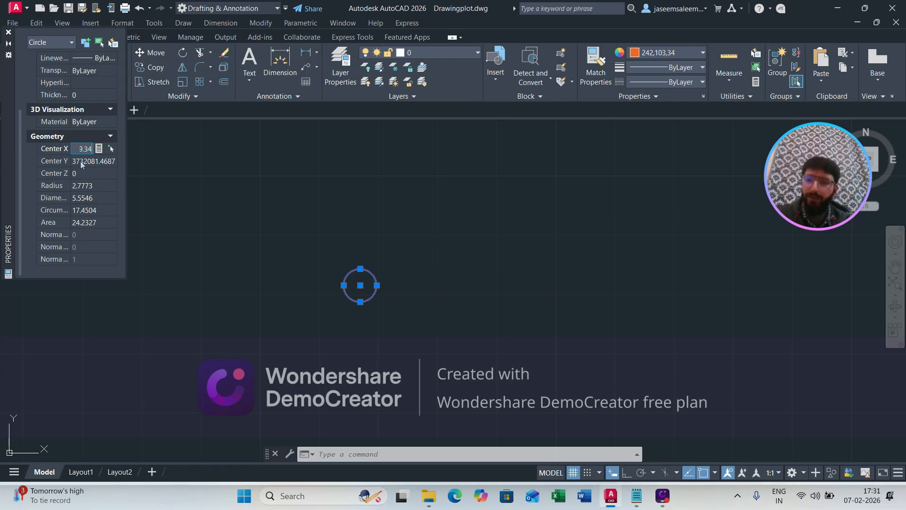
- Open the circle's Center Y for editing and copy the coordinate 3783878.75 from COO.txt in Notepad
left_click(112, 163)
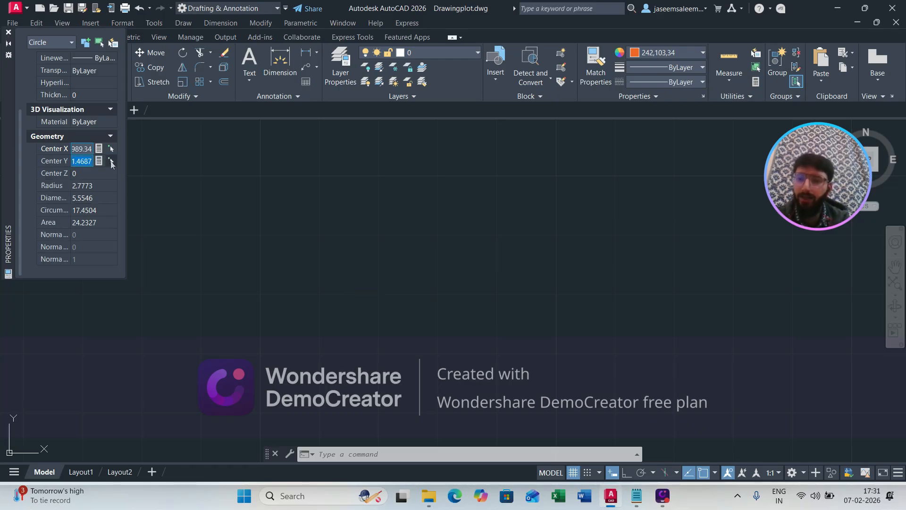
left_click(636, 495)
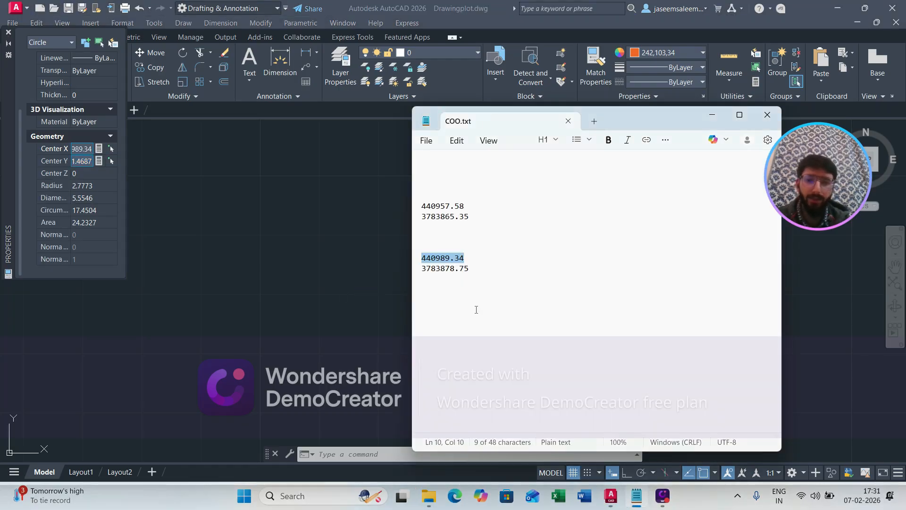
left_click_drag(468, 269, 412, 270)
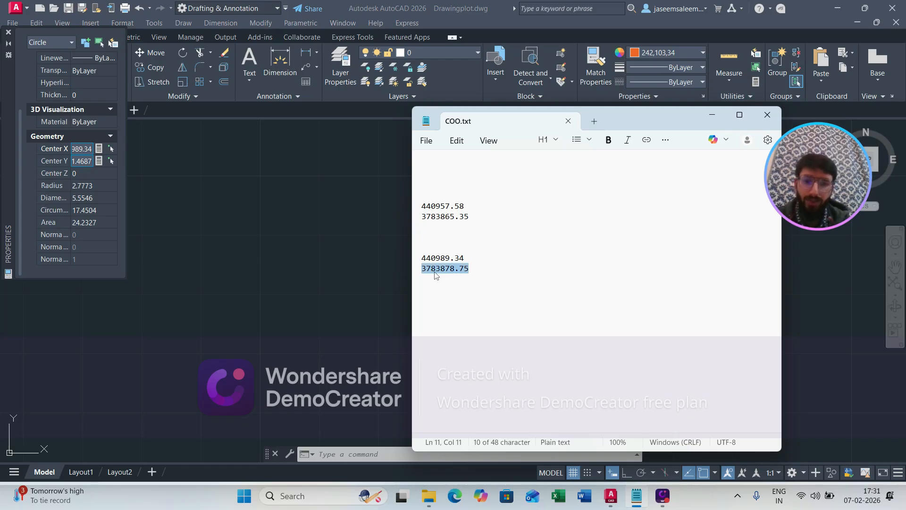
right_click(434, 273)
left_click(496, 250)
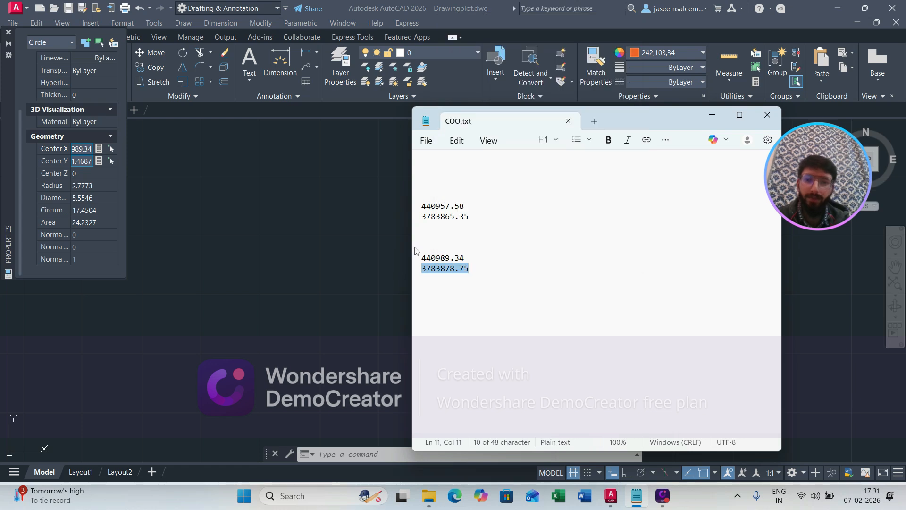
- Switch back to AutoCAD, replace the orange circle's Center Y with the copied value 3783878.75, and close its properties
left_click_drag(90, 162, 73, 162)
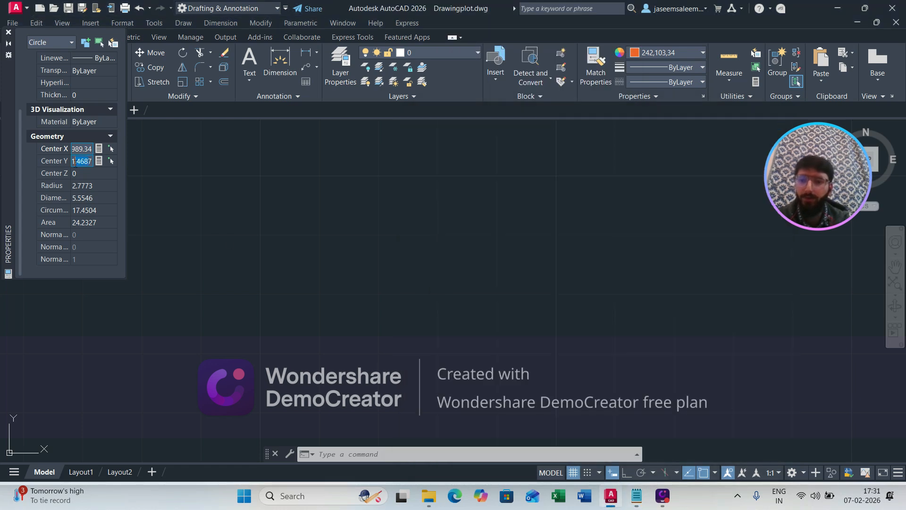
key("BackSpace")
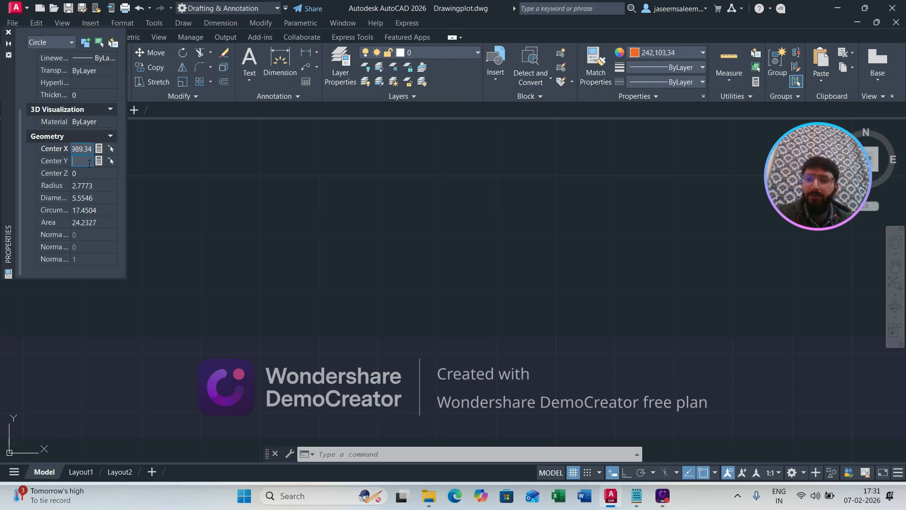
type("378.75")
key("Return")
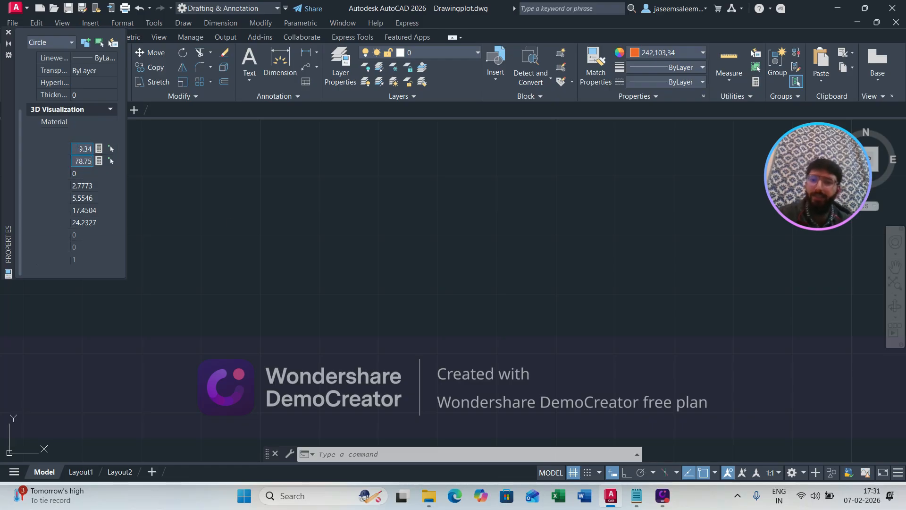
left_click(365, 247)
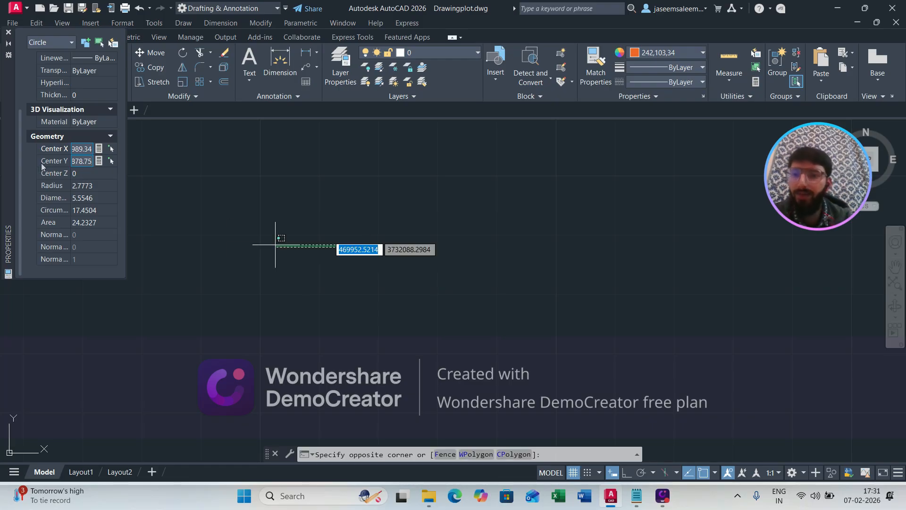
left_click(7, 34)
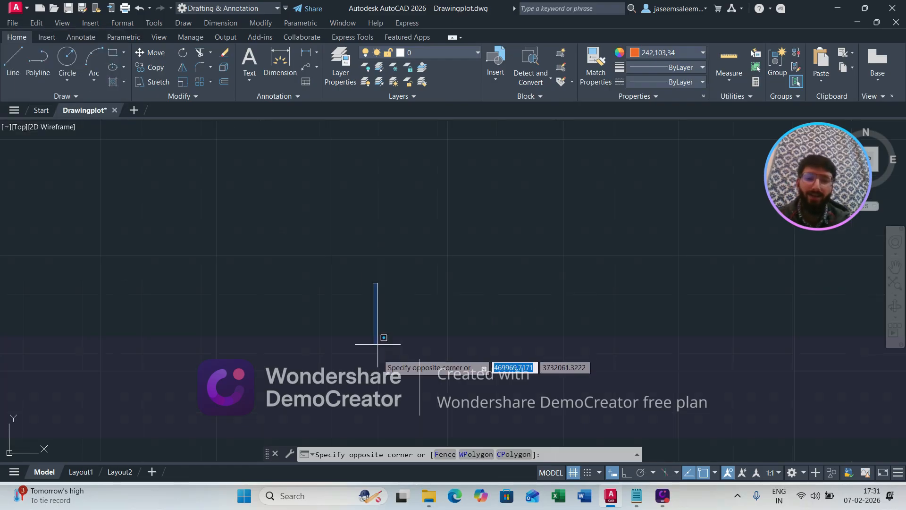
left_click(408, 442)
key("Escape")
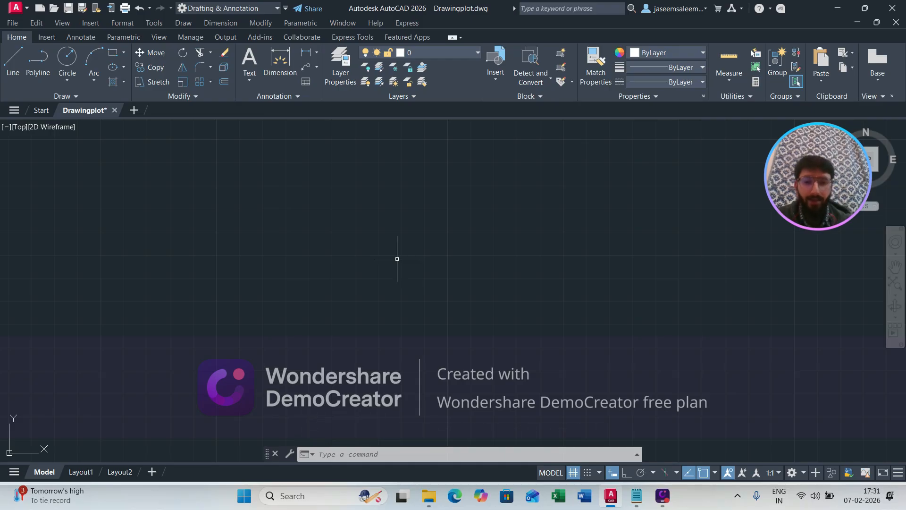
- Run the Zoom command with the All option to display the entire drawing
left_click(380, 455)
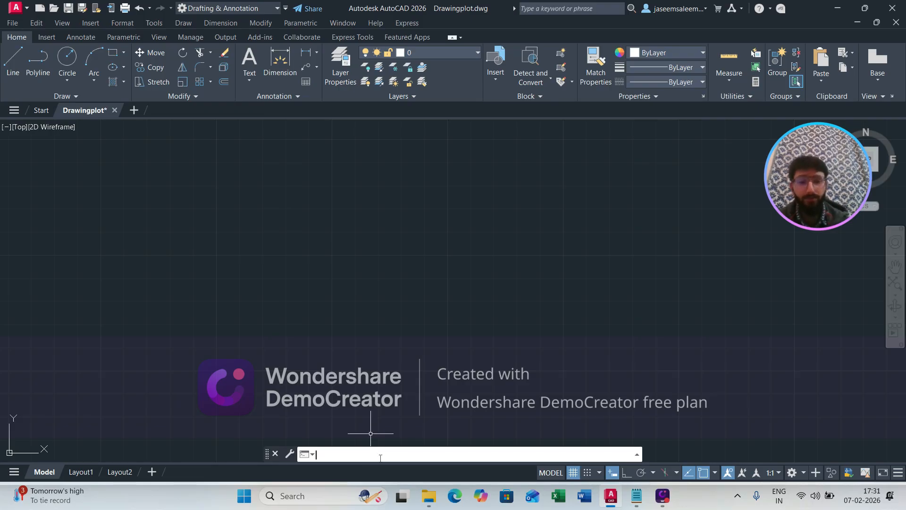
type("zoom")
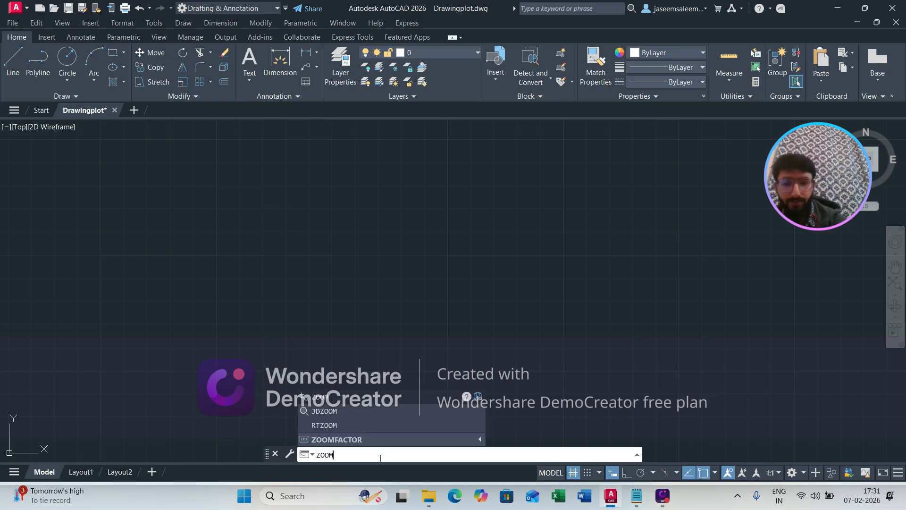
key("Return")
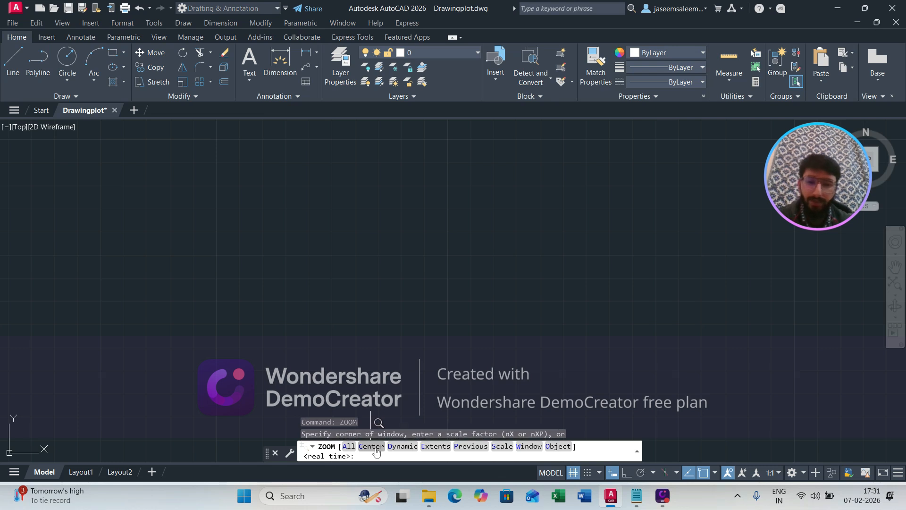
left_click(348, 445)
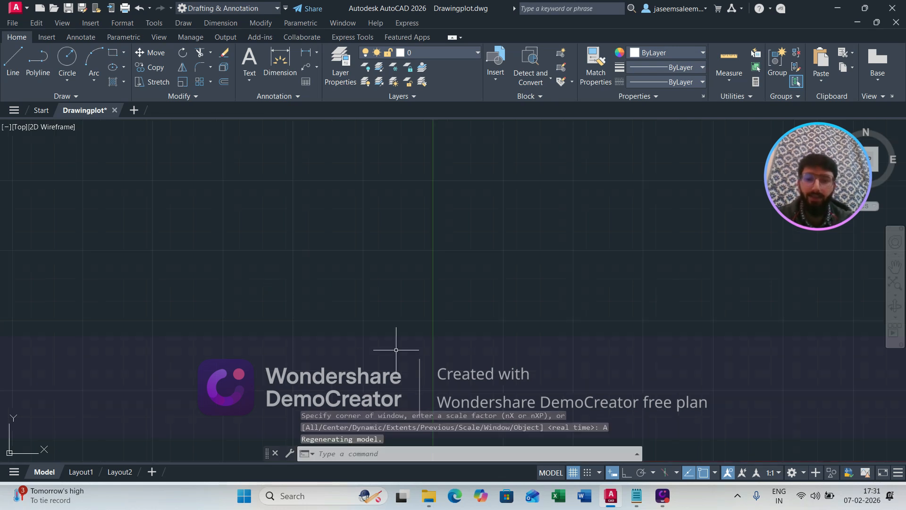
- Locate the two plotted circles near the drawing's Y axis by selecting them with crossing windows
left_click(655, 146)
left_click(298, 316)
left_click(645, 154)
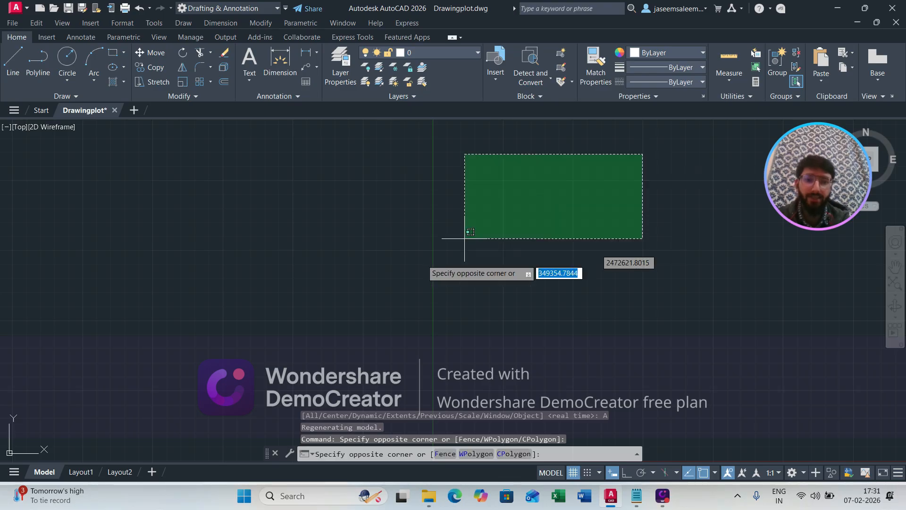
left_click(148, 401)
scroll(323, 299, "down", 5)
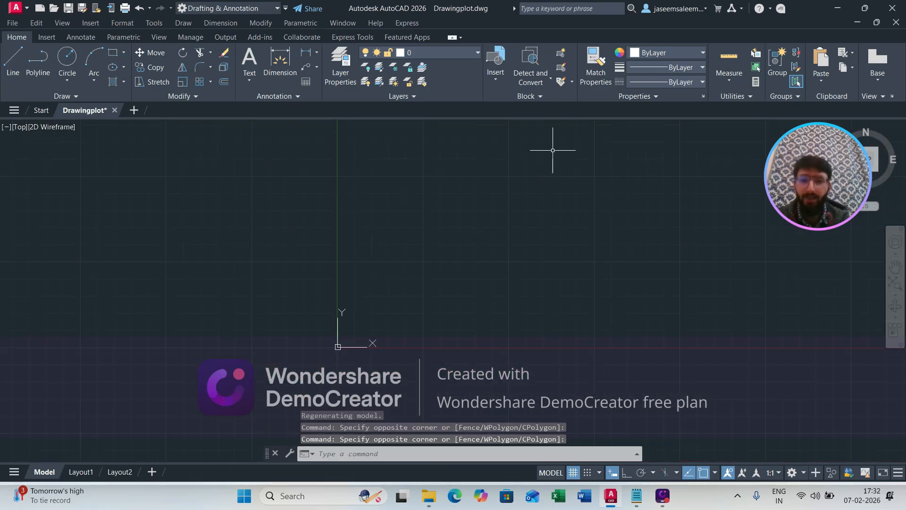
left_click(555, 127)
left_click(264, 270)
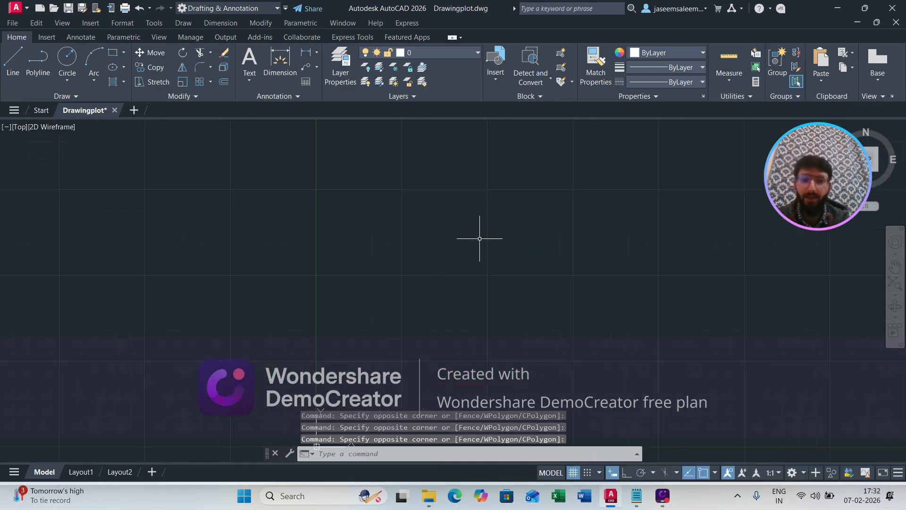
left_click(565, 151)
left_click(221, 383)
scroll(336, 377, "up", 2)
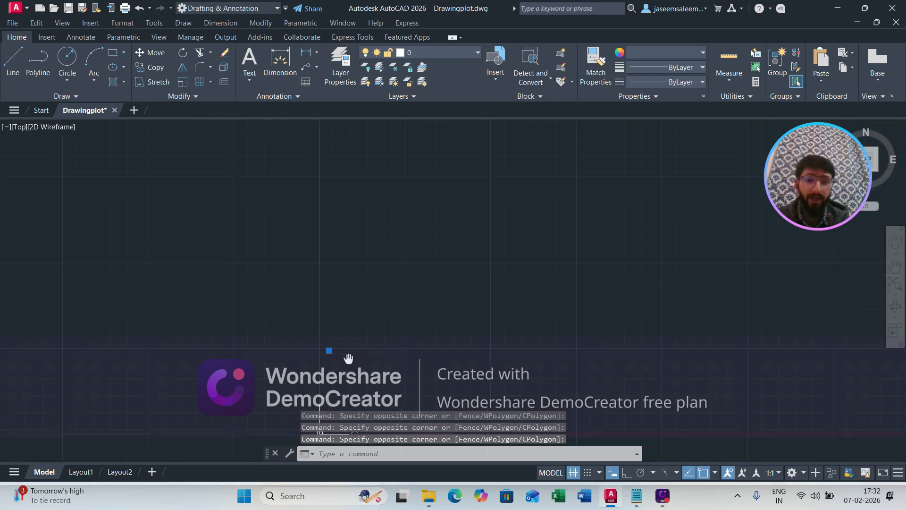
- Zoom in on the two selected circles to examine their plotted positions, and clear the selection
scroll(351, 298, "up", 1)
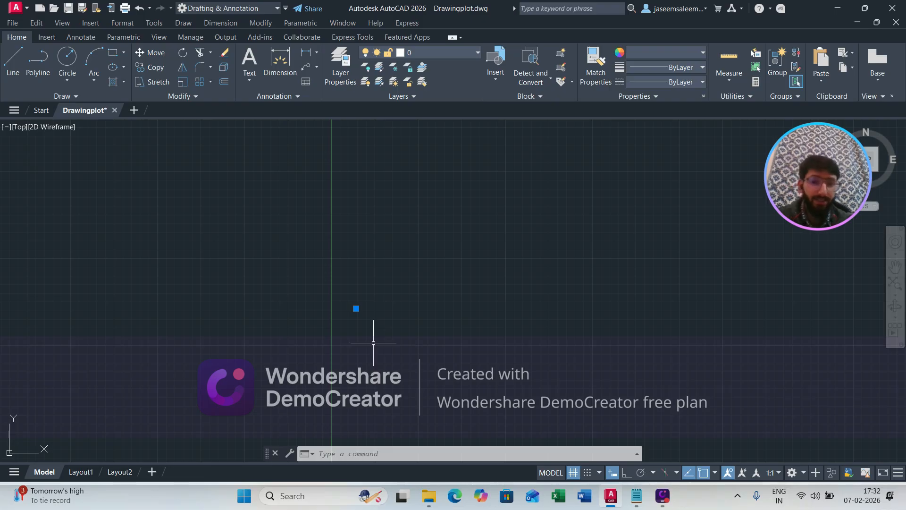
scroll(344, 307, "up", 1)
left_click(504, 189)
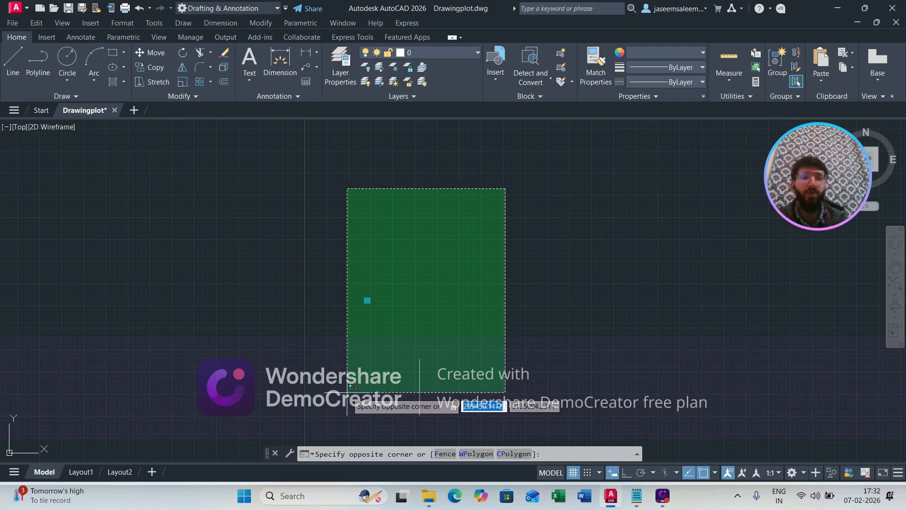
scroll(382, 303, "up", 5)
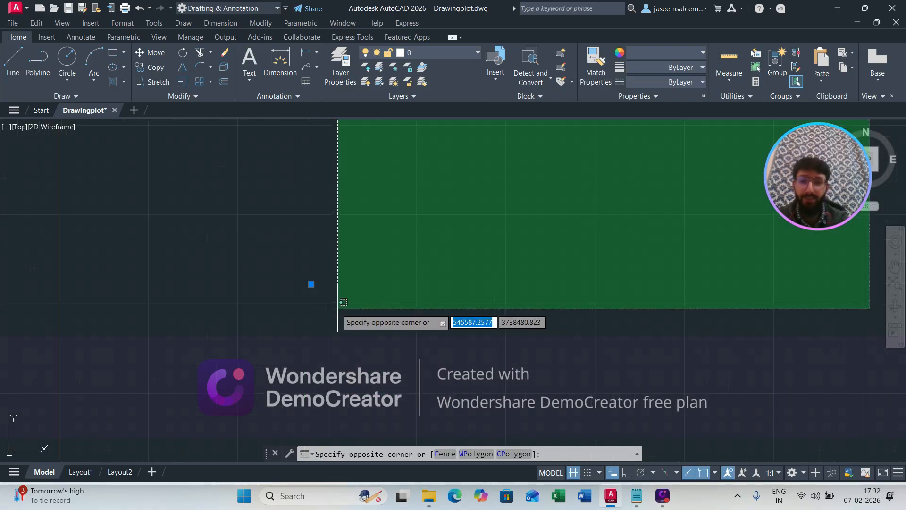
key("Escape")
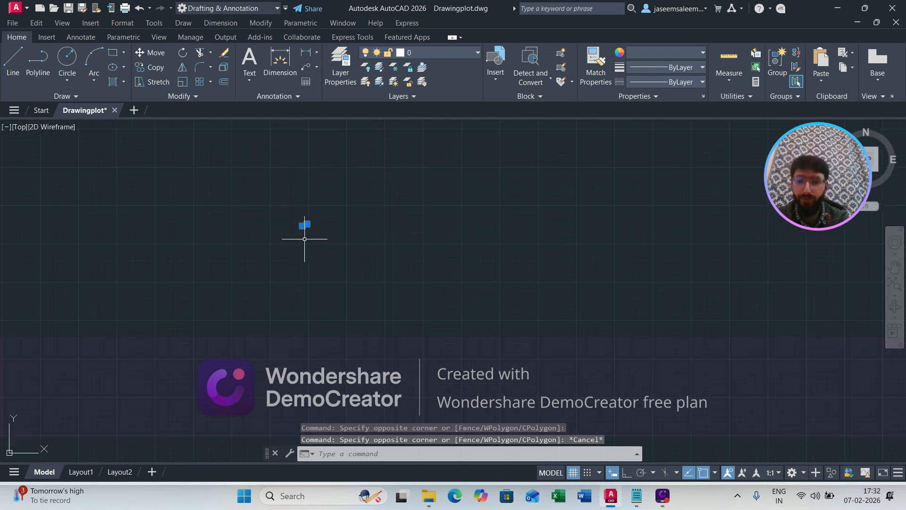
scroll(304, 239, "up", 10)
middle_click_drag(307, 219, 310, 282)
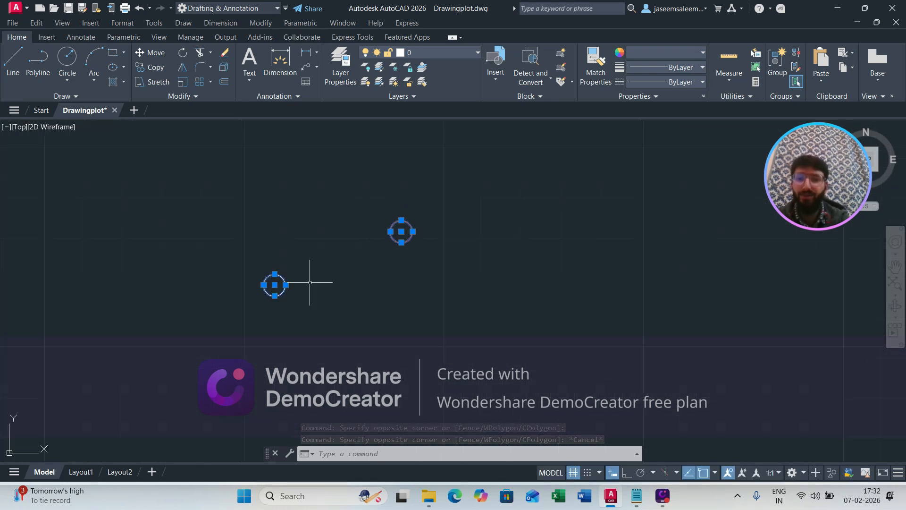
key("Escape")
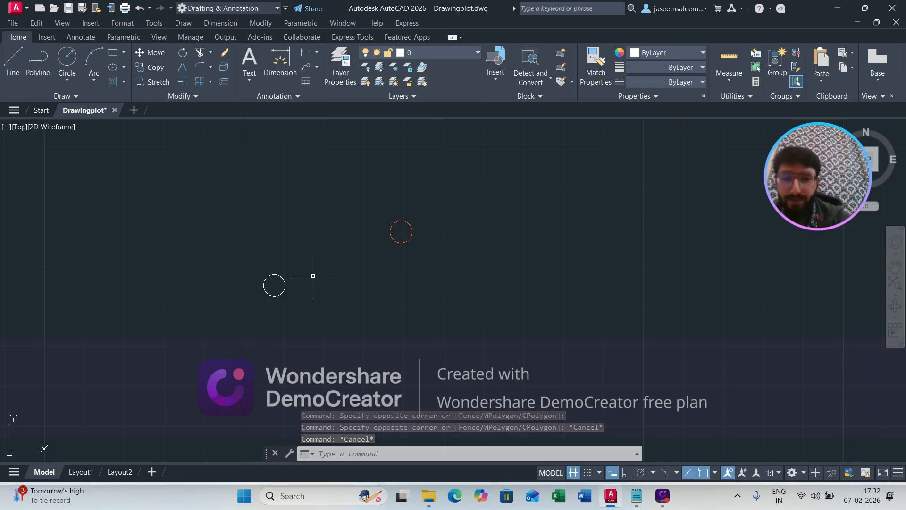
scroll(305, 277, "up", 3)
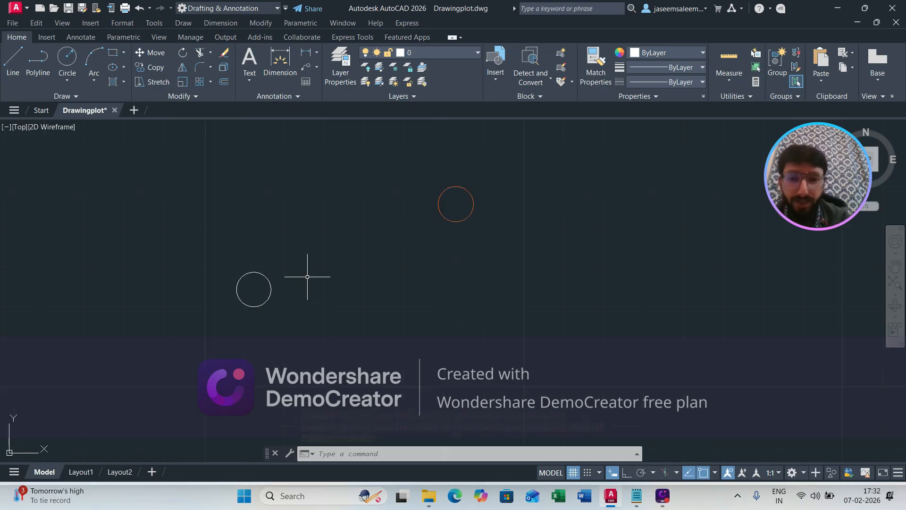
middle_click_drag(305, 278, 306, 320)
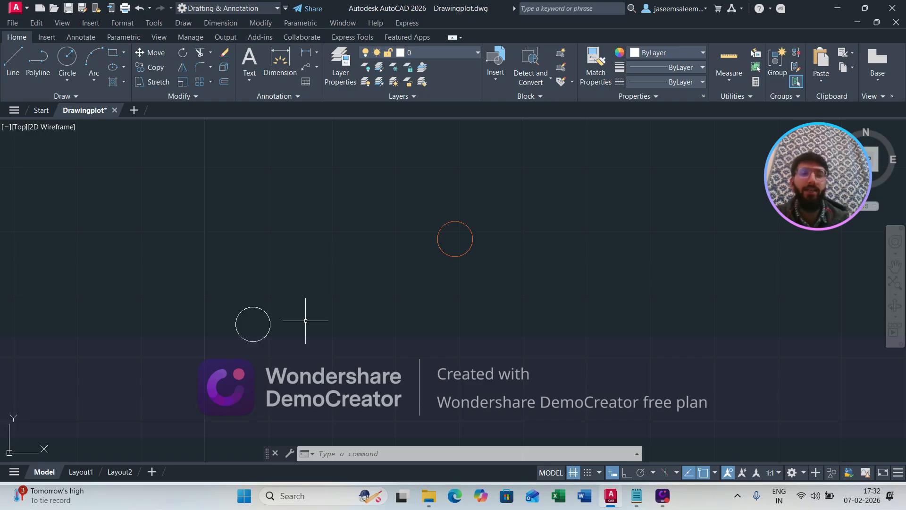
middle_click_drag(309, 324, 185, 334)
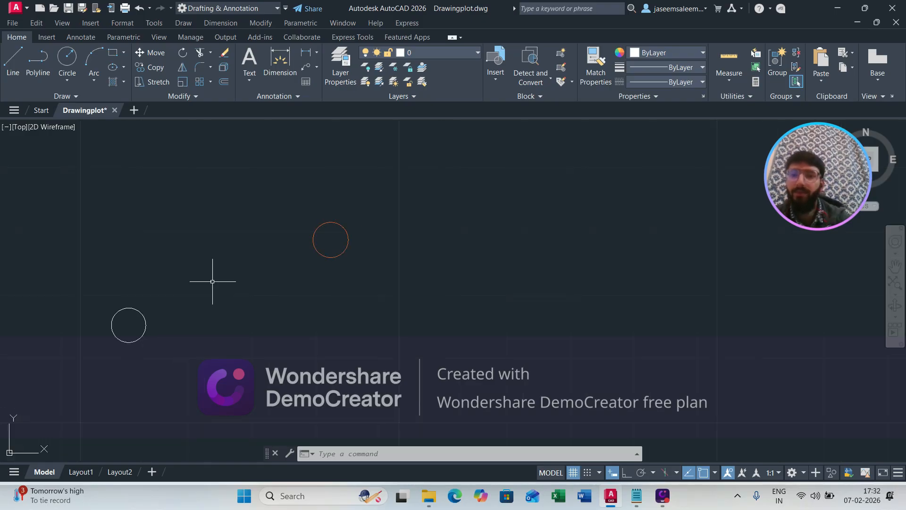
- Select the orange circle to examine its centre point, and clear the selection
left_click(56, 39)
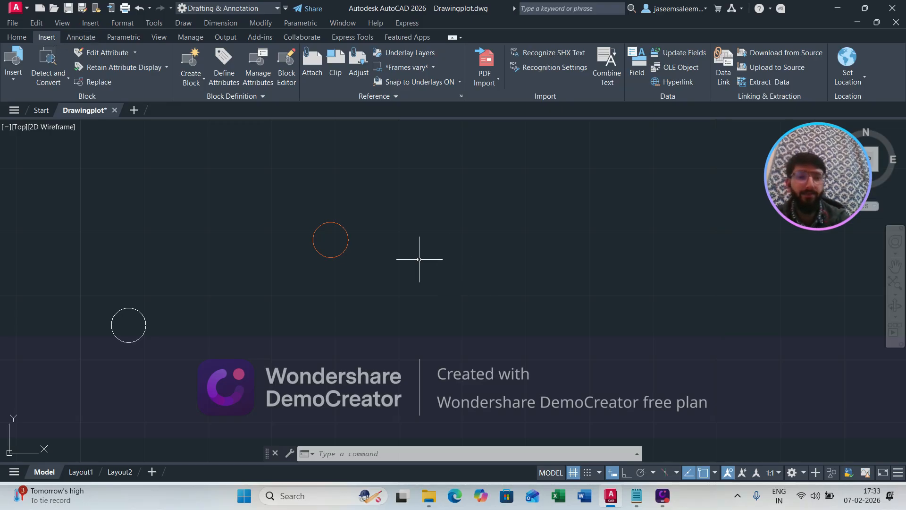
left_click(415, 234)
left_click(331, 257)
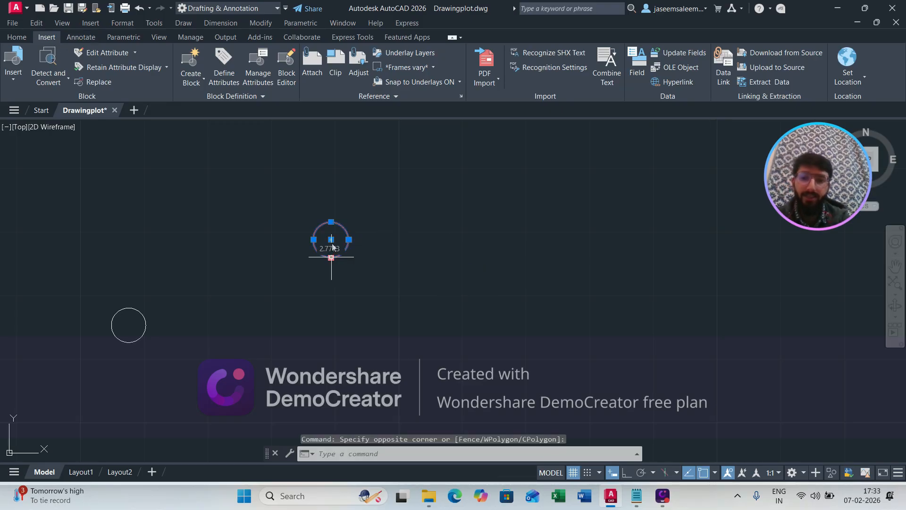
key("Escape")
scroll(342, 221, "up", 3)
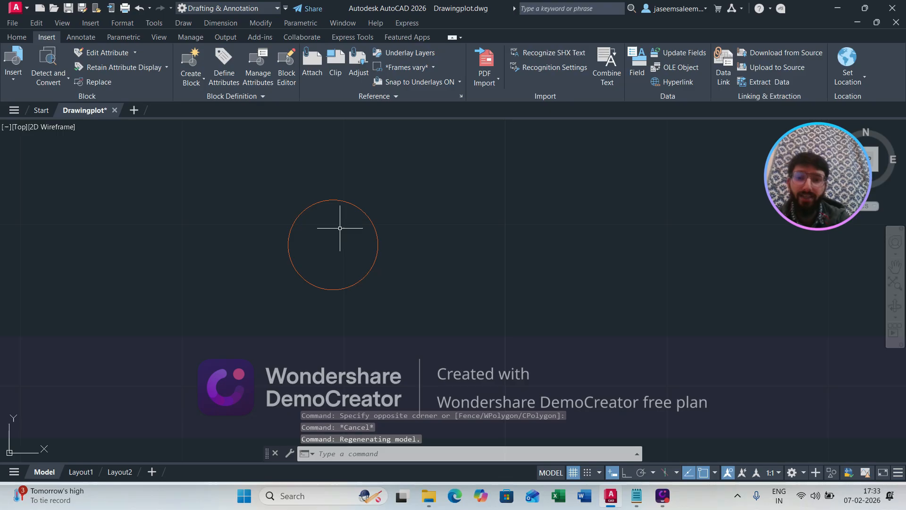
left_click(361, 208)
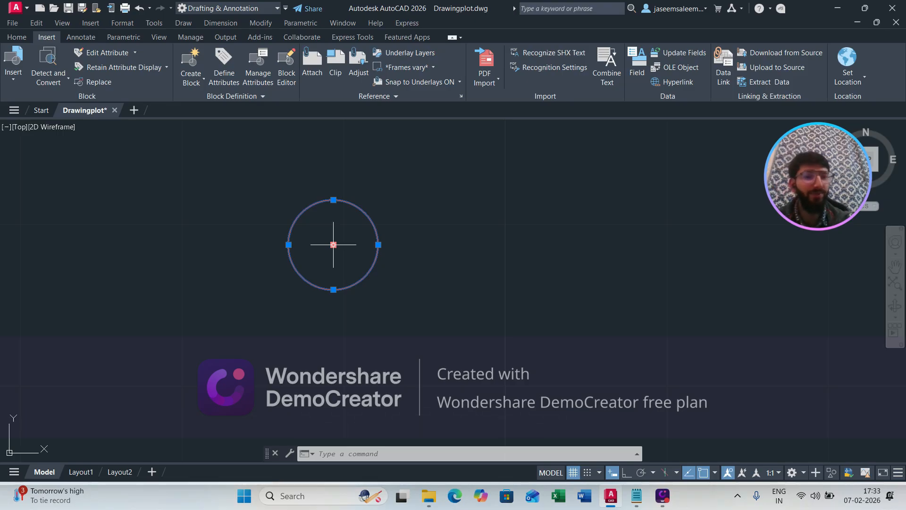
key("Escape")
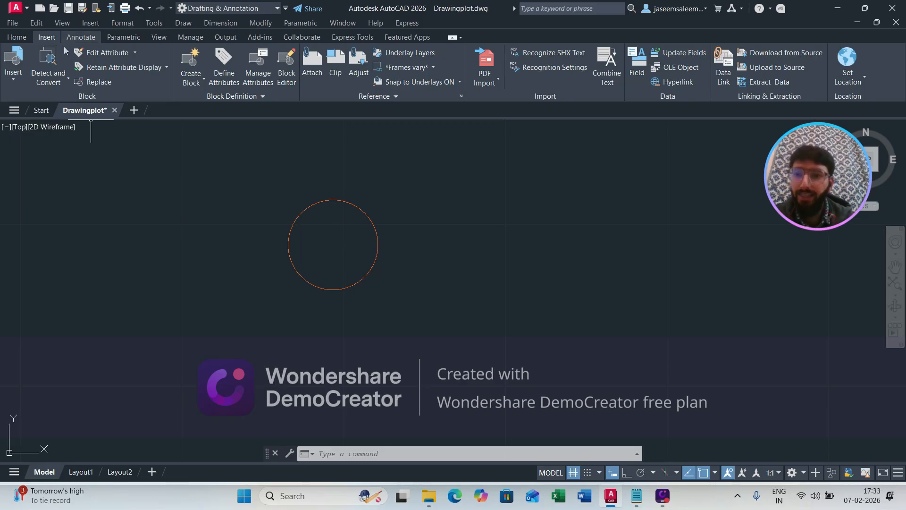
- Attach the PLOT image from Downloads with a relative path, inserting it just below and to the right of the orange circle at scale factor 1
left_click(339, 68)
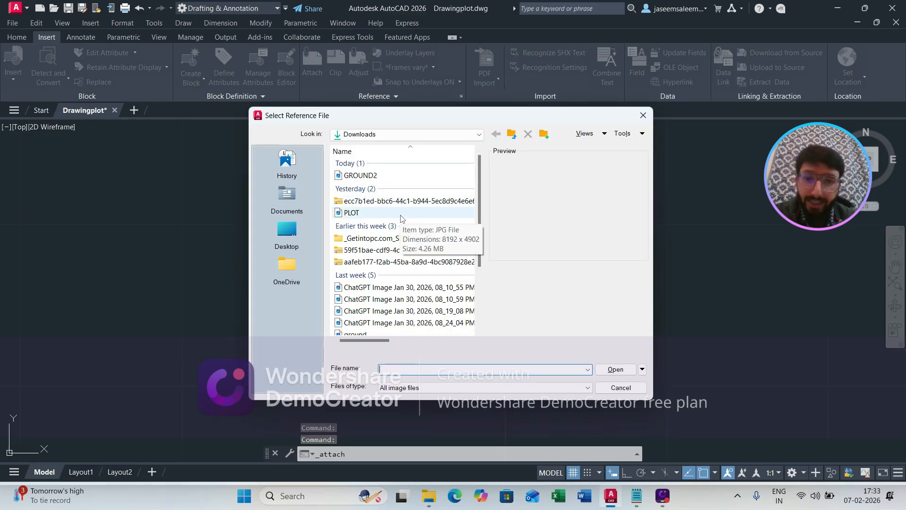
left_click(360, 215)
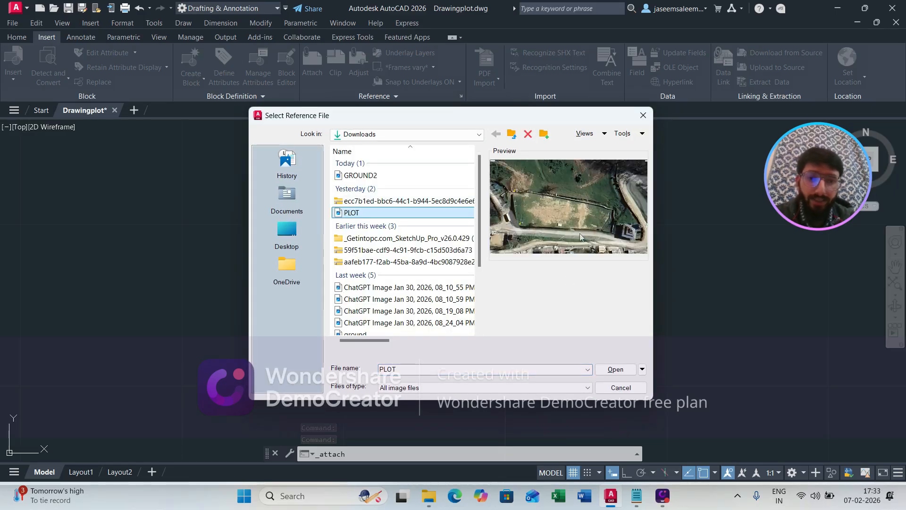
left_click(615, 369)
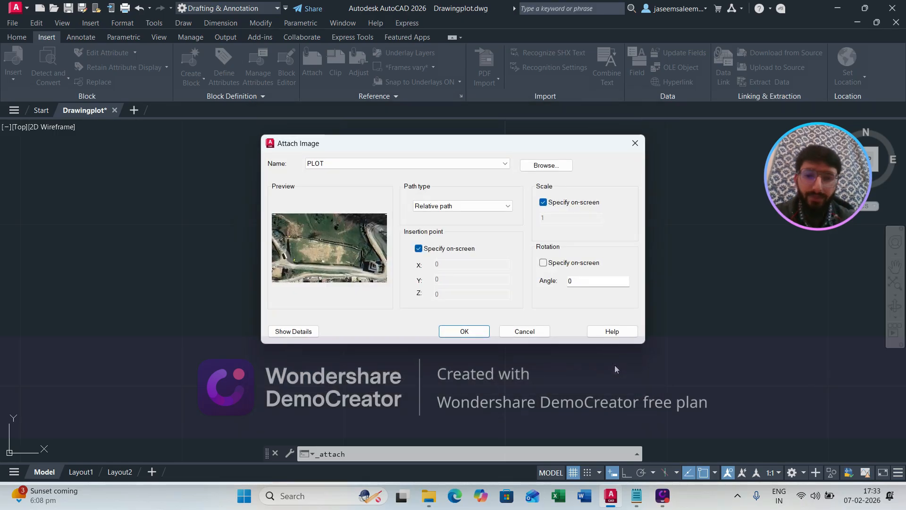
left_click(471, 333)
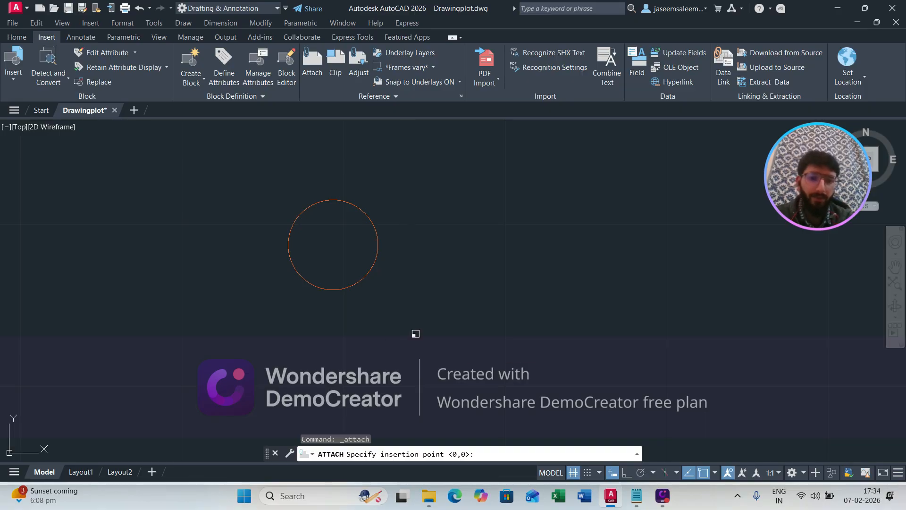
left_click(408, 340)
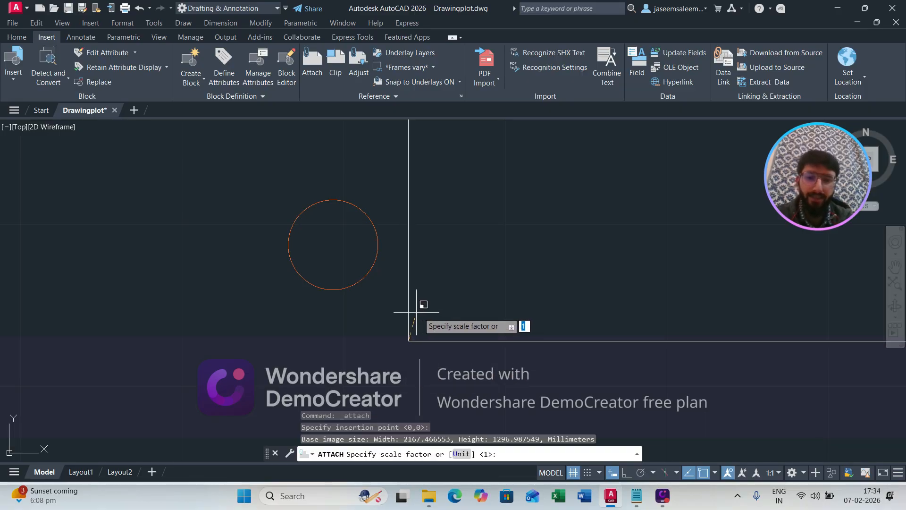
key("Return")
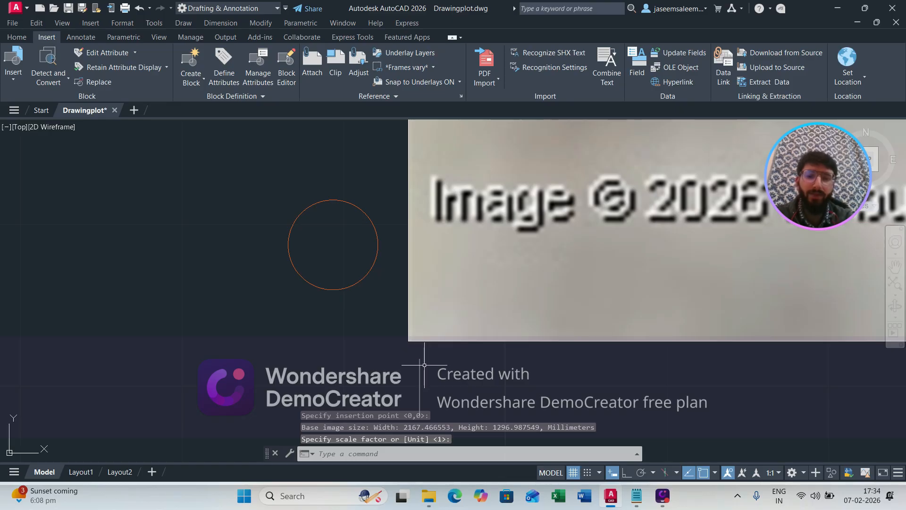
scroll(420, 345, "down", 4)
key("Return")
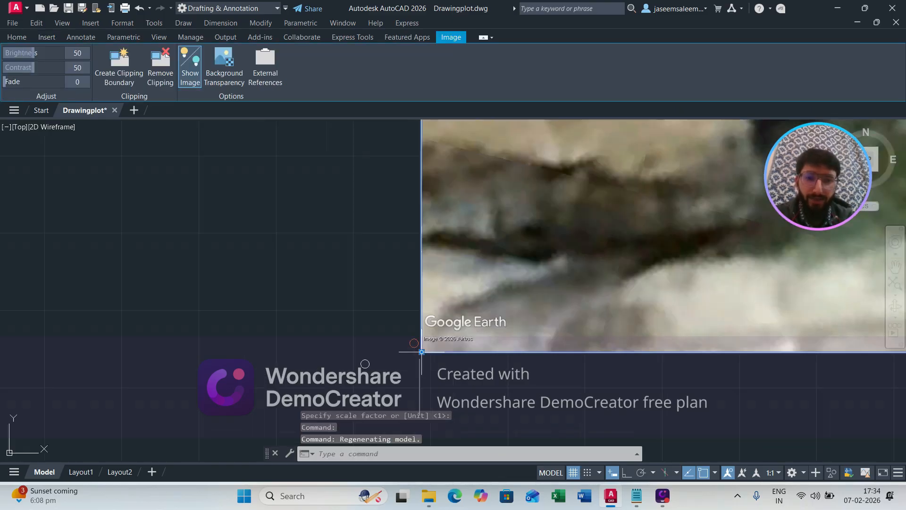
scroll(423, 352, "down", 2)
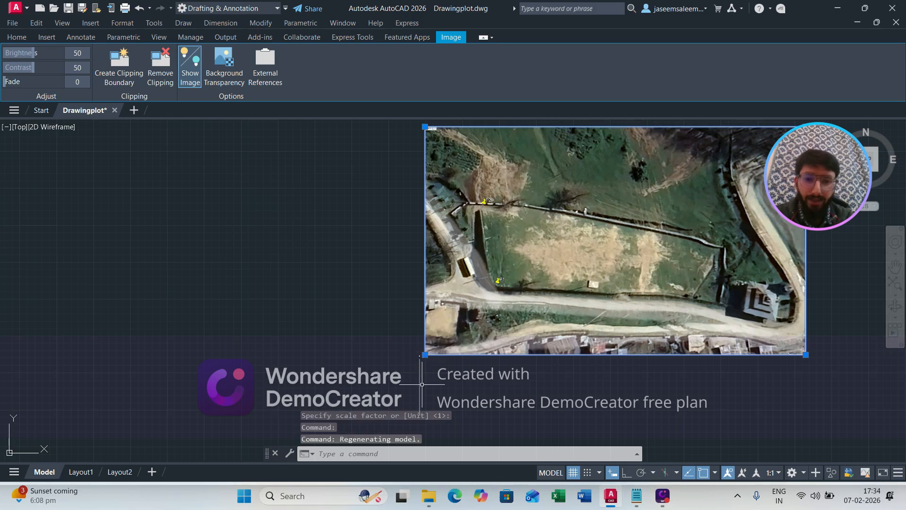
key("Escape")
scroll(447, 370, "up", 2)
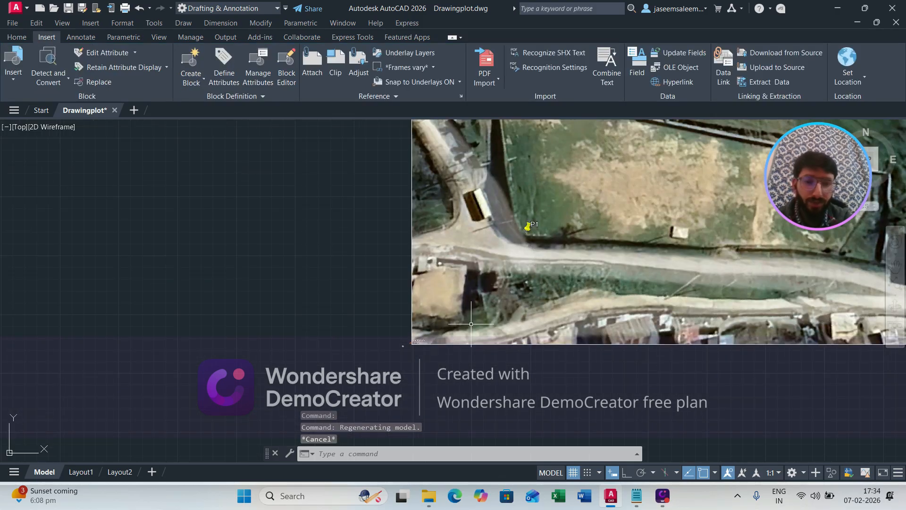
middle_click_drag(494, 355, 492, 364)
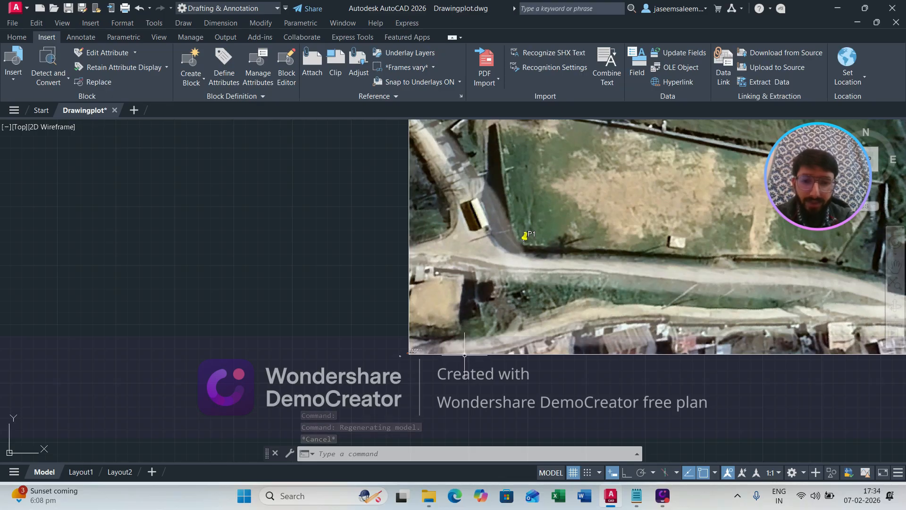
left_click(458, 354)
type("ZOO")
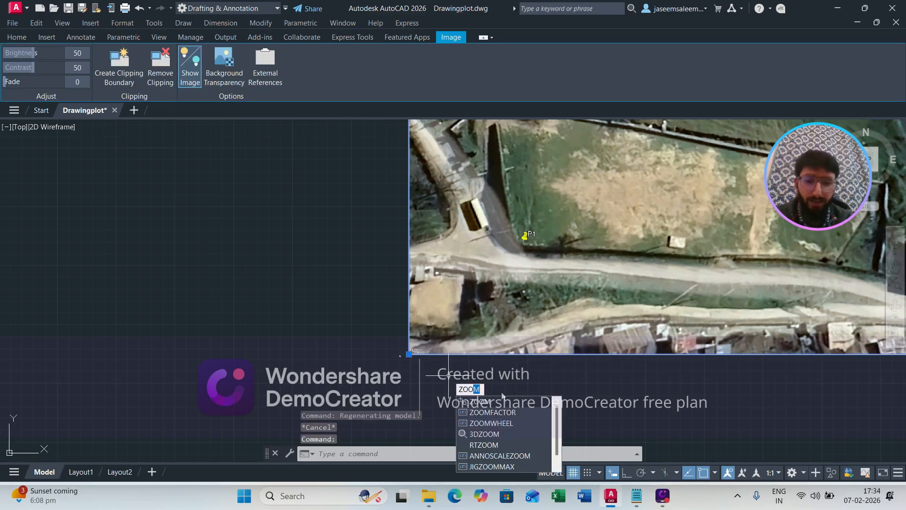
key("Escape")
key("Escape")
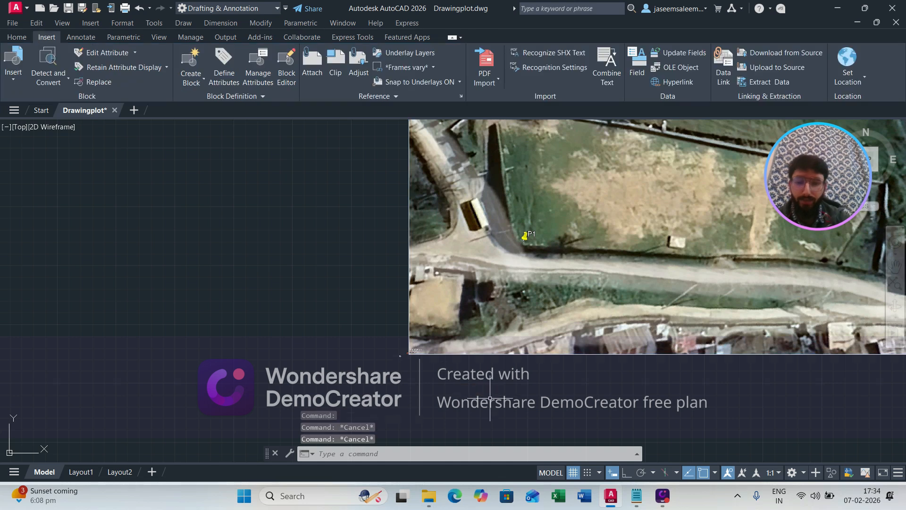
- Scale the satellite image down about its lower-left corner, until it is about 13 times as wide as the orange circle
type("SCALE")
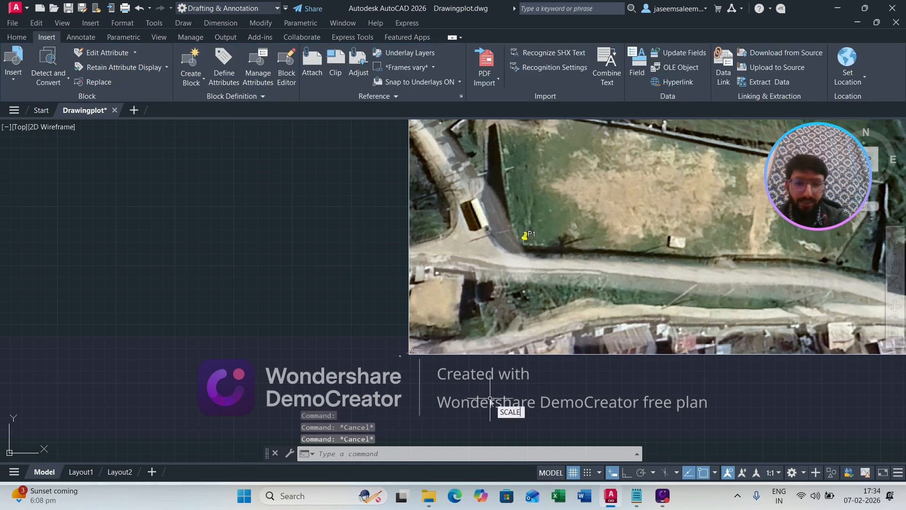
key("Return")
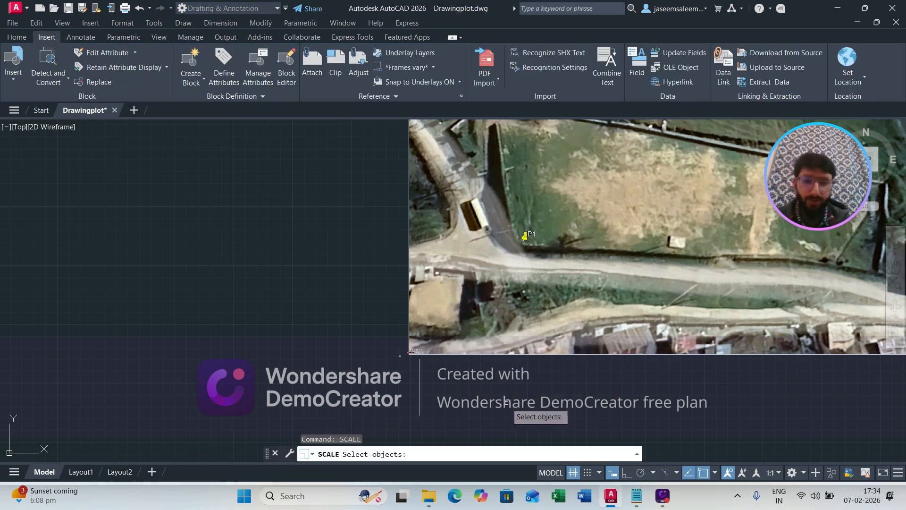
left_click(499, 357)
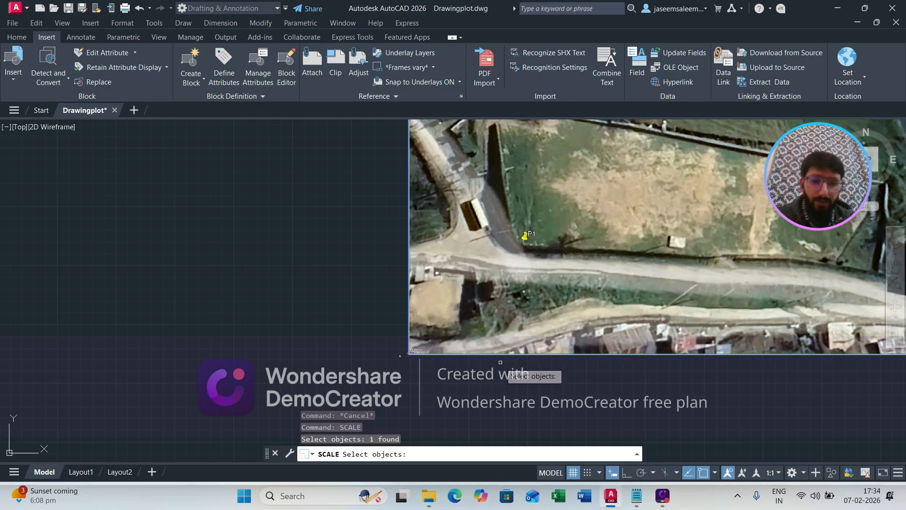
key("Return")
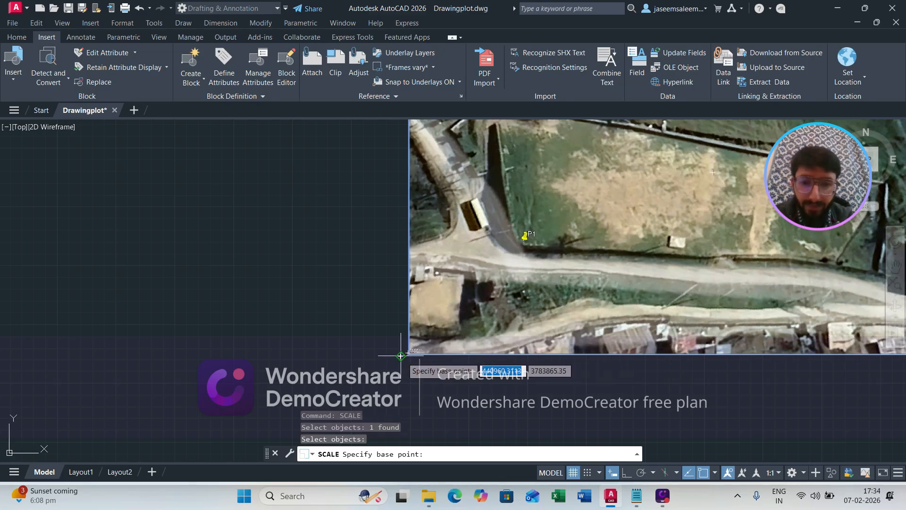
scroll(406, 353, "up", 5)
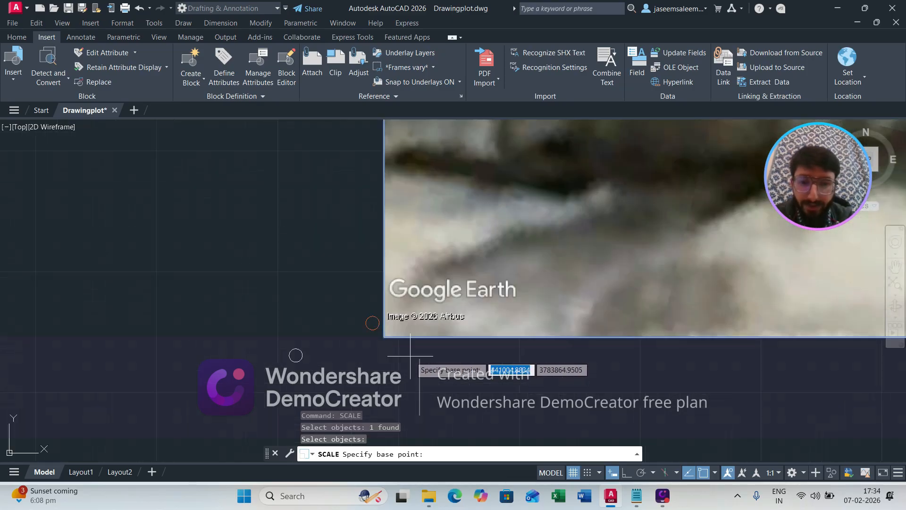
left_click(385, 337)
scroll(409, 338, "up", 5)
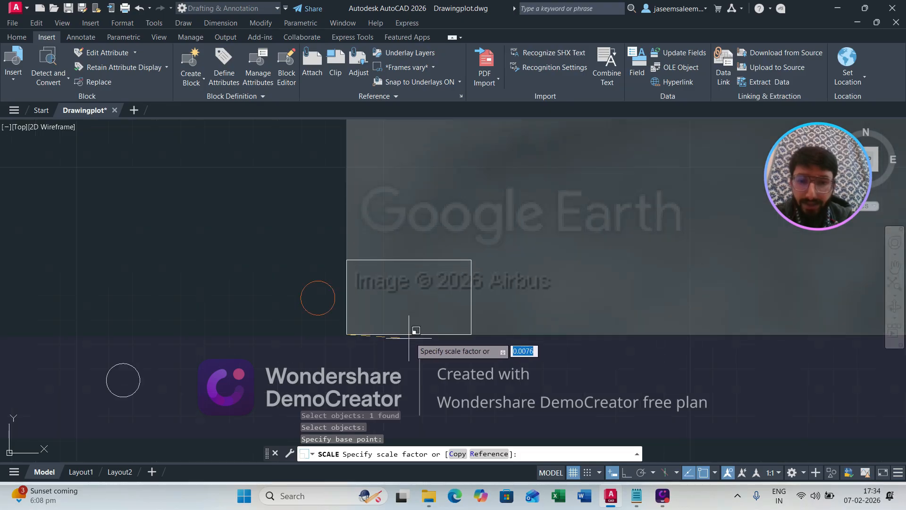
middle_click_drag(455, 333, 475, 369)
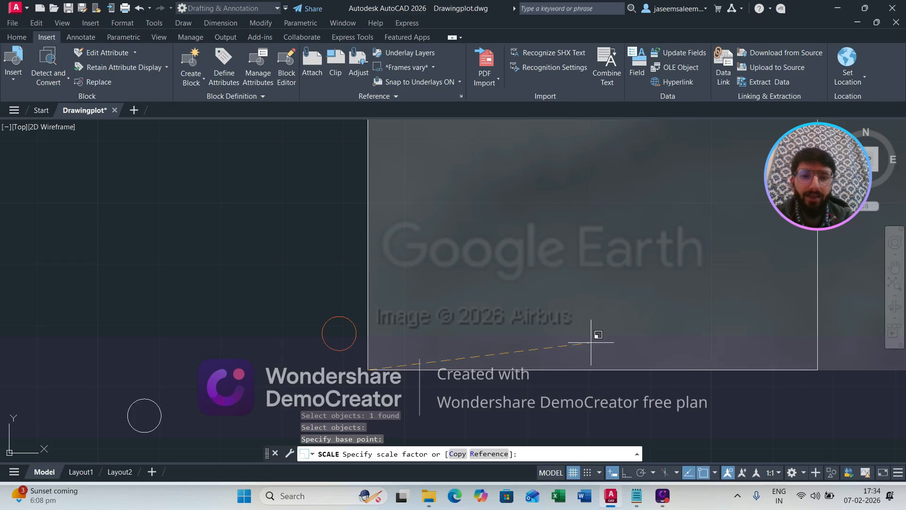
left_click(593, 336)
scroll(524, 368, "down", 2)
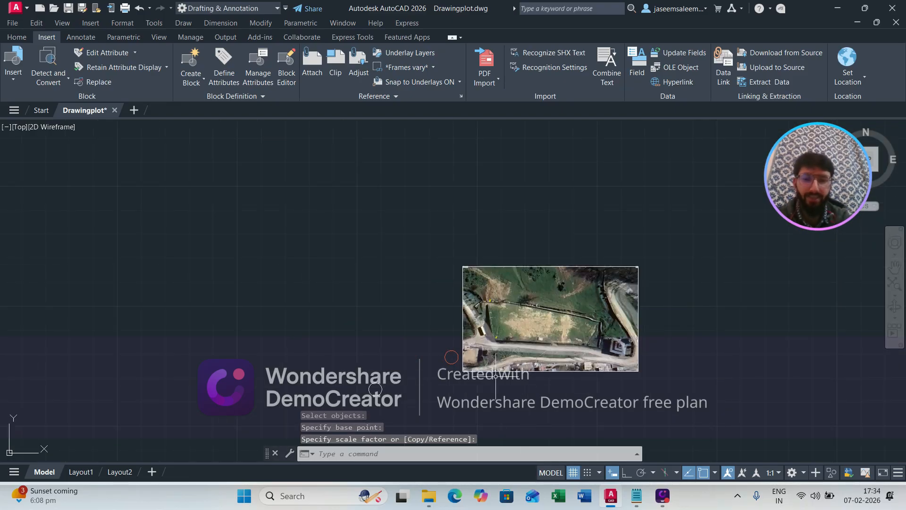
scroll(484, 381, "up", 1)
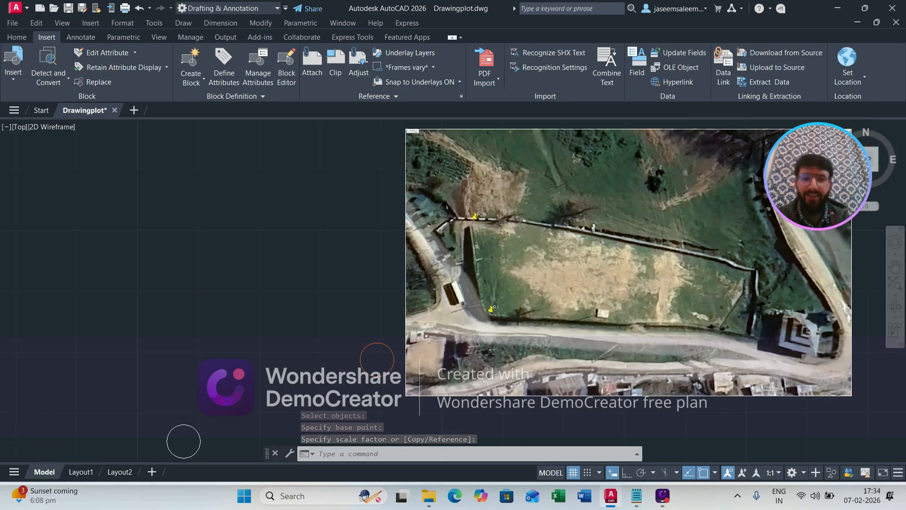
left_click(444, 330)
scroll(516, 328, "up", 4)
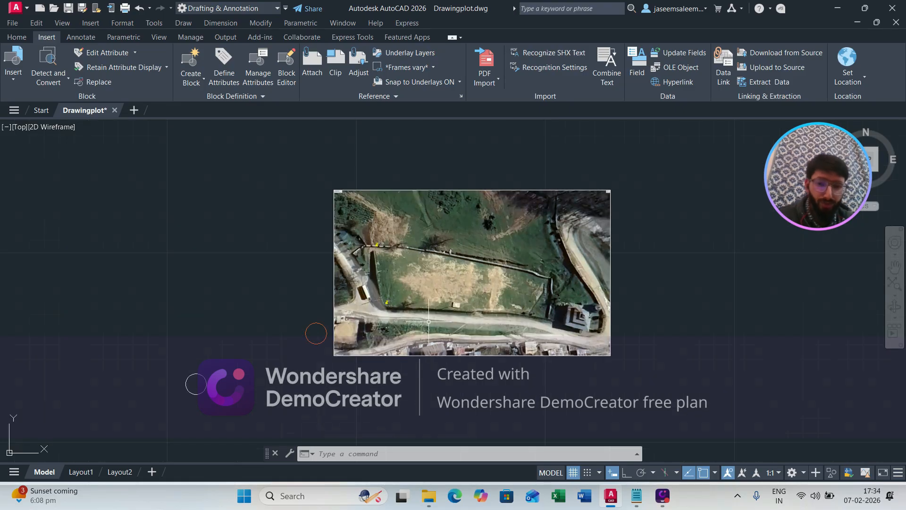
scroll(379, 361, "down", 2)
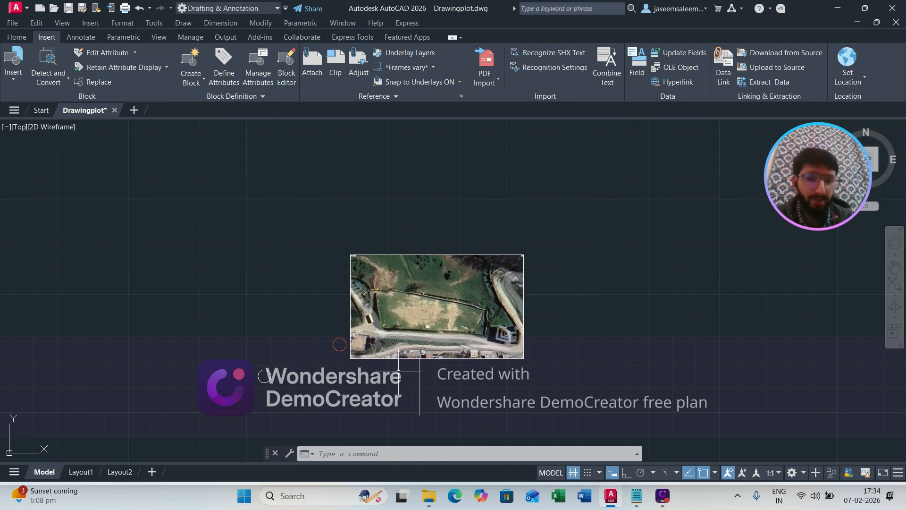
- Start the ALIGN command and choose the satellite image as the only object to align
left_click(328, 453)
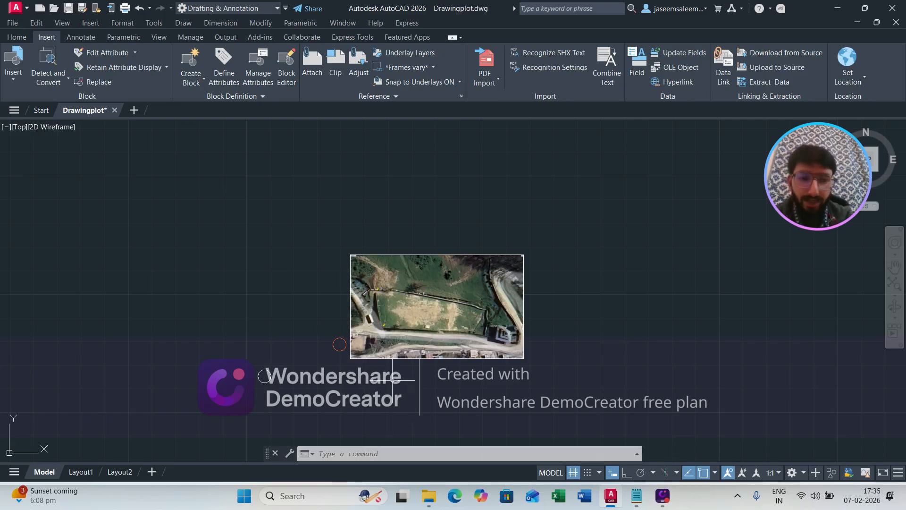
left_click(402, 454)
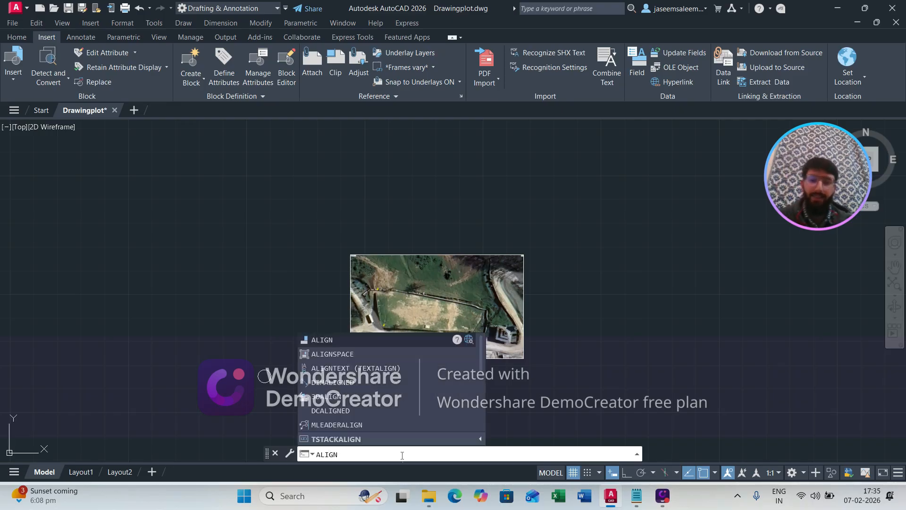
left_click(351, 344)
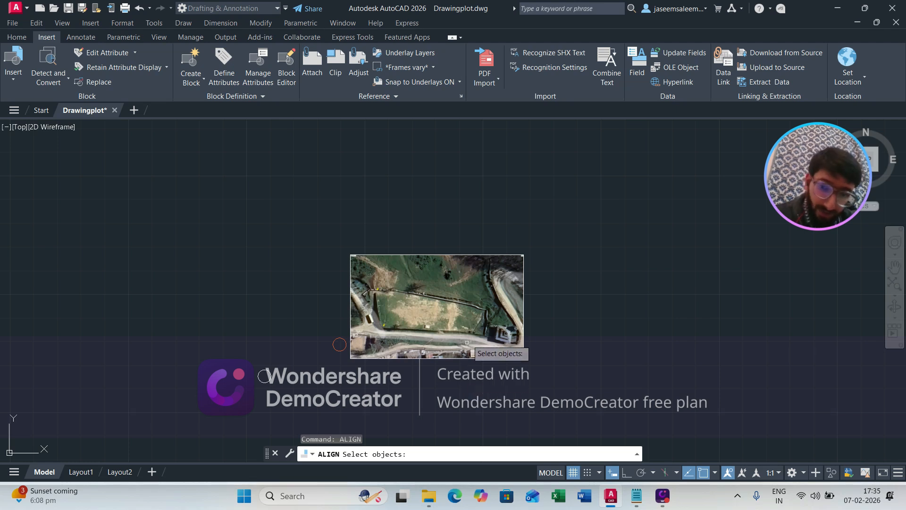
scroll(471, 324, "up", 2)
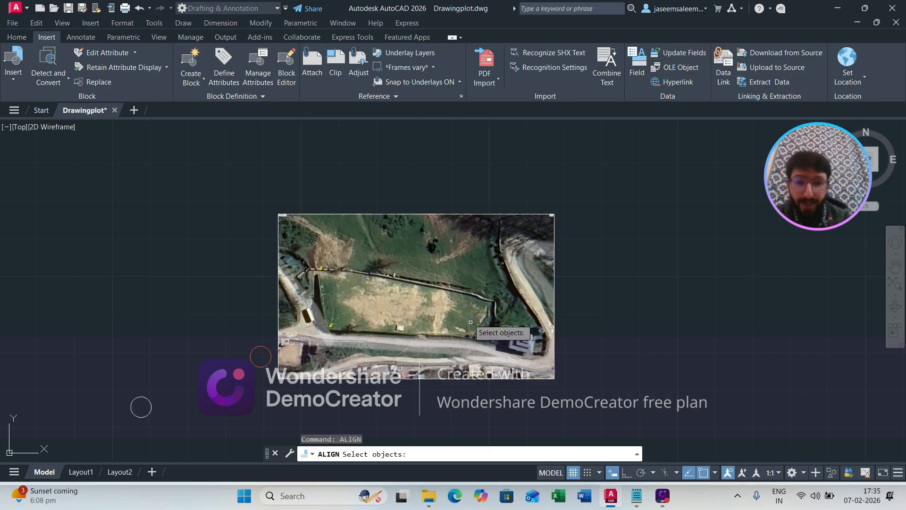
scroll(321, 255, "up", 6)
scroll(320, 249, "down", 4)
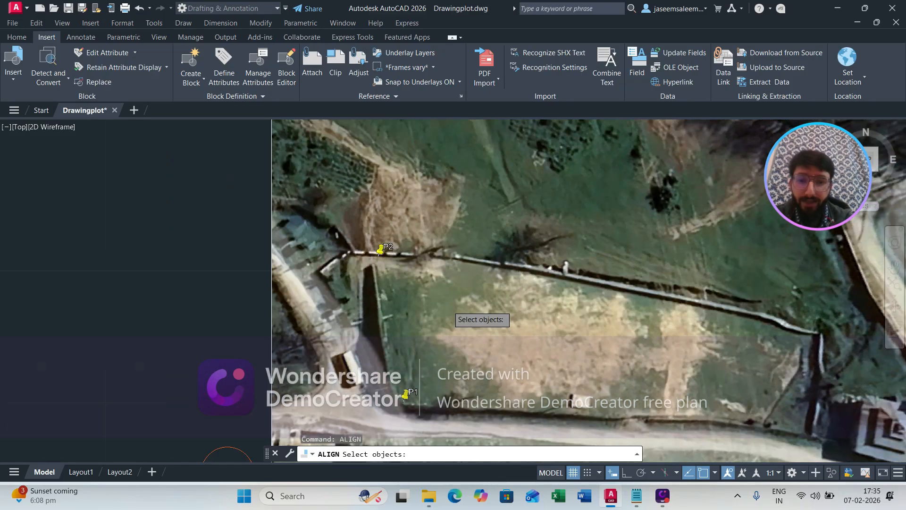
scroll(435, 333, "down", 2)
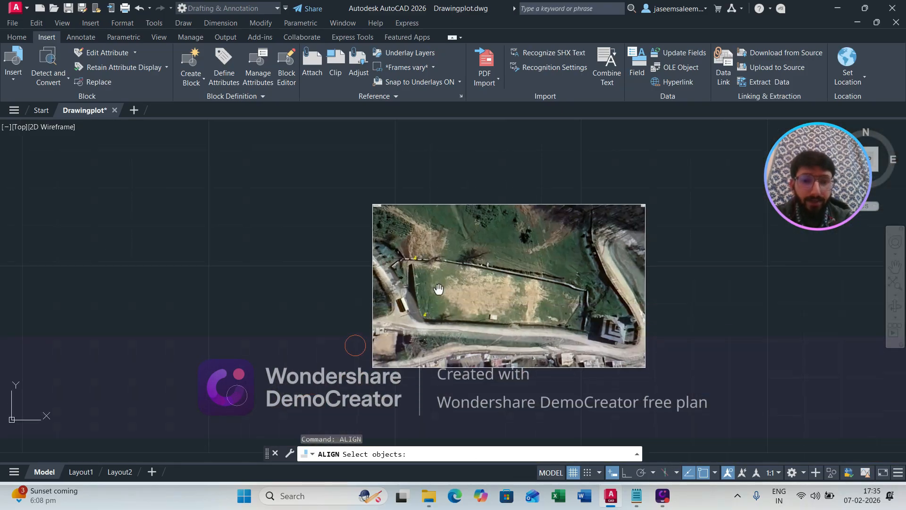
scroll(434, 326, "up", 2)
middle_click_drag(435, 315, 447, 312)
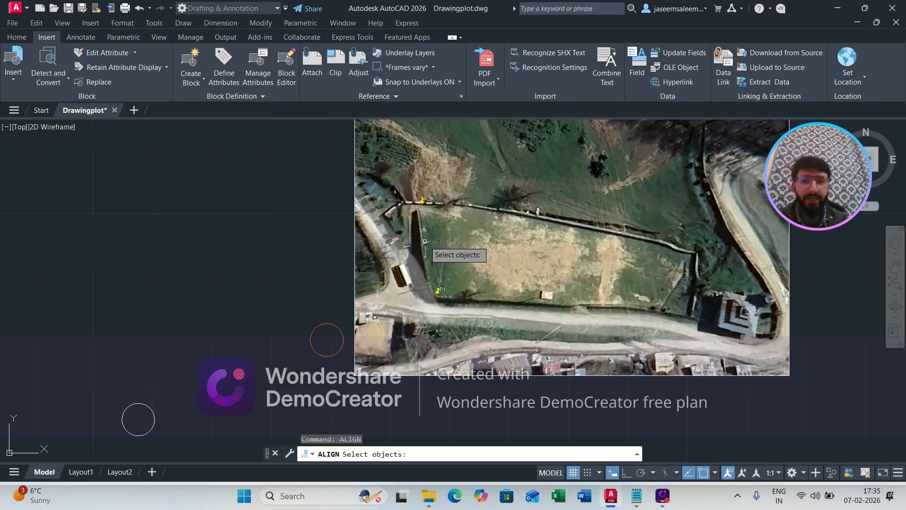
middle_click_drag(332, 343, 360, 314)
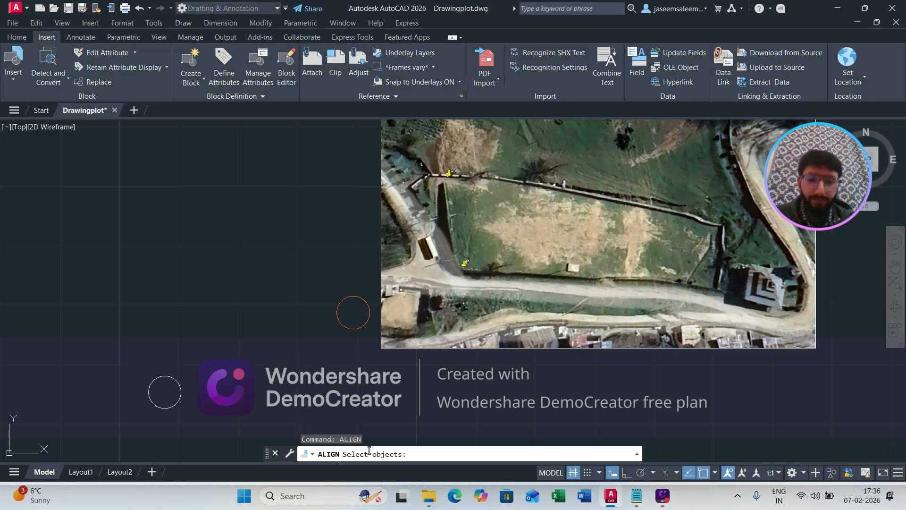
left_click(439, 350)
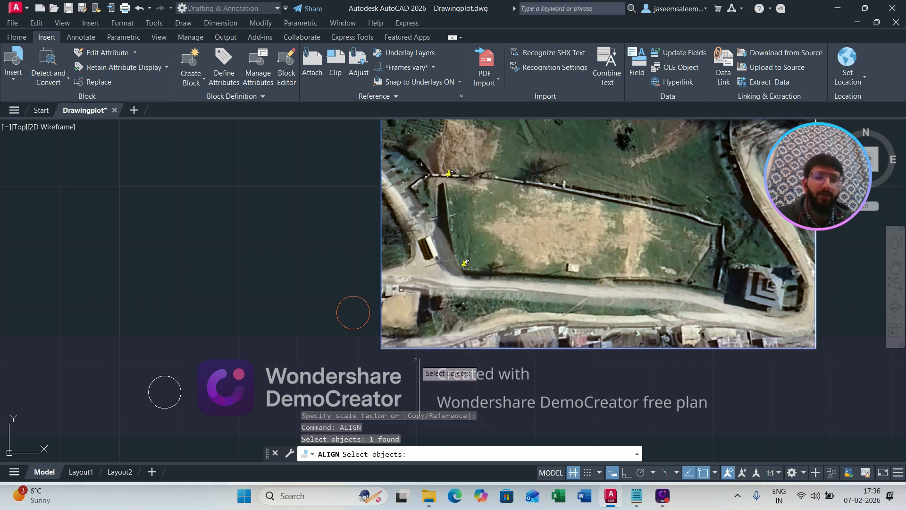
key("Return")
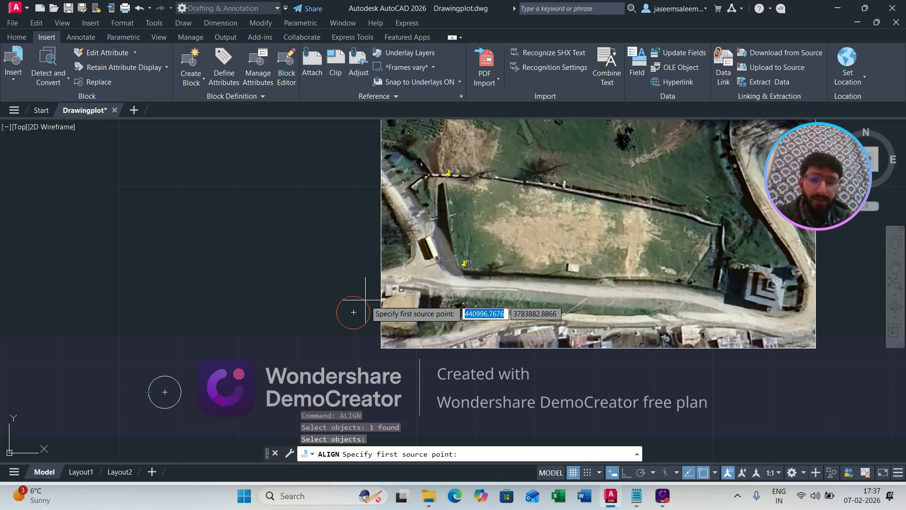
- Match the tip of the P1 pin in the image to the white circle's centre as the first source and destination points
scroll(460, 245, "up", 8)
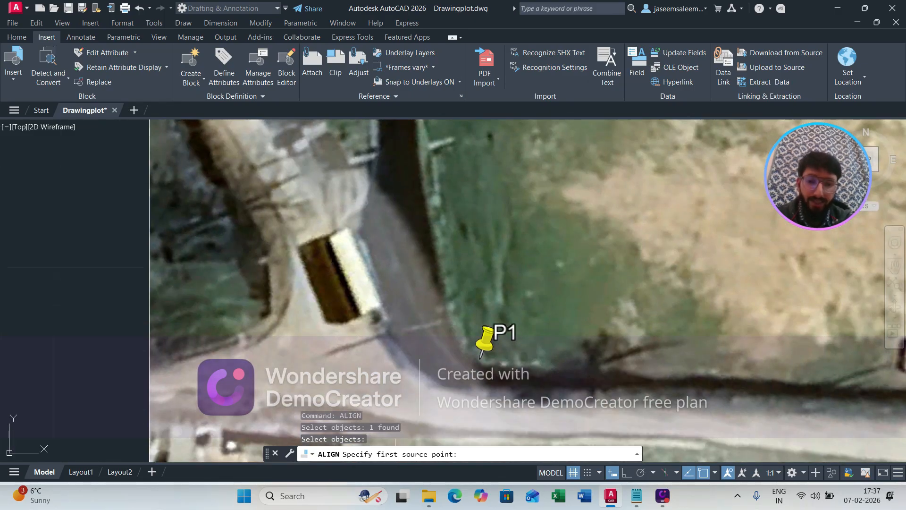
scroll(448, 359, "up", 7)
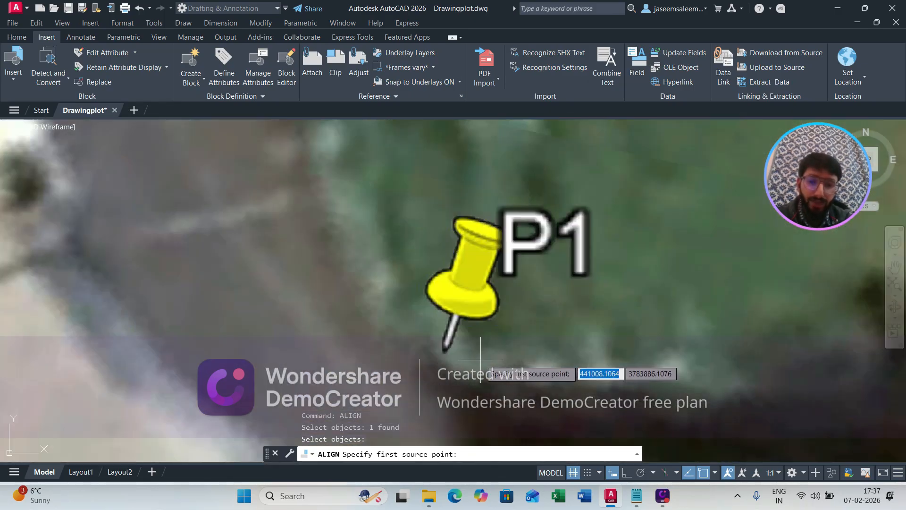
left_click(446, 353)
scroll(448, 279, "down", 12)
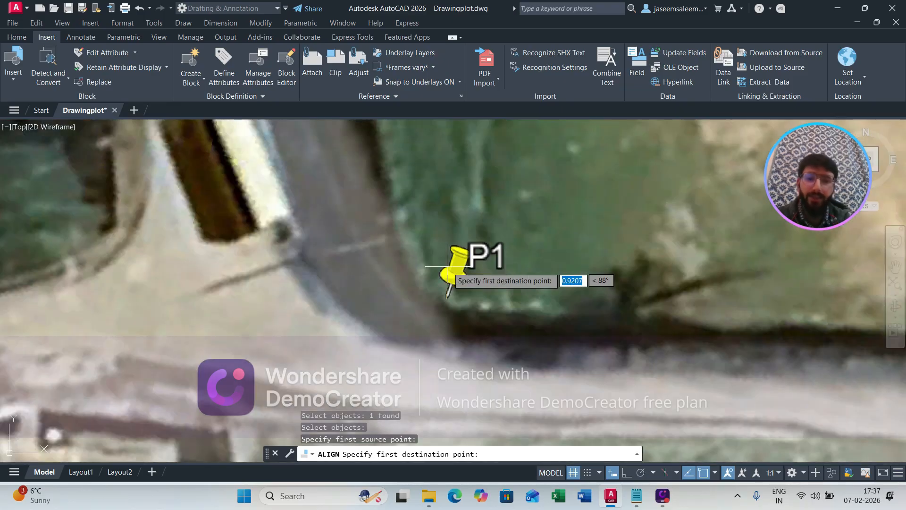
scroll(447, 273, "down", 2)
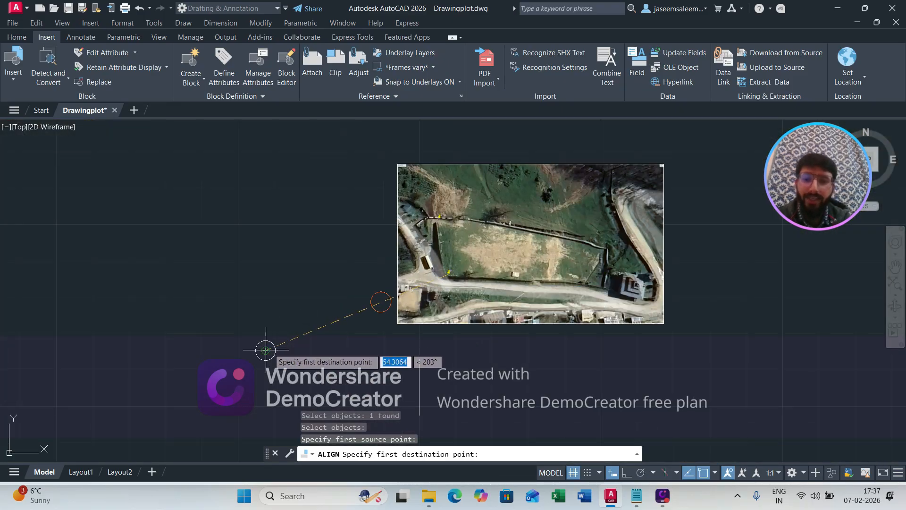
scroll(264, 350, "up", 2)
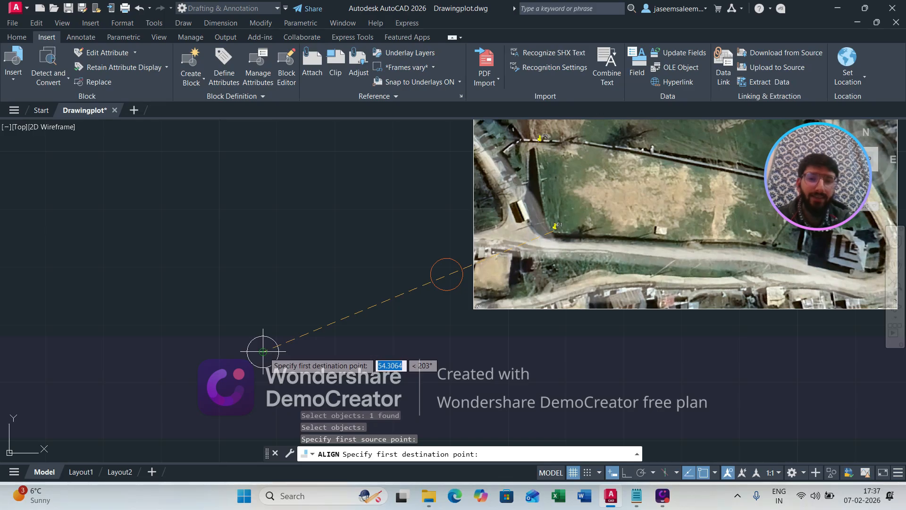
left_click(264, 351)
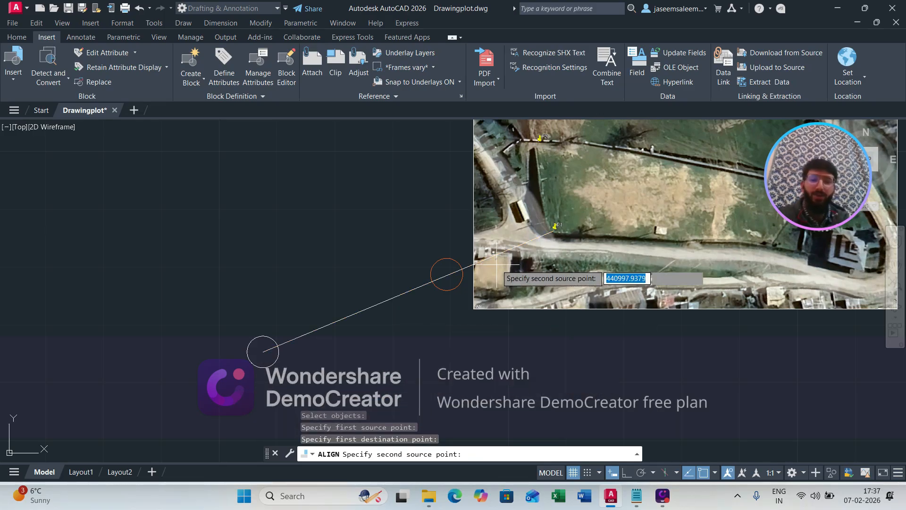
- Match the tip of the P2 pin to the orange circle's centre as the second source and destination points
scroll(516, 132, "up", 2)
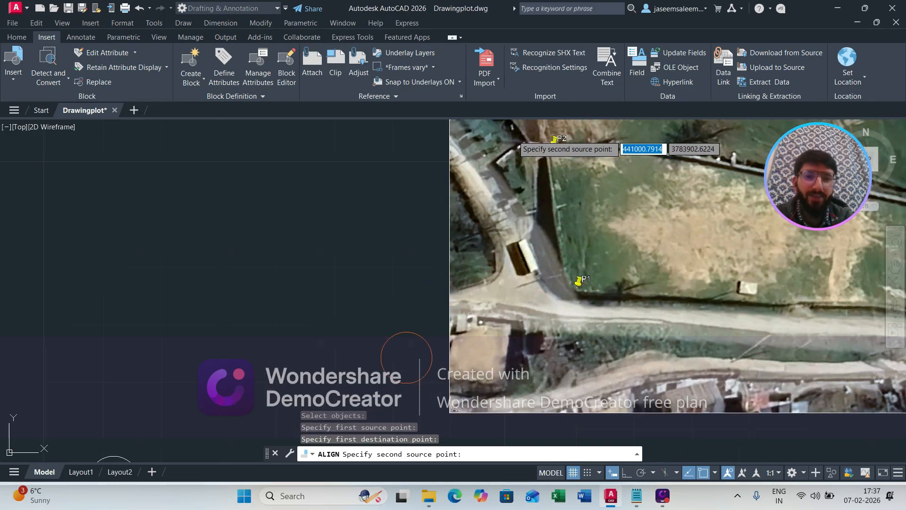
scroll(562, 123, "up", 8)
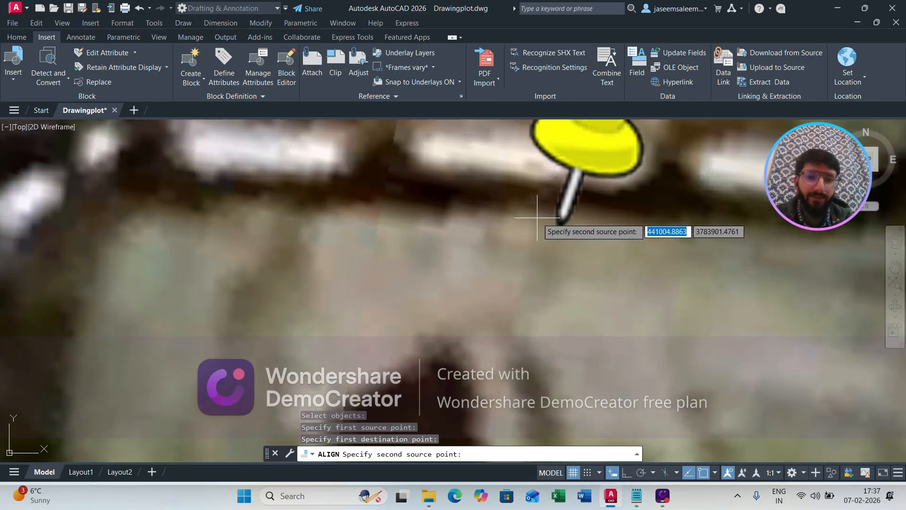
left_click(557, 223)
scroll(464, 236, "down", 8)
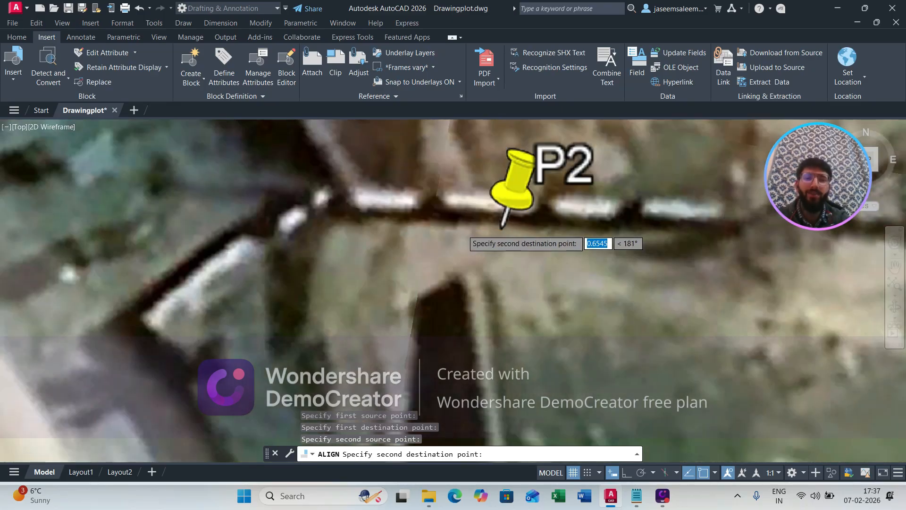
scroll(475, 227, "down", 5)
scroll(417, 264, "up", 3)
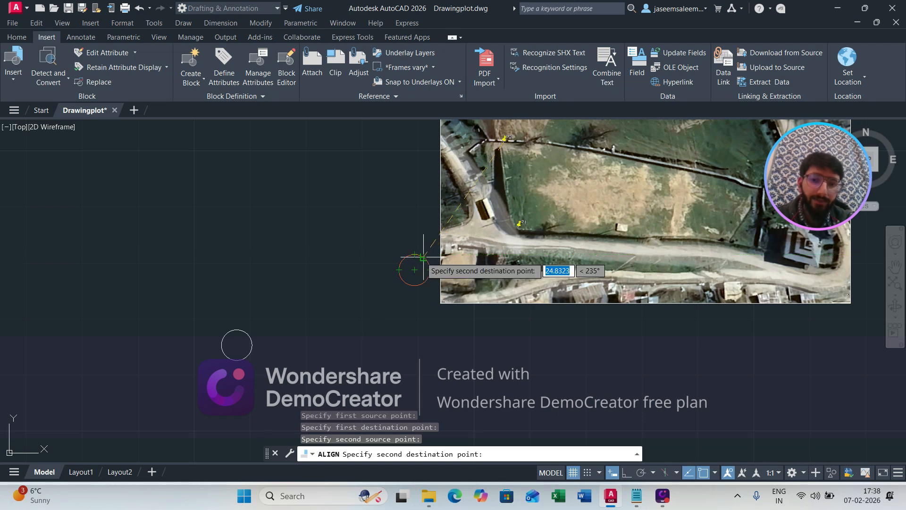
scroll(409, 267, "up", 5)
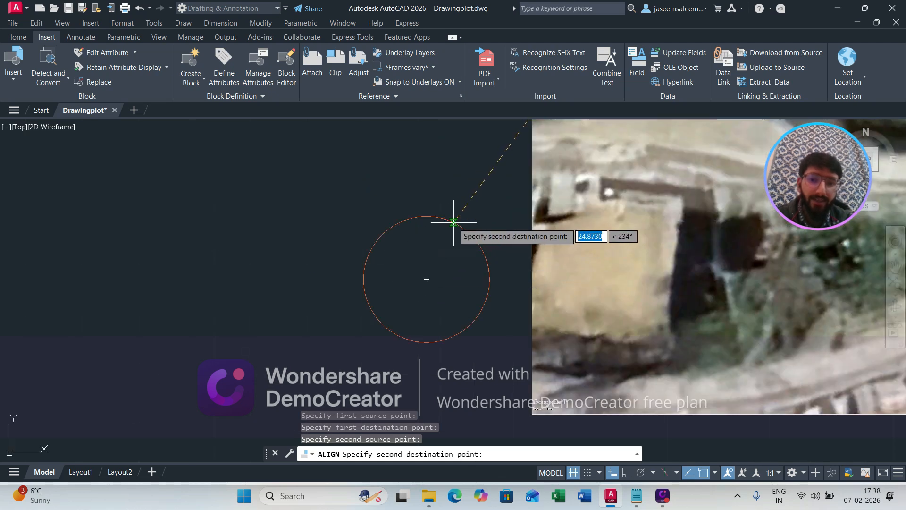
left_click(427, 279)
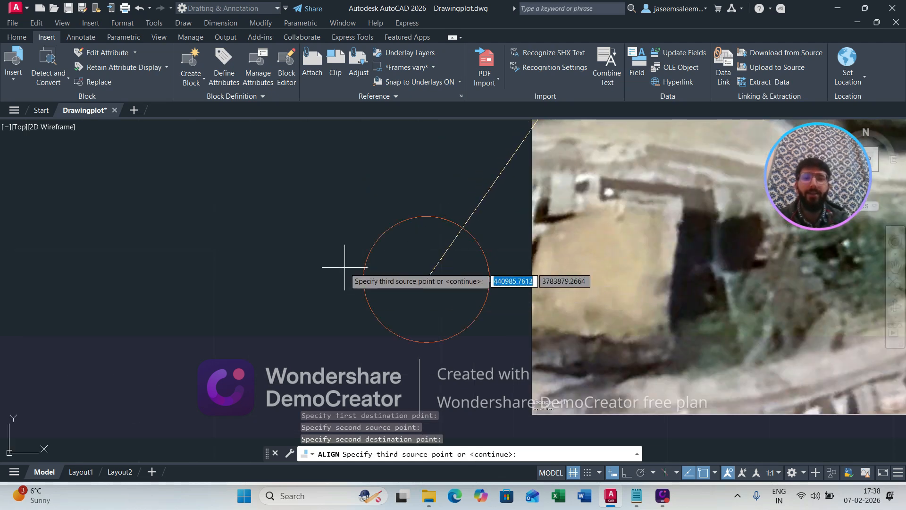
- Finish the alignment without a third point pair and scale the image to fit the alignment points
scroll(345, 267, "down", 5)
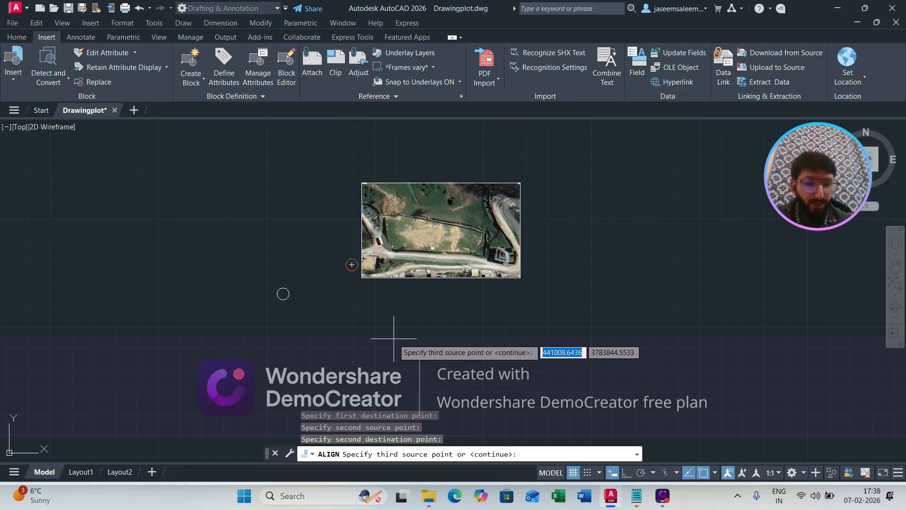
key("Return")
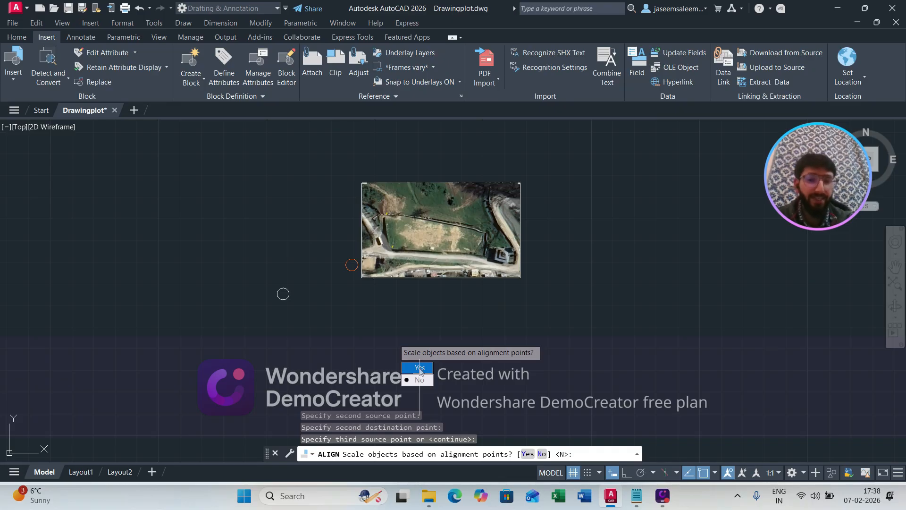
type("Y")
key("Return")
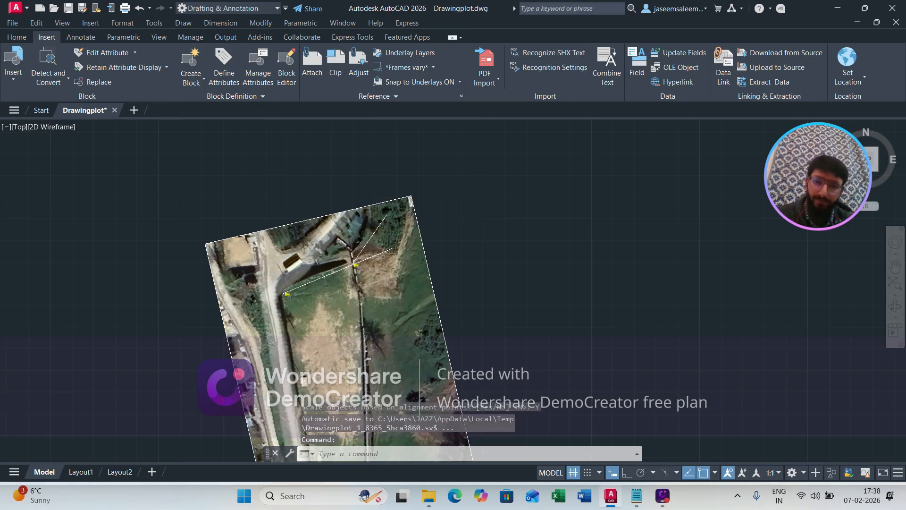
- Delete both marker circles at the P1 and P2 pins, keeping the aligned satellite image
scroll(287, 227, "down", 2)
scroll(353, 285, "up", 2)
middle_click_drag(260, 257, 331, 271)
scroll(328, 276, "down", 2)
left_click(231, 170)
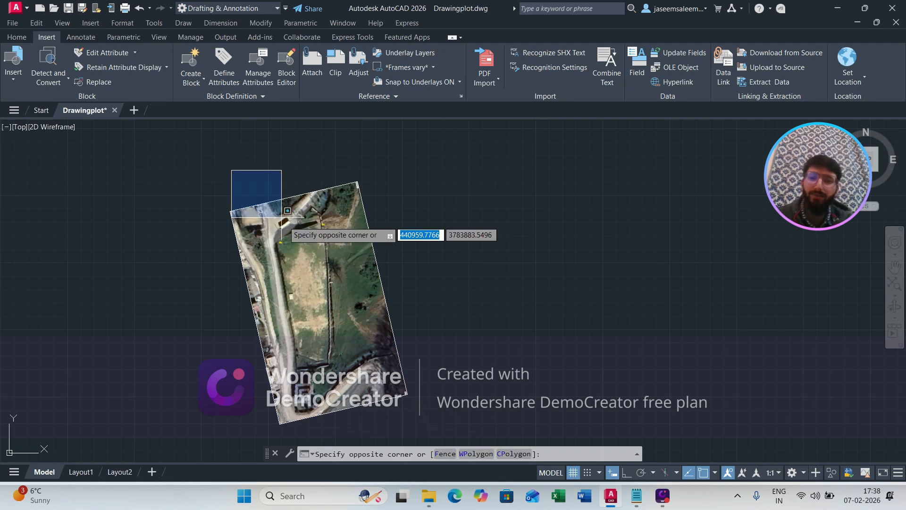
left_click(335, 251)
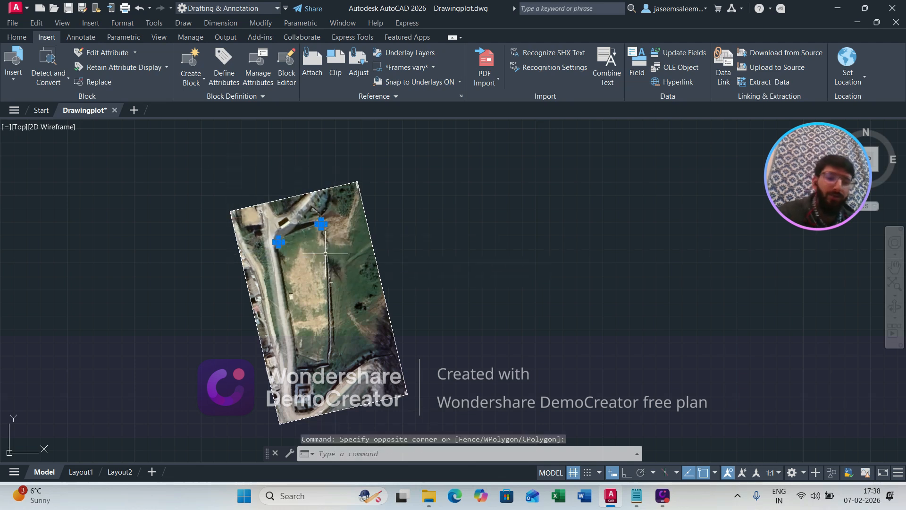
key("Delete")
scroll(302, 251, "up", 2)
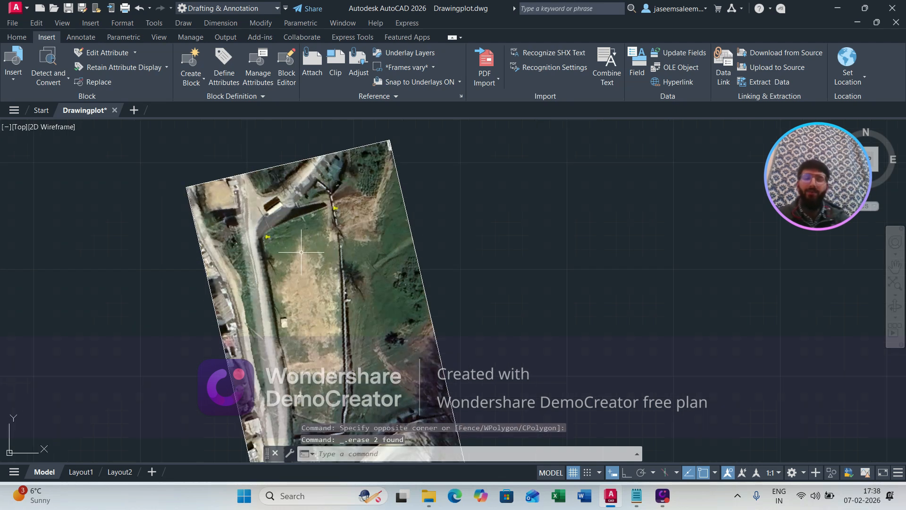
scroll(300, 270, "down", 2)
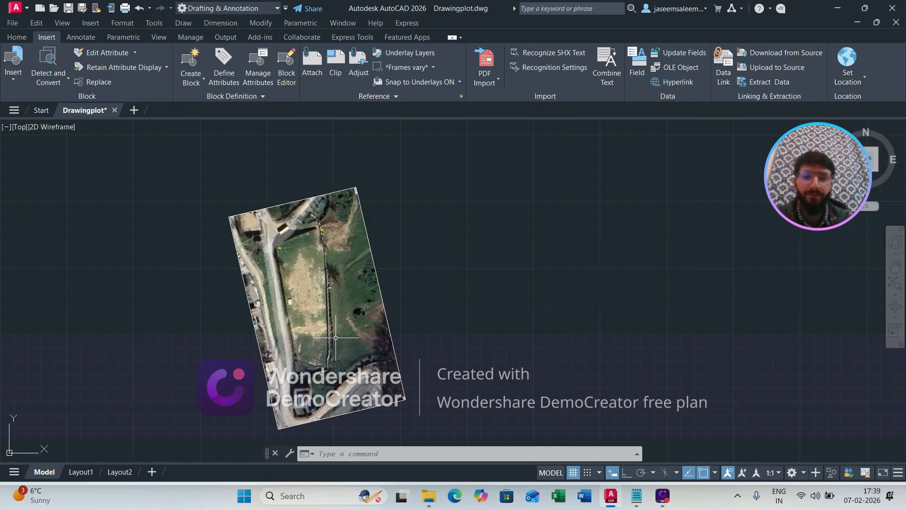
- Start a line at the tip of the P1 pin and draw a short first segment around the plot's corner
scroll(316, 242, "up", 2)
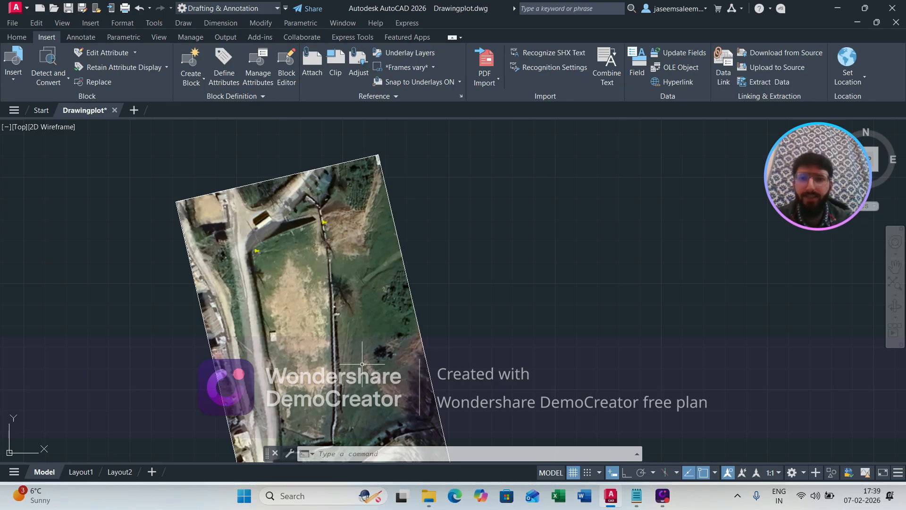
left_click(17, 38)
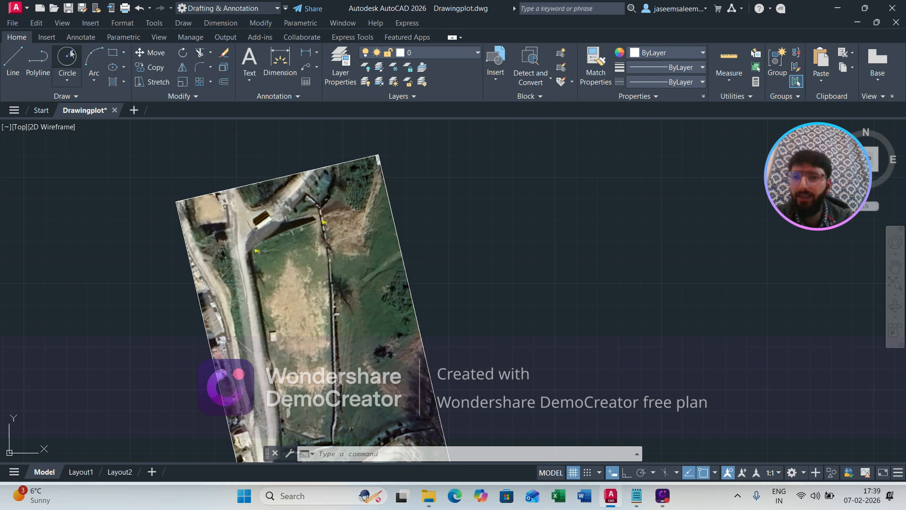
left_click(13, 61)
scroll(238, 257, "up", 4)
scroll(256, 242, "up", 2)
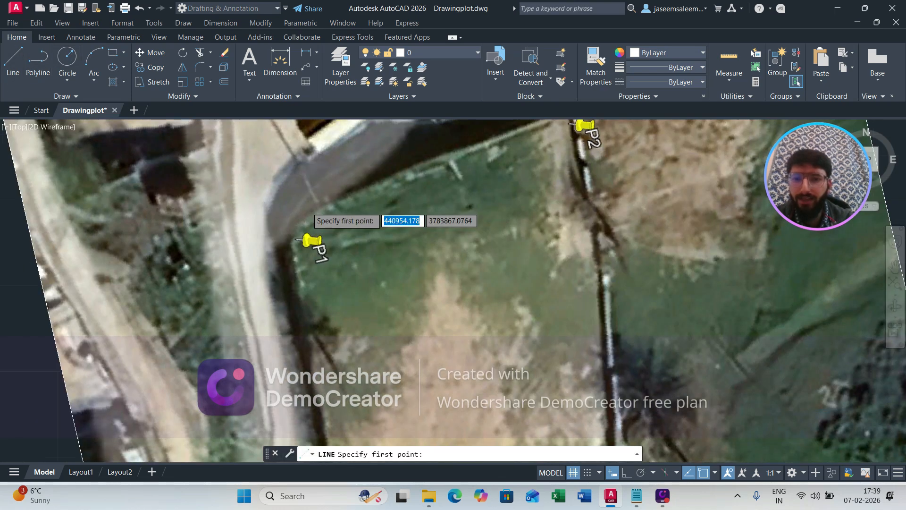
scroll(295, 228, "up", 2)
left_click(289, 249)
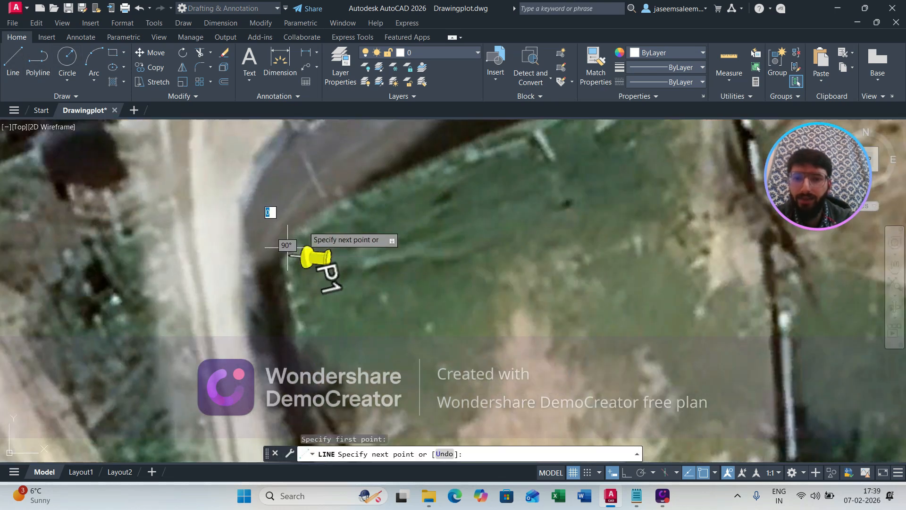
left_click(307, 220)
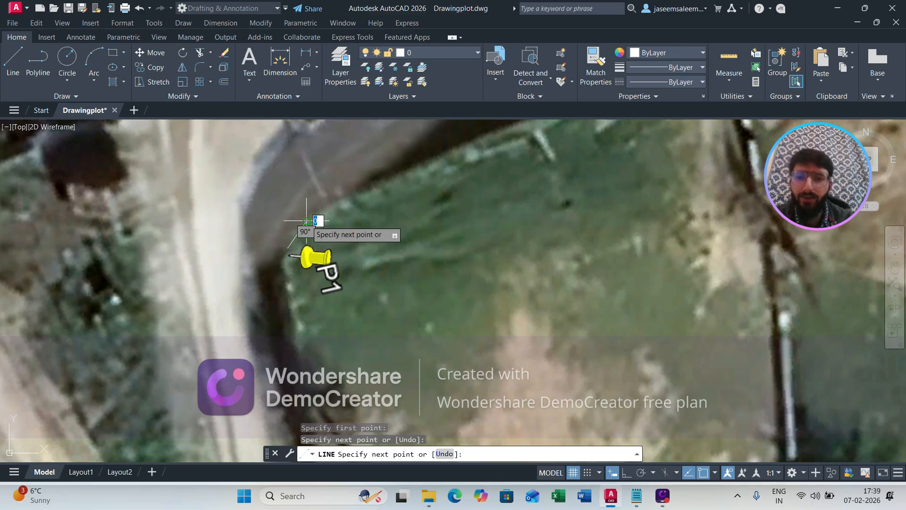
- Continue the line along the field's upper edge beside the dark road strip, up to the wall at the P2 pin
left_click(386, 184)
middle_click_drag(386, 184, 316, 261)
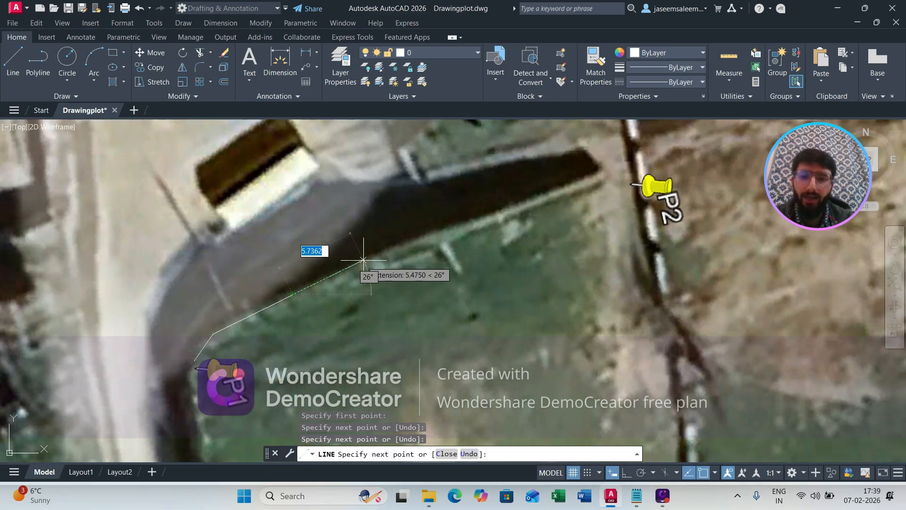
left_click(364, 259)
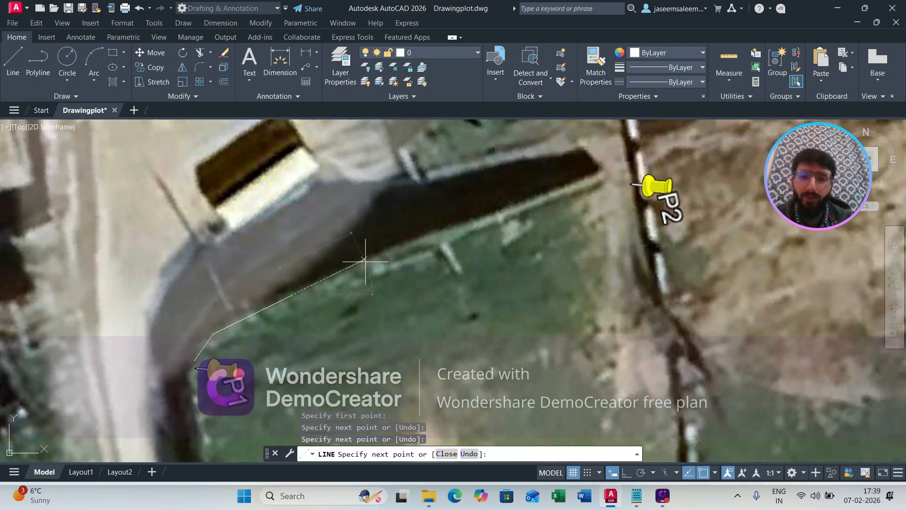
left_click(565, 189)
left_click(635, 164)
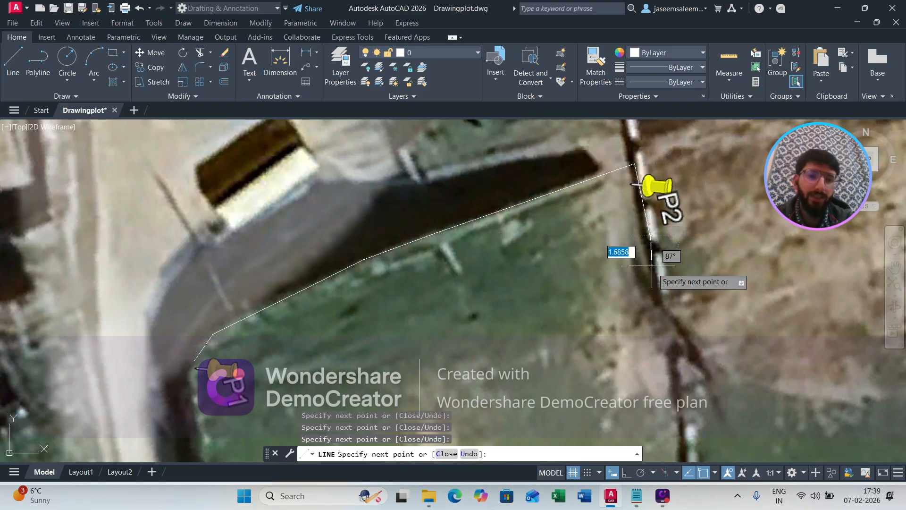
- Extend the boundary line down the long wall from the P2 pin to beside the lower part of the field
scroll(611, 368, "down", 3)
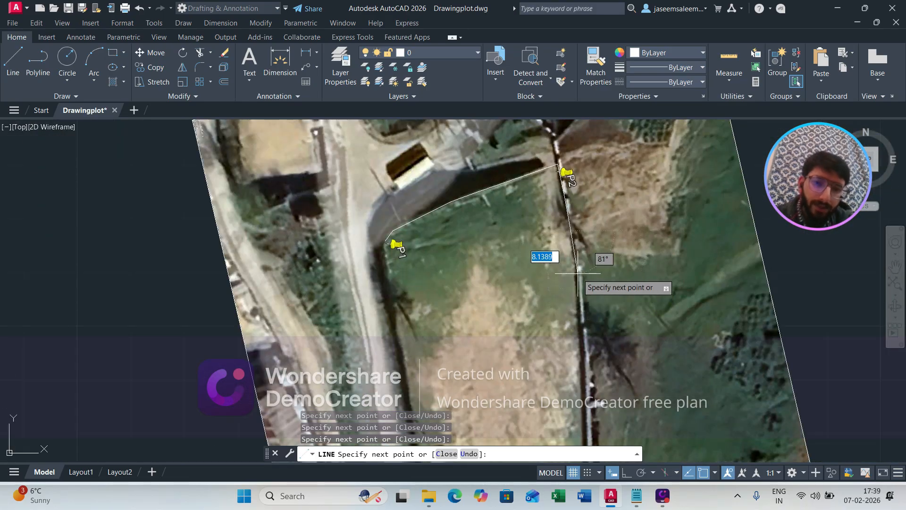
left_click(582, 330)
middle_click_drag(575, 364, 552, 270)
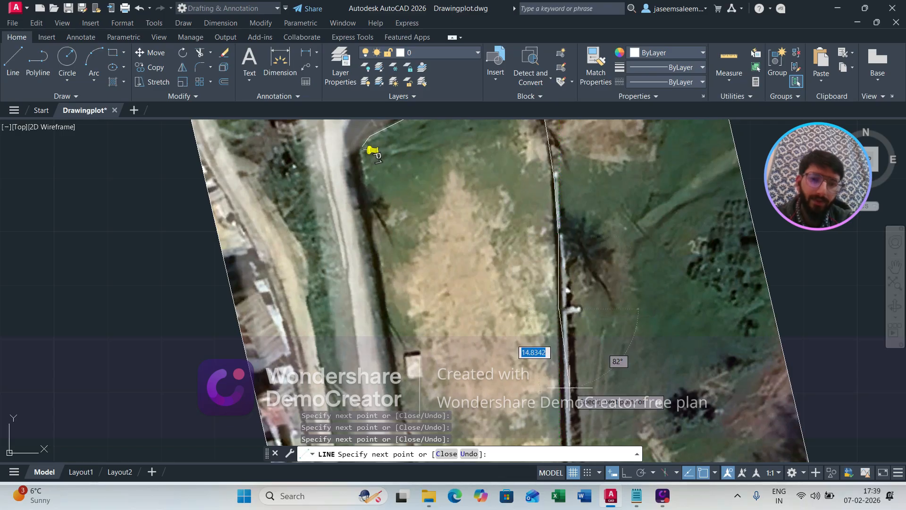
middle_click_drag(564, 354, 530, 278)
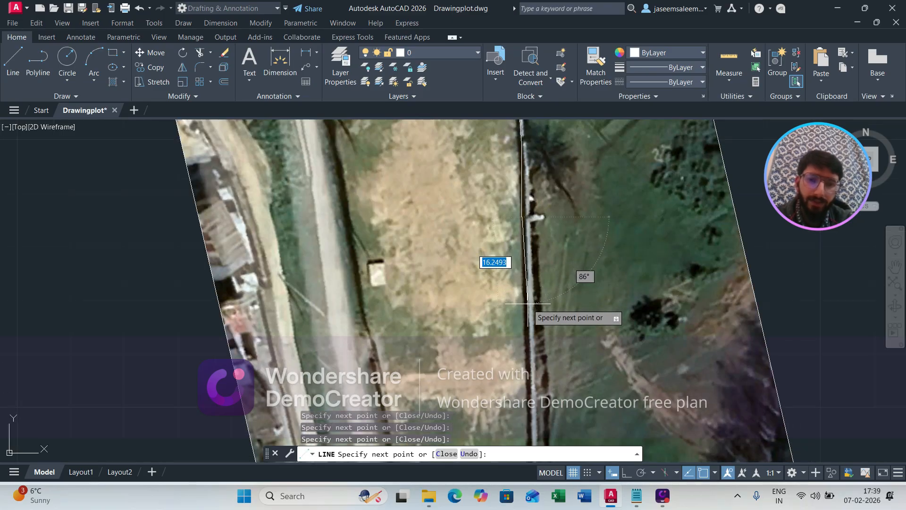
middle_click_drag(550, 358, 529, 248)
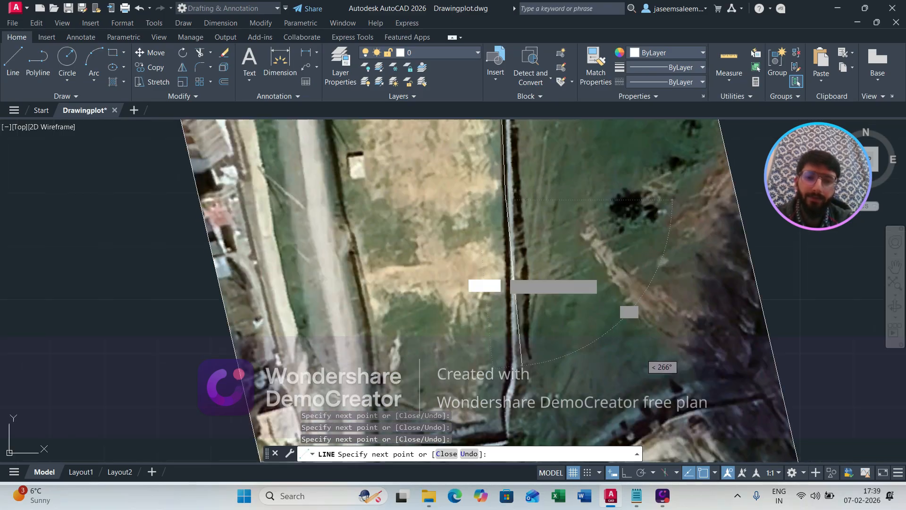
left_click(509, 297)
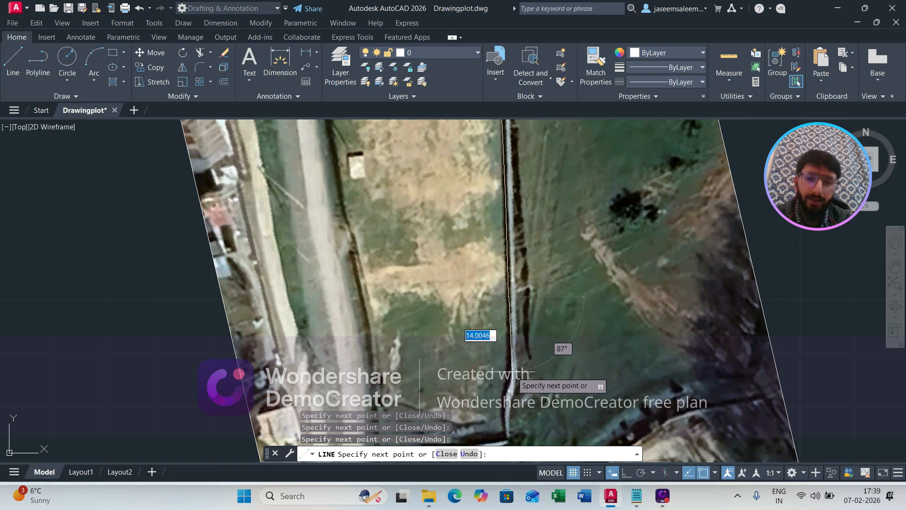
- Follow the slight bend in the wall with the line and carry it down to the plot's lower-right corner
middle_click_drag(506, 393, 502, 290)
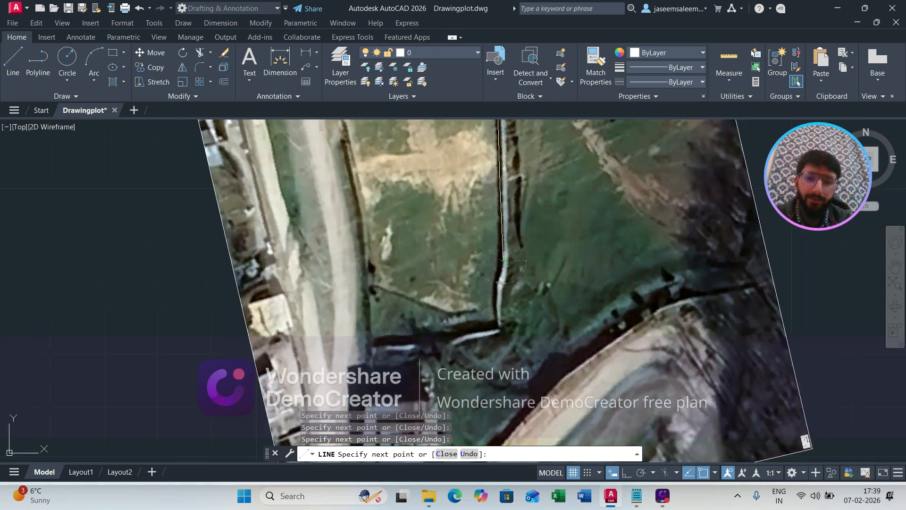
scroll(494, 285, "up", 3)
scroll(495, 284, "up", 2)
left_click(499, 279)
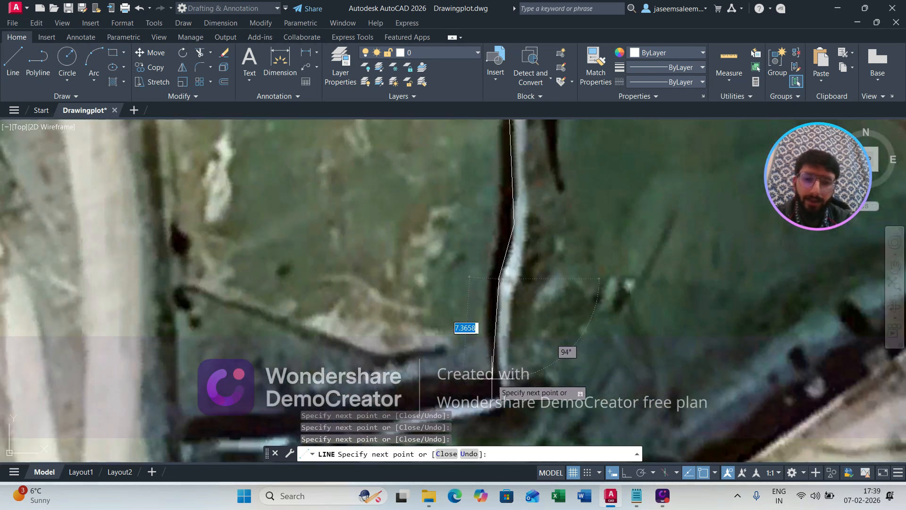
left_click(499, 392)
- Trace the plot's lower edge along the short wall to its lower-left corner in three segments
middle_click_drag(486, 379, 531, 277)
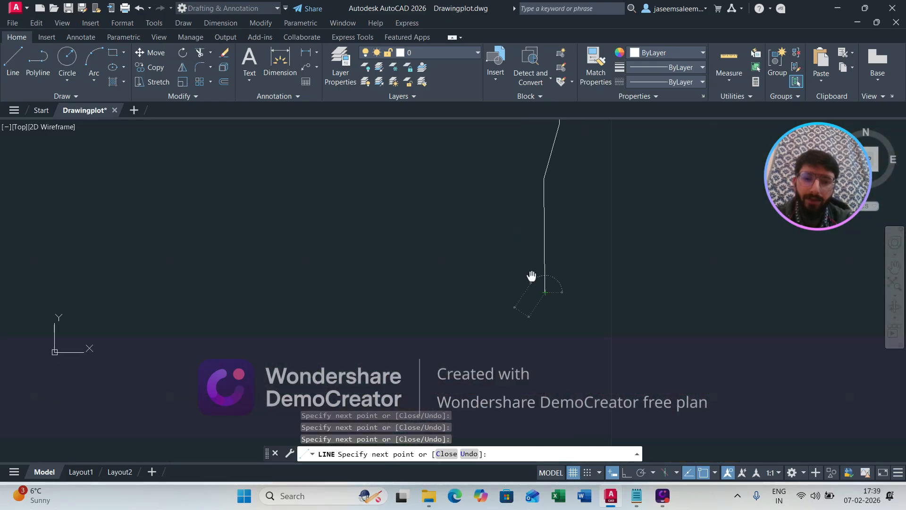
left_click(457, 312)
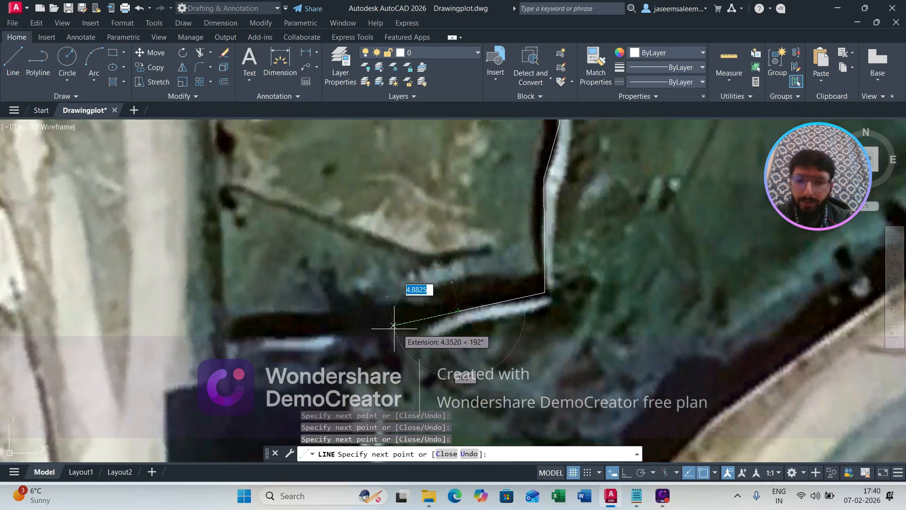
left_click(426, 328)
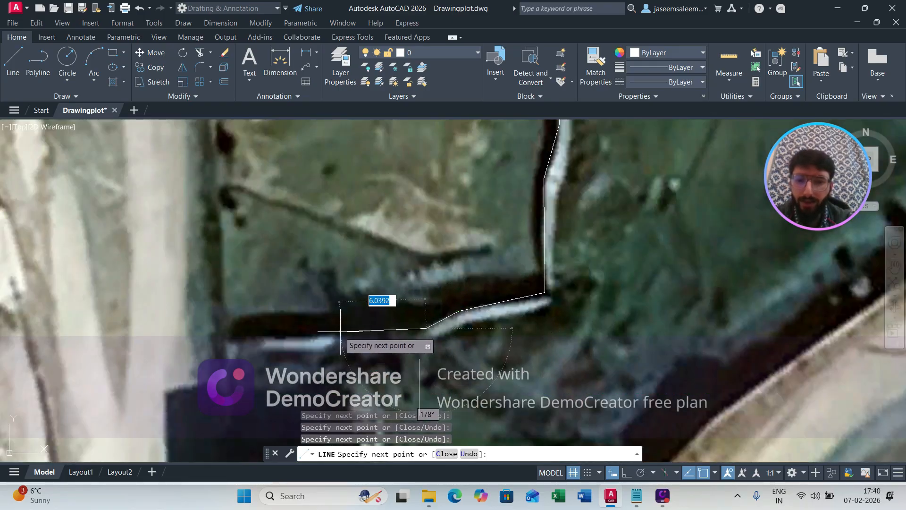
left_click(222, 338)
- Trace the boundary line up from the plot's lower-left corner along the roadside edge, following its bends beside the bare soil patch
scroll(220, 331, "down", 5)
scroll(221, 325, "up", 3)
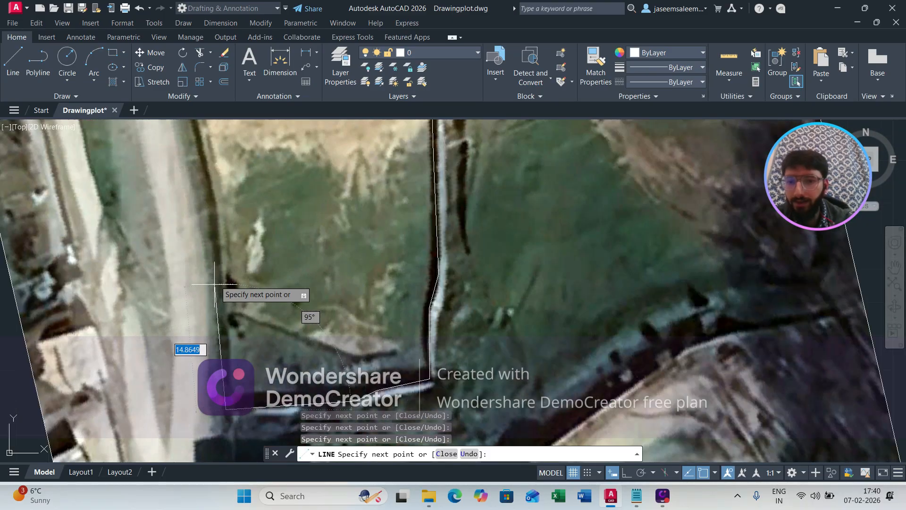
left_click(227, 323)
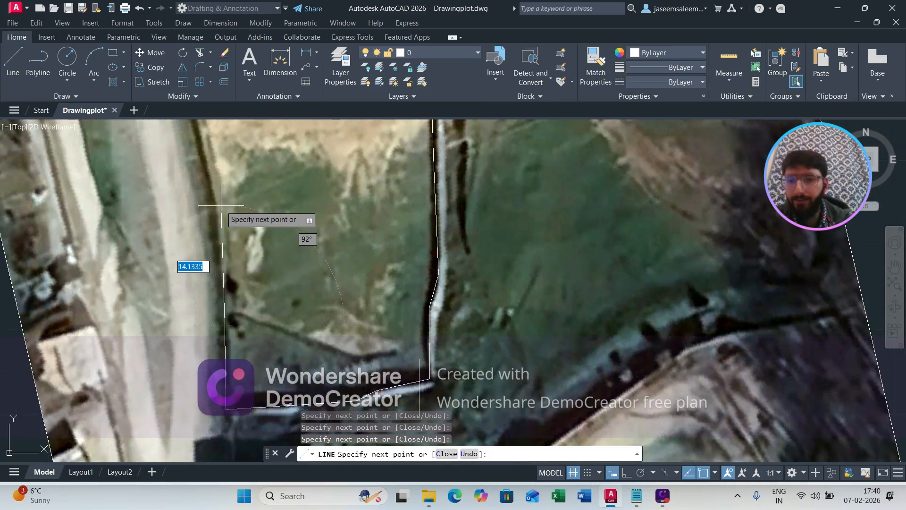
scroll(221, 205, "down", 3)
scroll(241, 250, "up", 4)
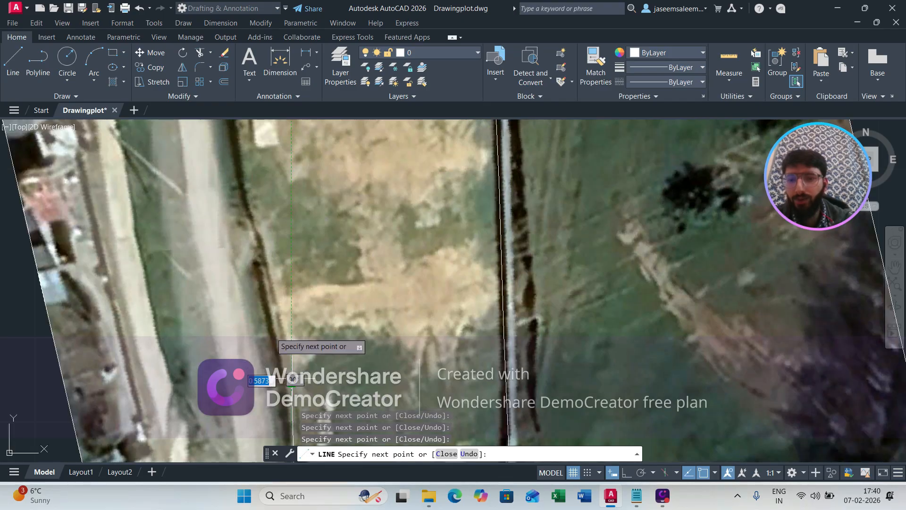
left_click(283, 287)
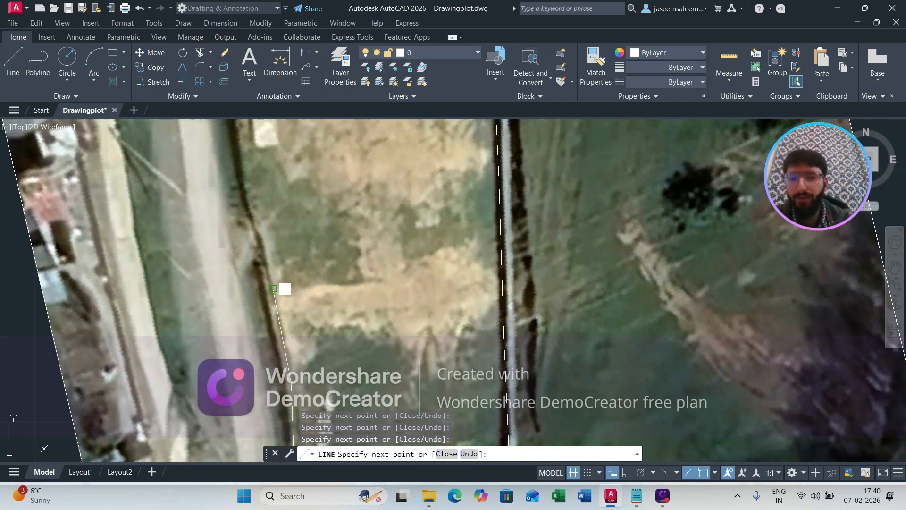
left_click(247, 205)
- Continue the line up the dark roadside strip with two more segments, ending a short way below the P1 pin
middle_click_drag(247, 206, 290, 329)
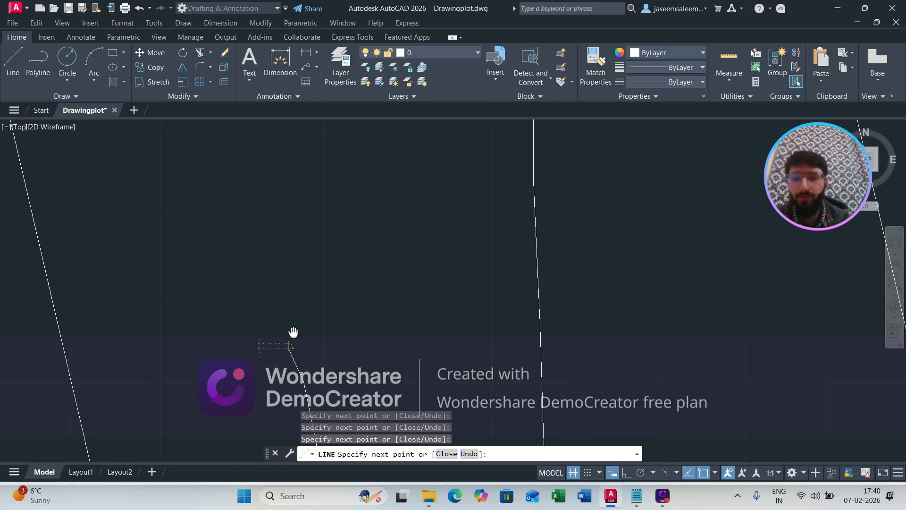
middle_click_drag(277, 251, 309, 385)
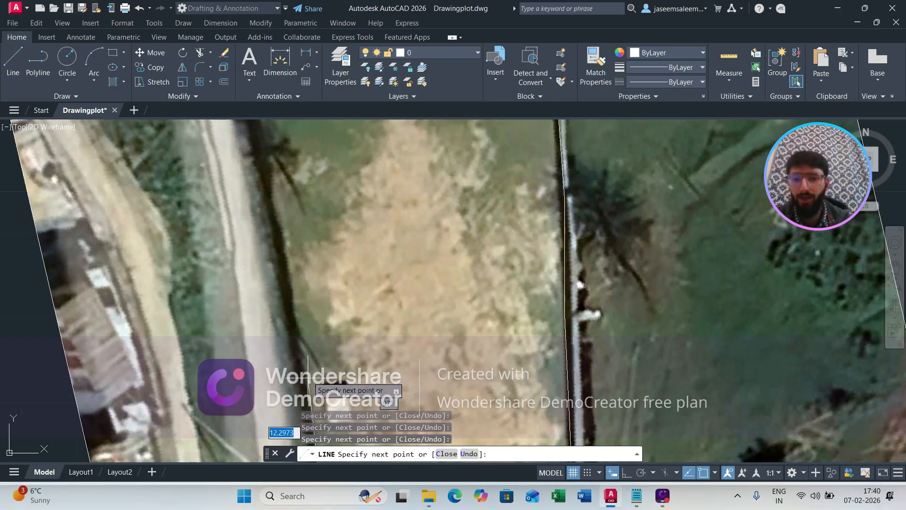
left_click(285, 230)
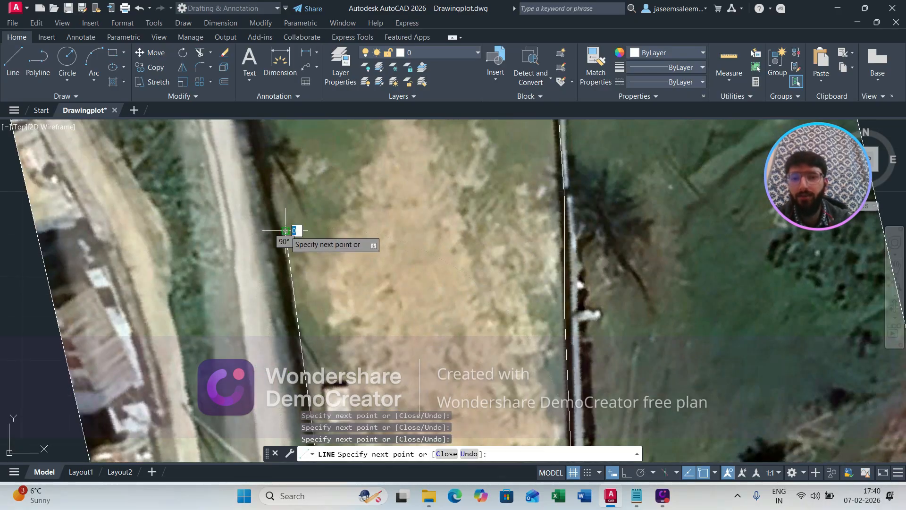
middle_click_drag(283, 198, 303, 293)
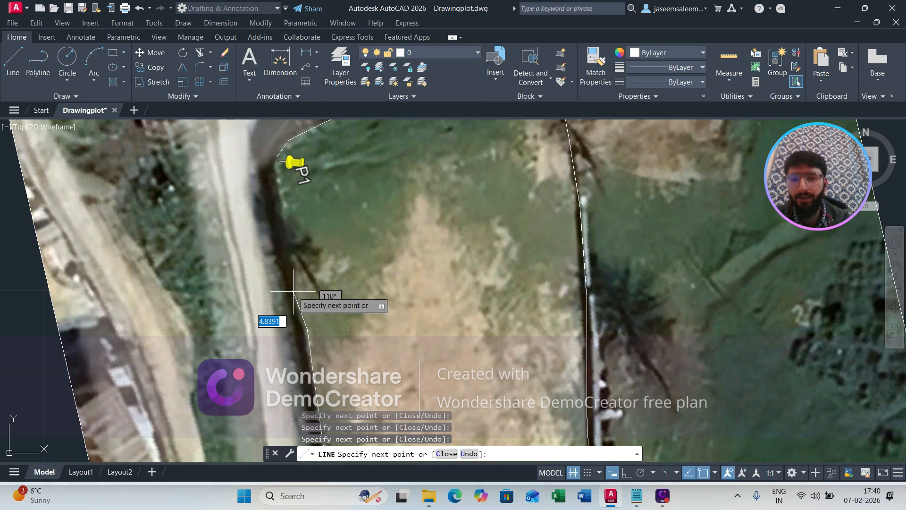
left_click(295, 293)
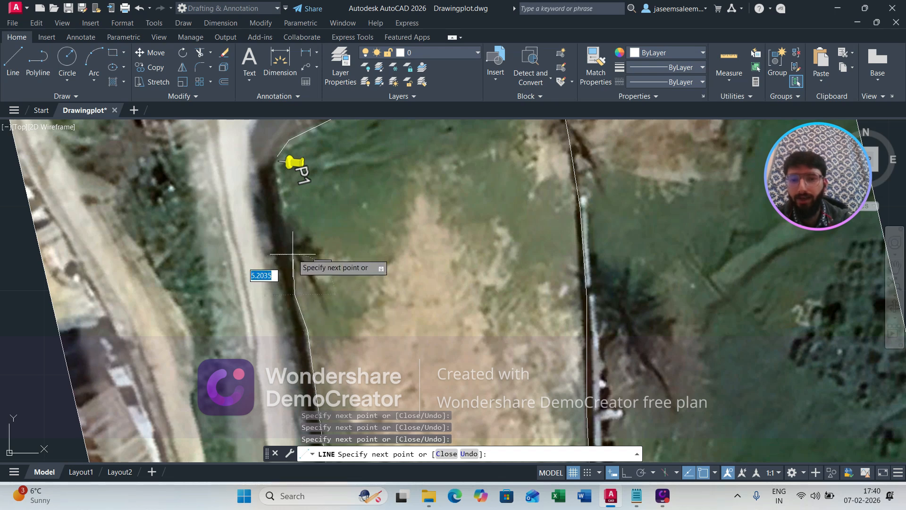
- Close the boundary outline at the P1 corner with two final segments and end the Line command
left_click(284, 217)
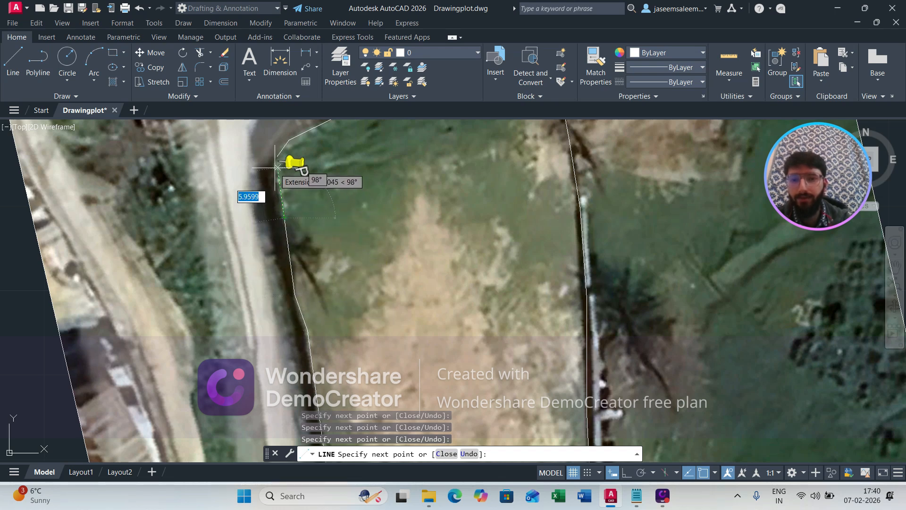
scroll(276, 163, "up", 4)
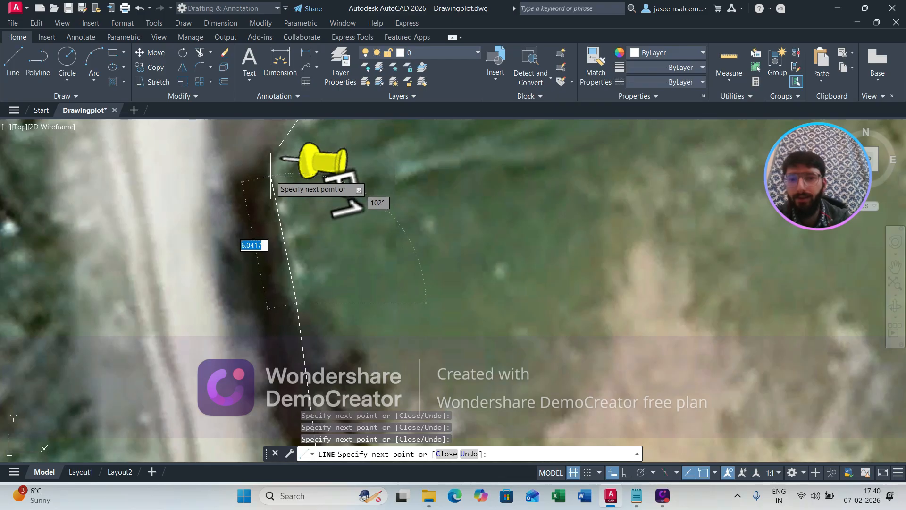
left_click(273, 164)
scroll(262, 203, "down", 5)
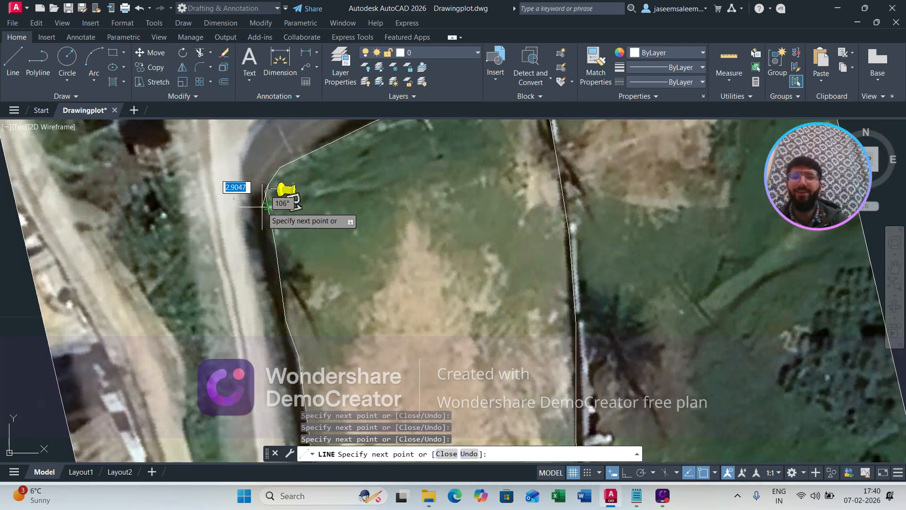
key("Escape")
- Delete the satellite image, keeping only the traced plot outline
left_click(463, 255)
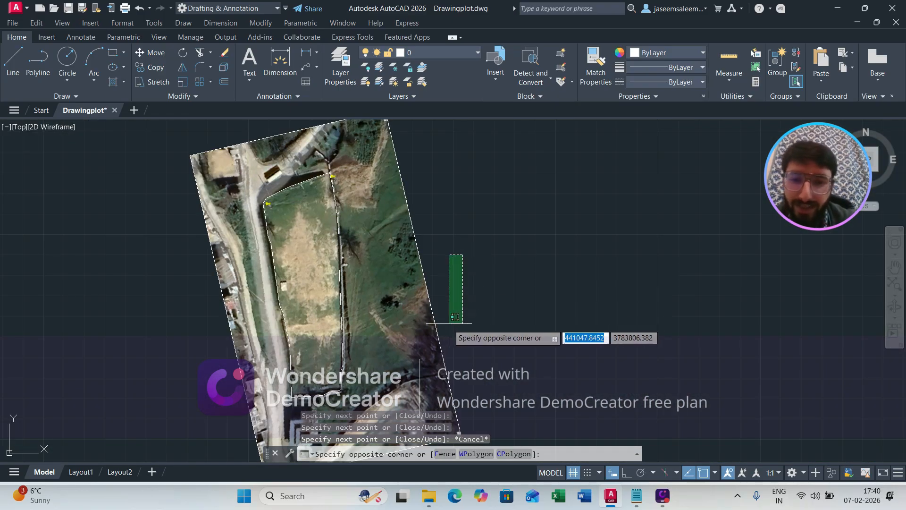
left_click(427, 326)
key("Delete")
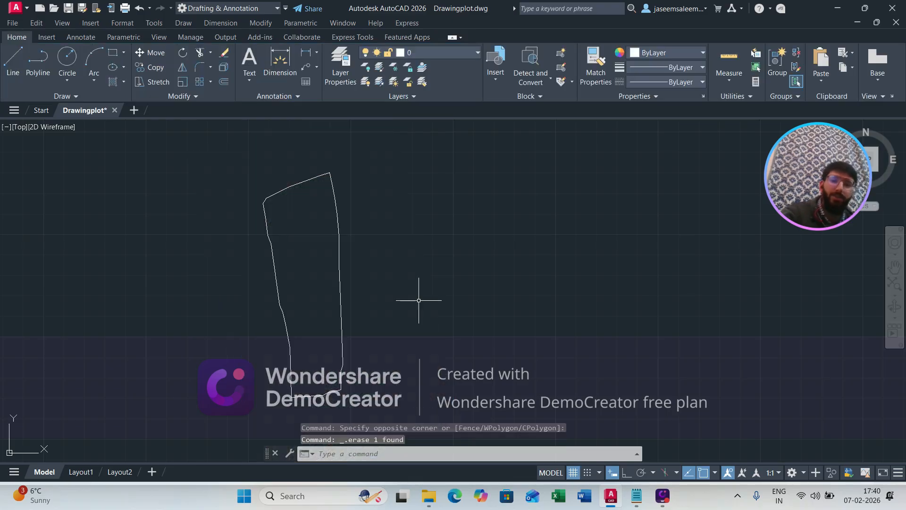
middle_click_drag(378, 336, 457, 298)
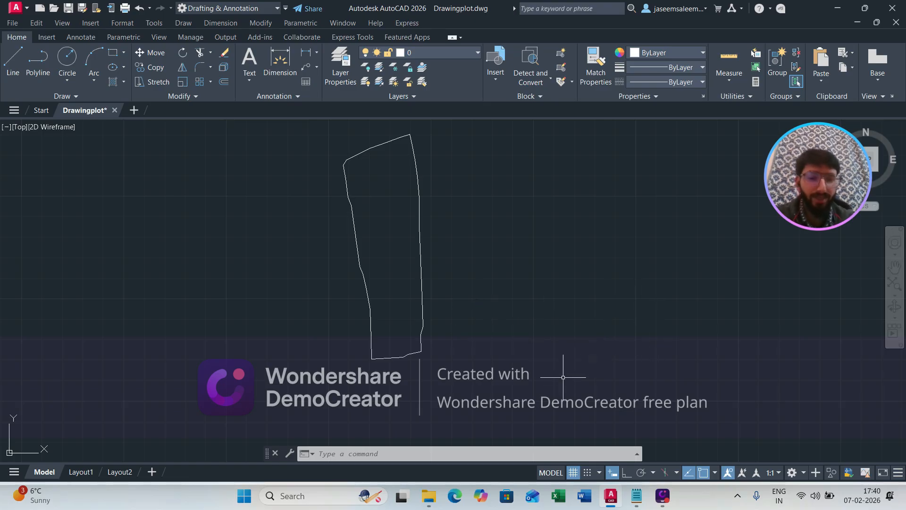
- Find Google Earth Pro in the Windows search and launch it
left_click(317, 500)
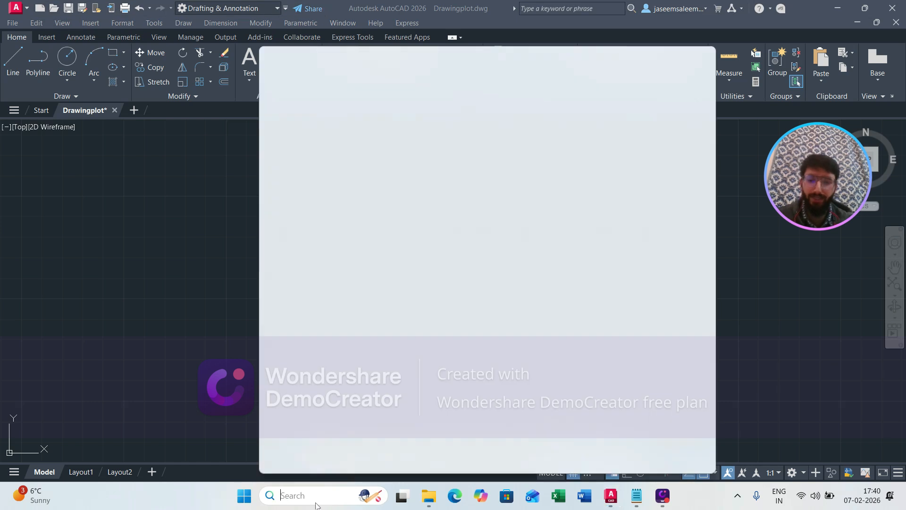
type("G")
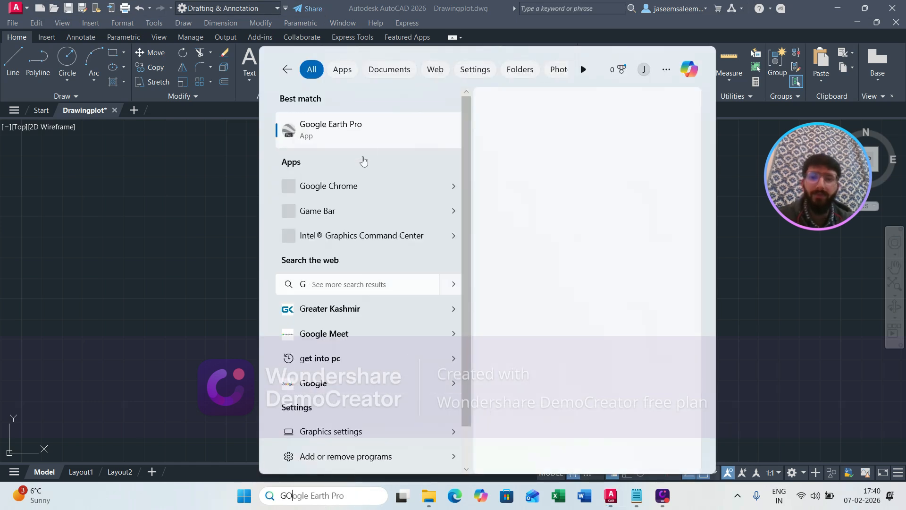
type("O")
left_click(390, 141)
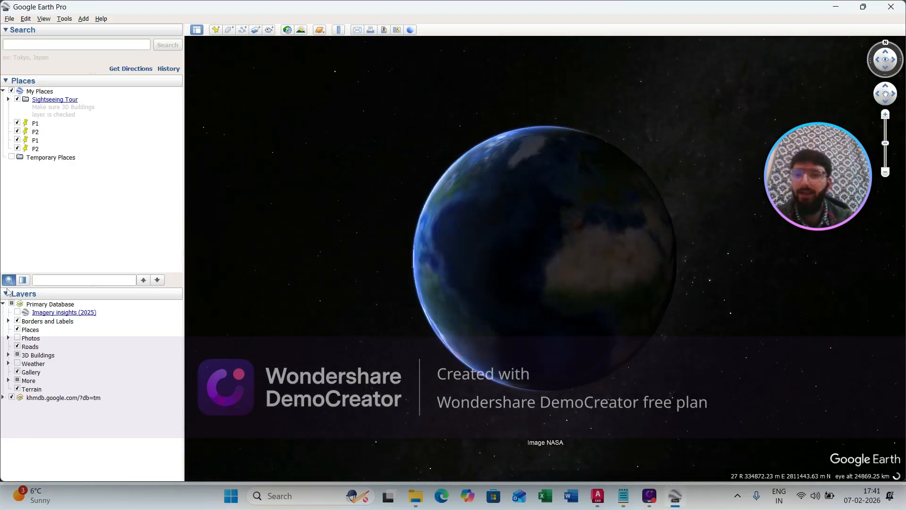
- Fly to the first P1 placemark in My Places and bring the plot beside P1 and P2 into view
left_click(53, 123)
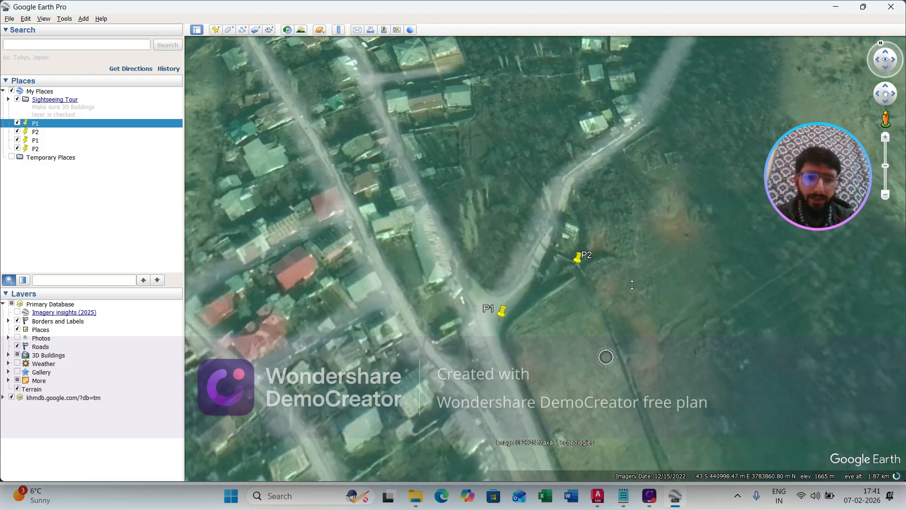
scroll(588, 361, "down", 3)
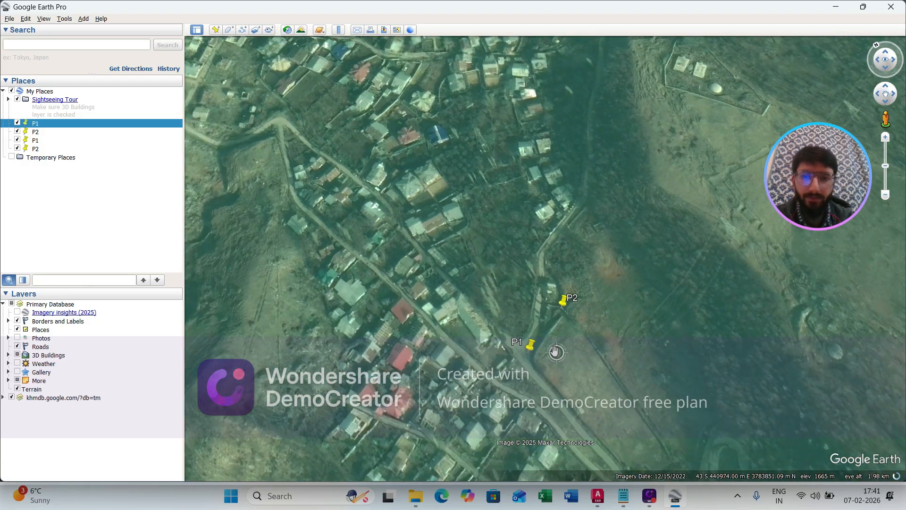
scroll(542, 355, "up", 3)
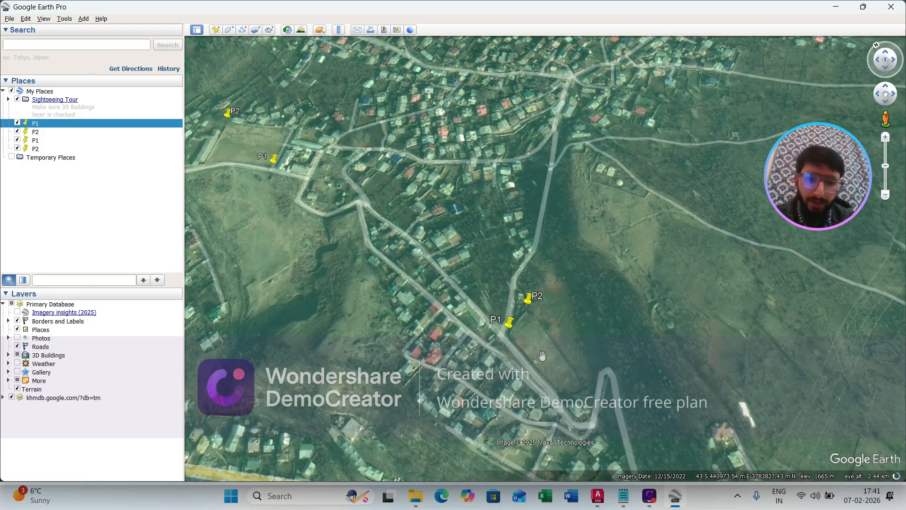
mouse_move(542, 349)
middle_mouse_down()
mouse_move(556, 384)
mouse_move(530, 313)
mouse_move(573, 309)
mouse_move(568, 240)
middle_mouse_up()
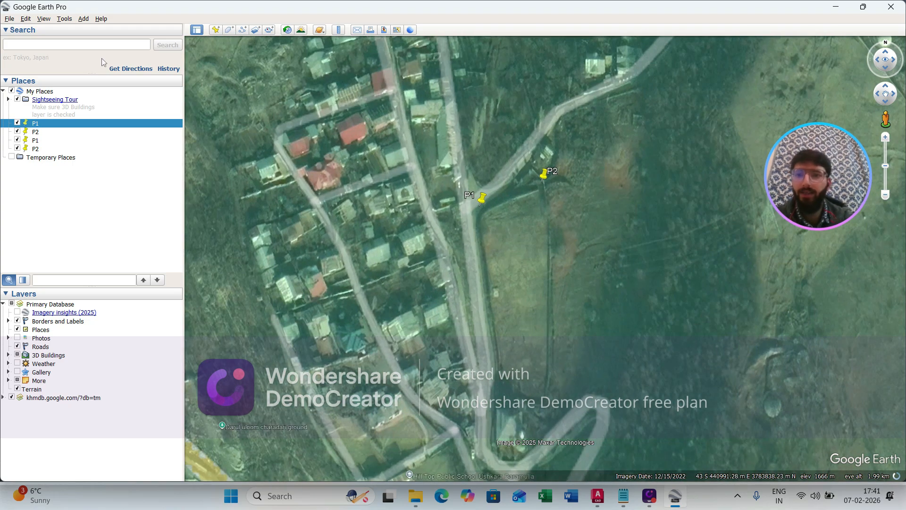
- Search for the place Ushkara, Baramulla and fly to it
left_click(103, 44)
type("U")
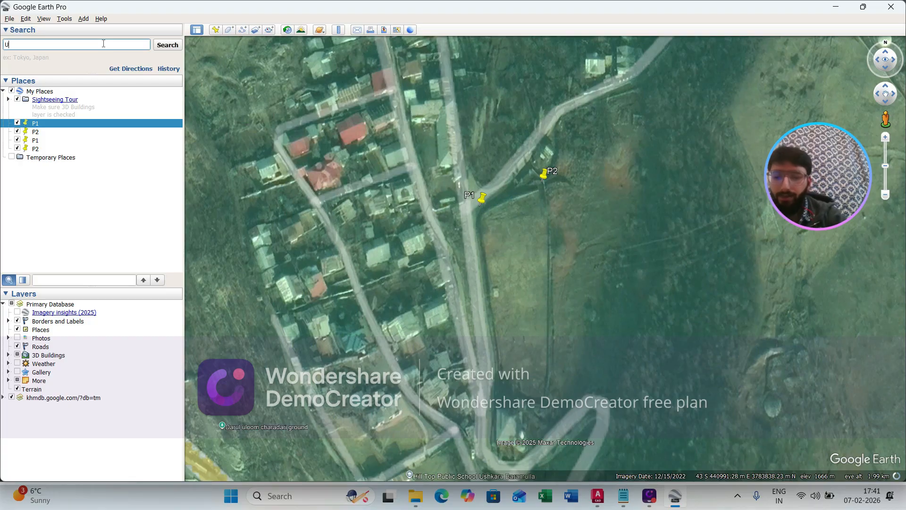
type("SG")
key("BackSpace")
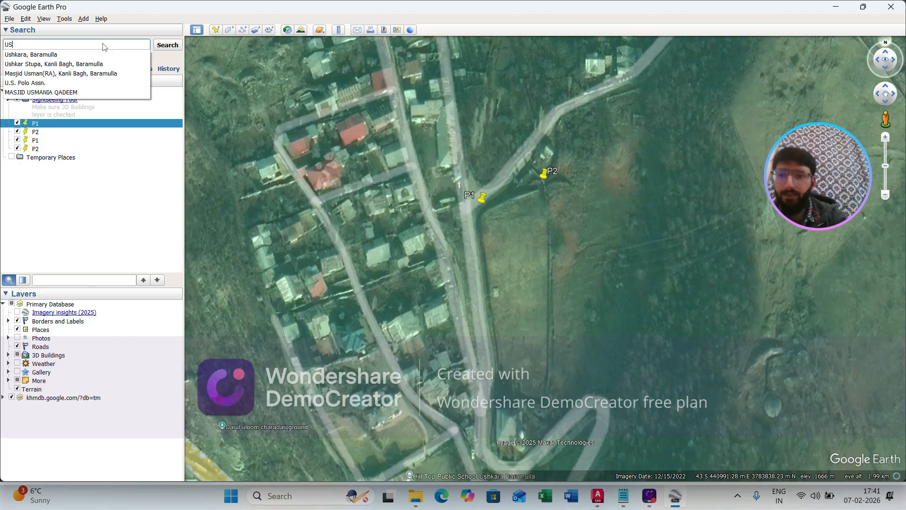
left_click(96, 55)
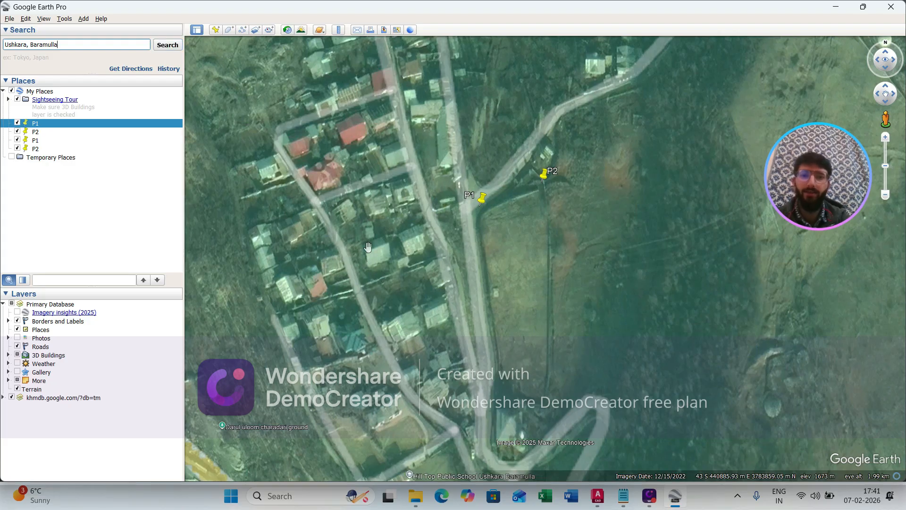
key("Return")
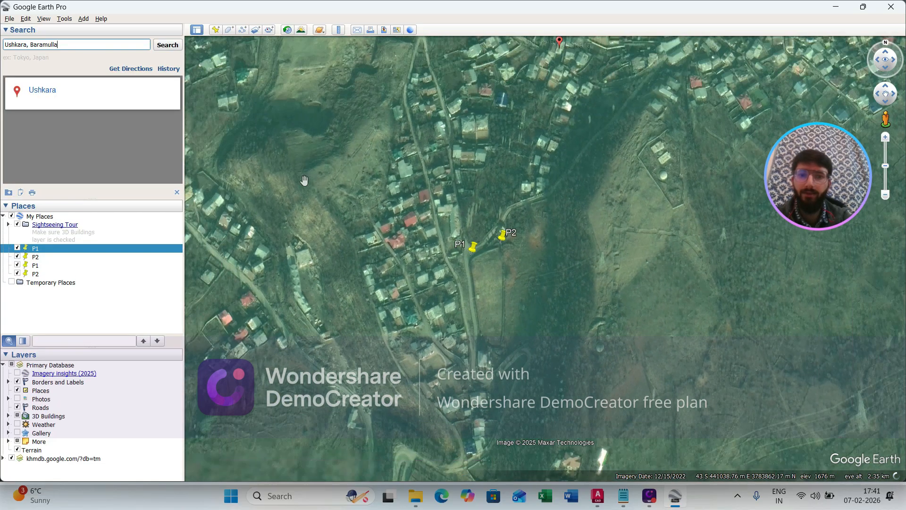
left_click(162, 46)
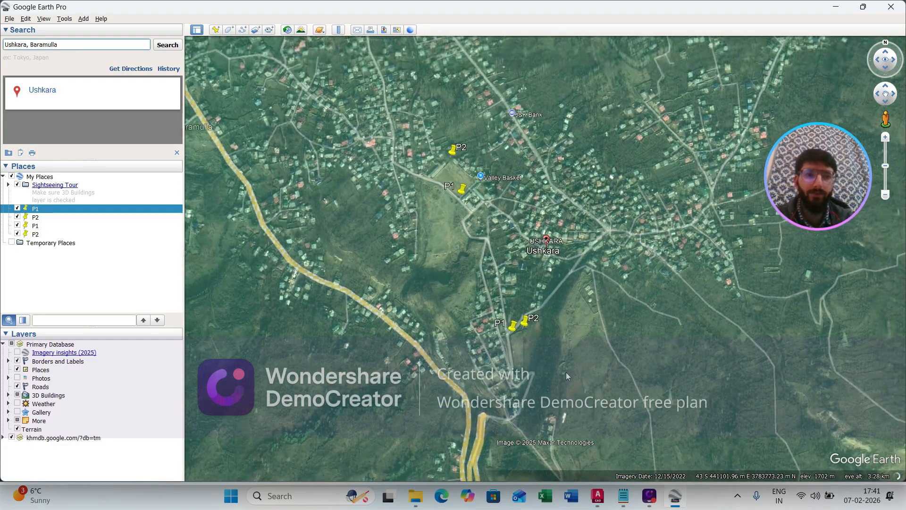
- Examine the plot below the P1 and P2 pins up close, including its walls and roadside edge
scroll(559, 356, "up", 2)
scroll(559, 356, "up", 4)
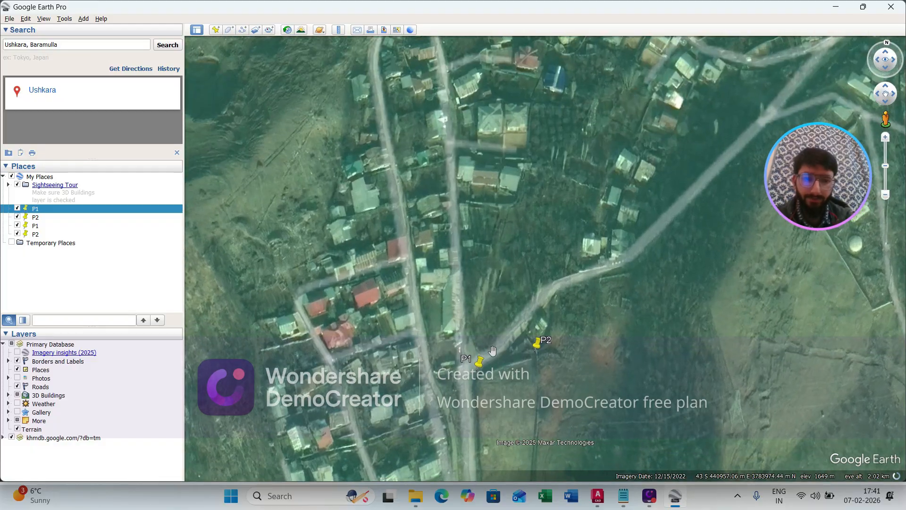
scroll(514, 386, "up", 1)
scroll(515, 386, "up", 3)
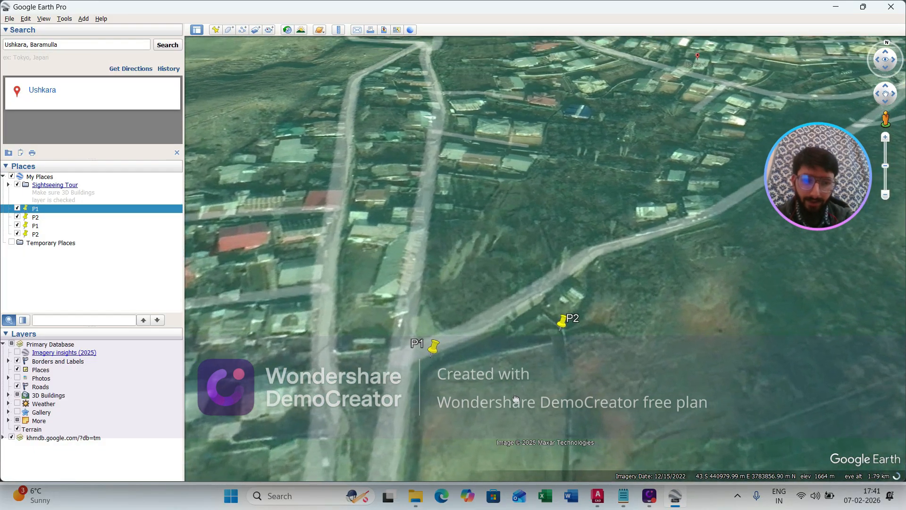
left_click_drag(515, 386, 585, 451)
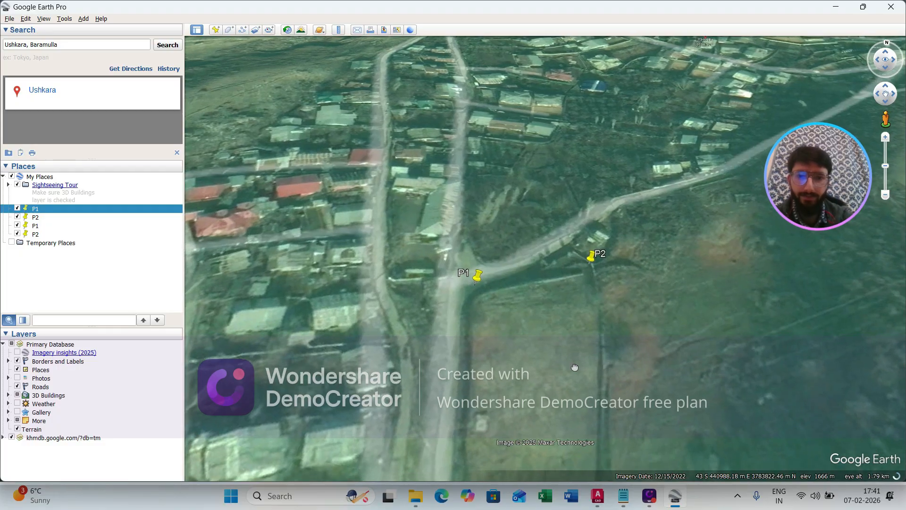
left_click_drag(575, 368, 571, 342)
middle_click_drag(573, 358, 573, 335)
scroll(556, 129, "up", 3)
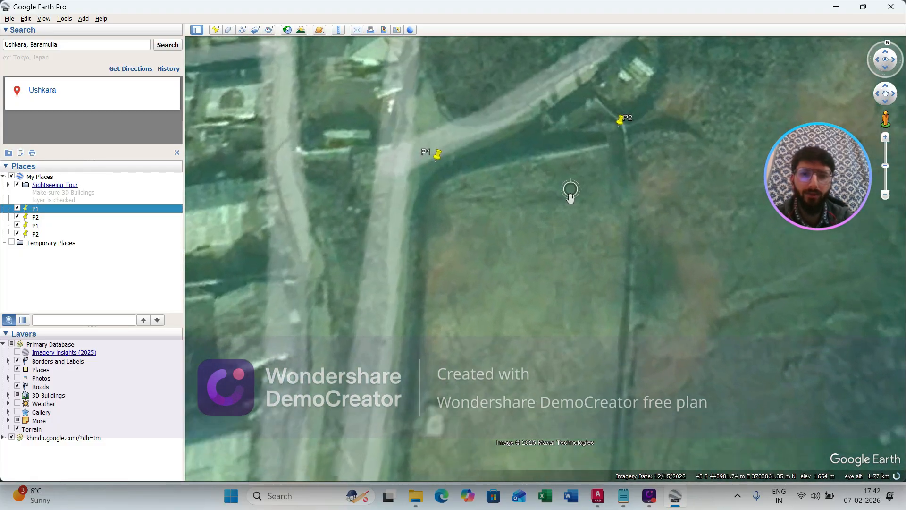
middle_click_drag(574, 217, 575, 104)
scroll(570, 123, "down", 2)
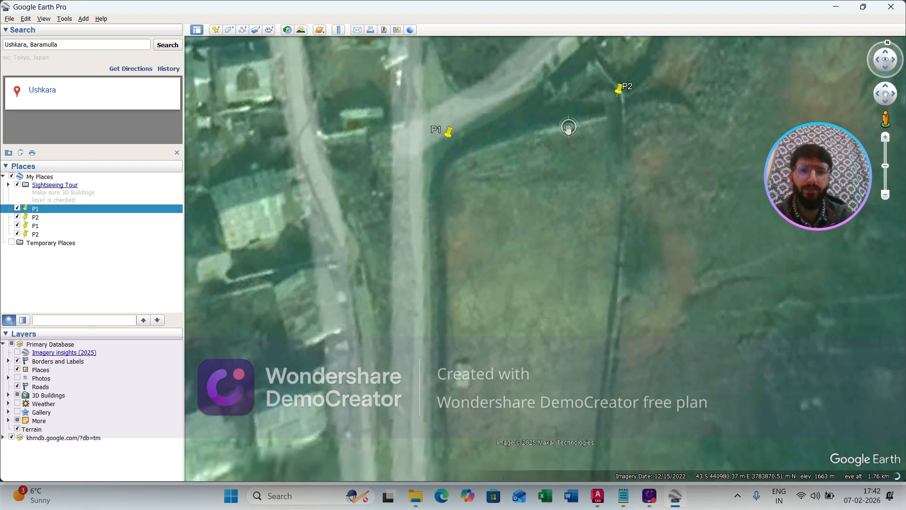
scroll(573, 213, "down", 2)
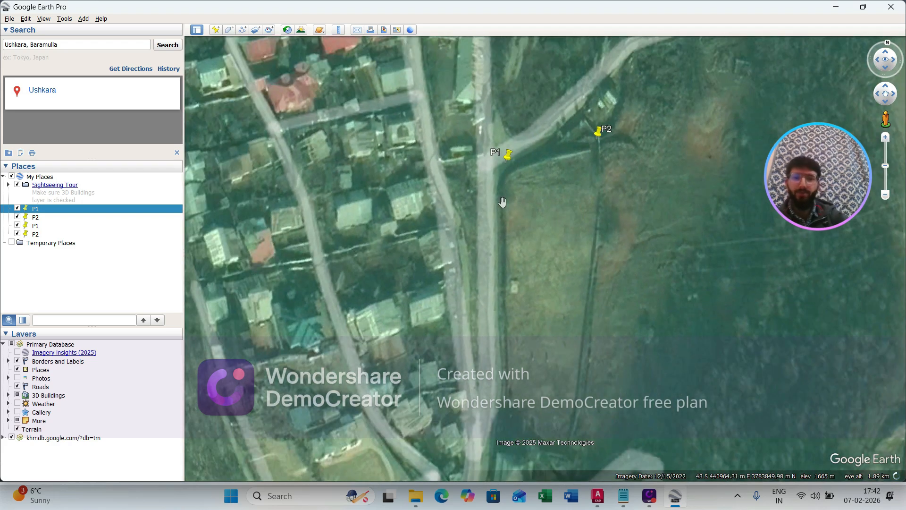
- Measure the straight distance from the P1 pin to the P2 pin in meters with the Ruler's line measurement
middle_click_drag(540, 338, 551, 221)
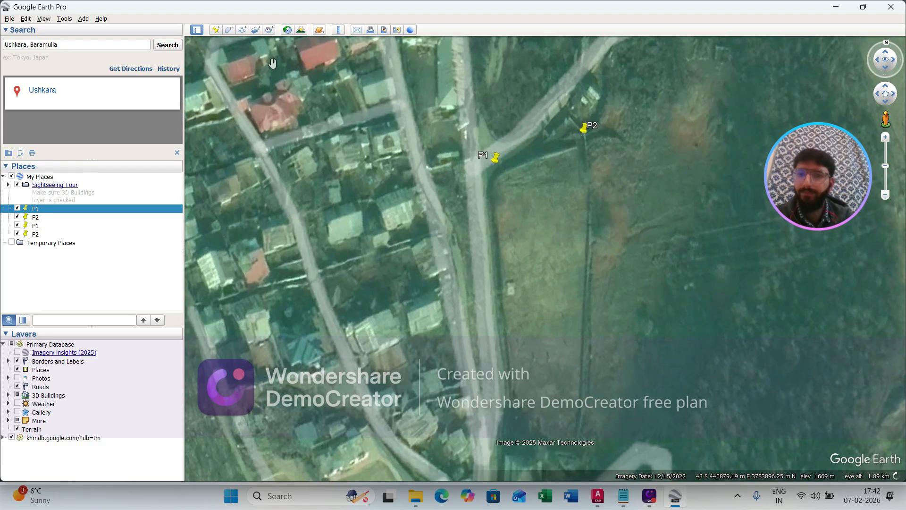
left_click(338, 31)
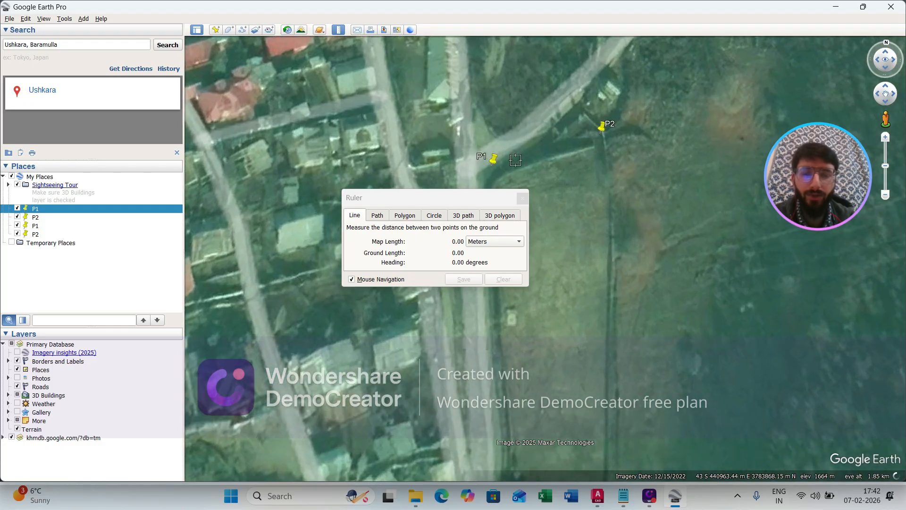
scroll(515, 160, "up", 4)
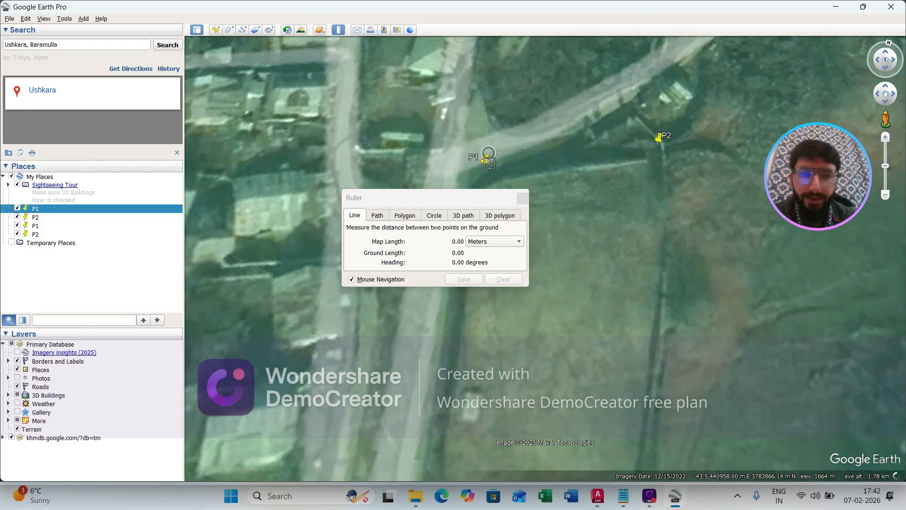
scroll(489, 163, "up", 2)
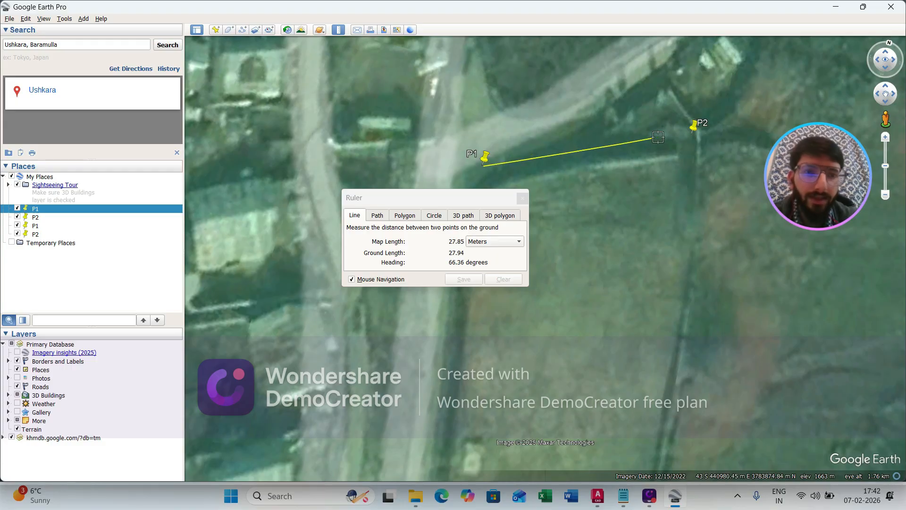
scroll(684, 134, "up", 4)
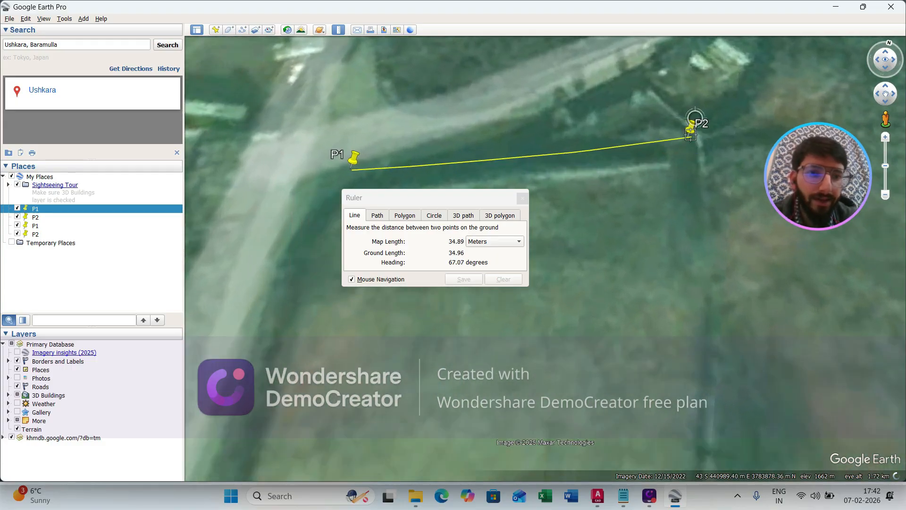
scroll(686, 142, "up", 5)
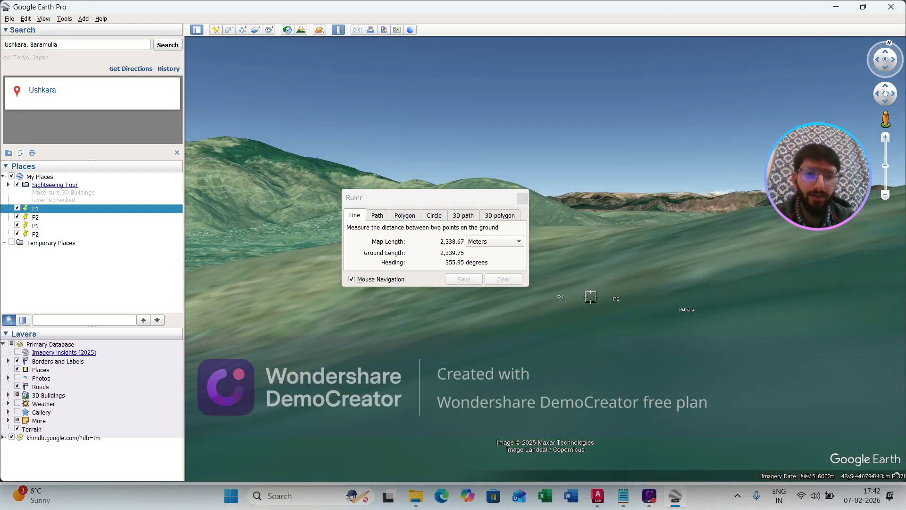
middle_click_drag(591, 254, 592, 143)
scroll(623, 278, "up", 3)
scroll(616, 299, "down", 2)
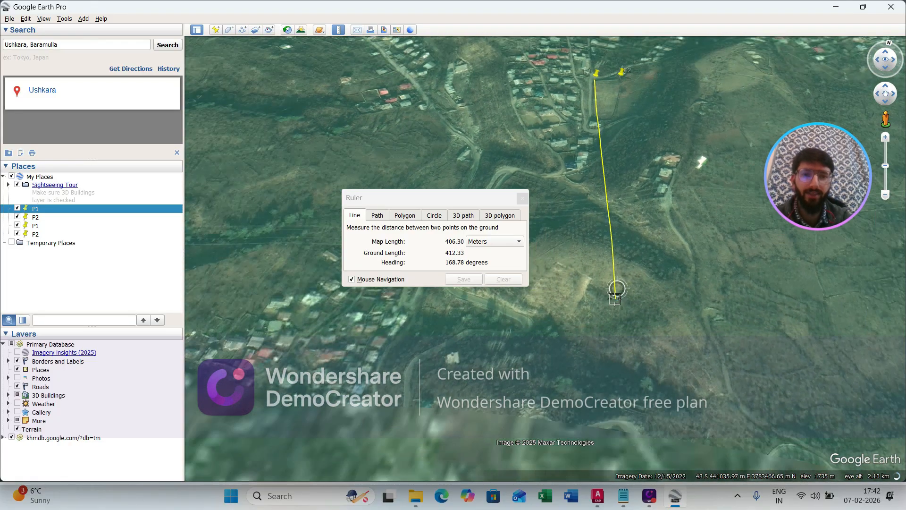
scroll(620, 107, "up", 3)
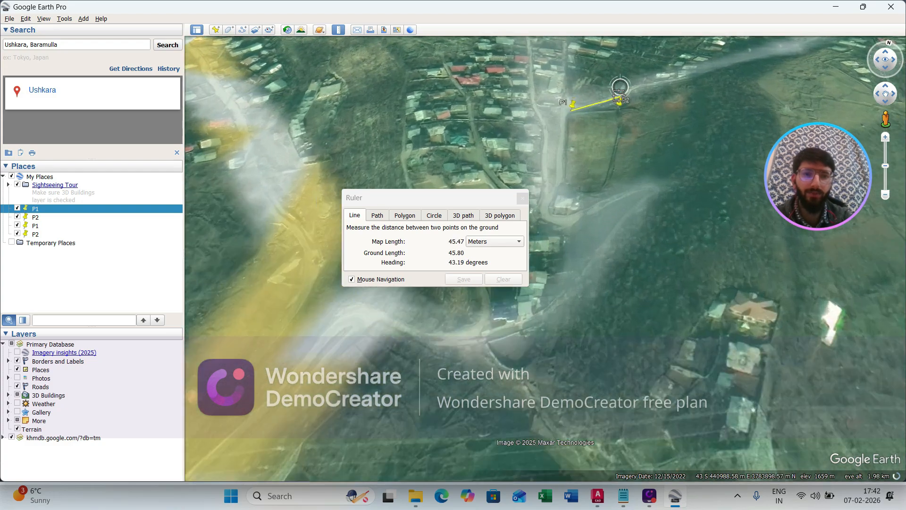
scroll(603, 100, "up", 2)
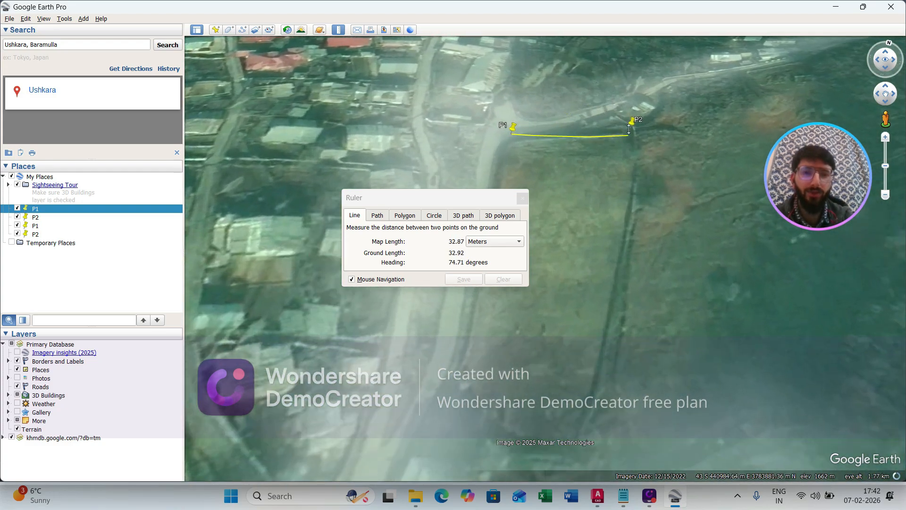
scroll(613, 124, "up", 2)
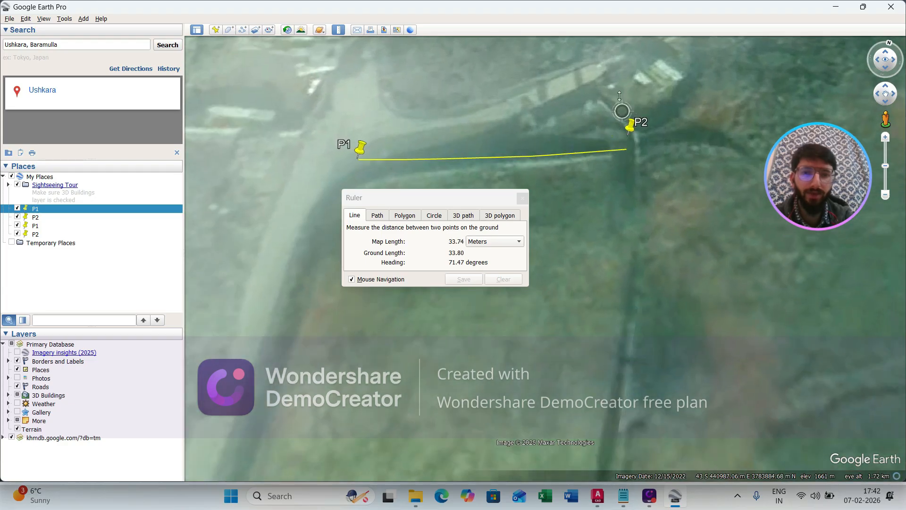
scroll(618, 115, "up", 2)
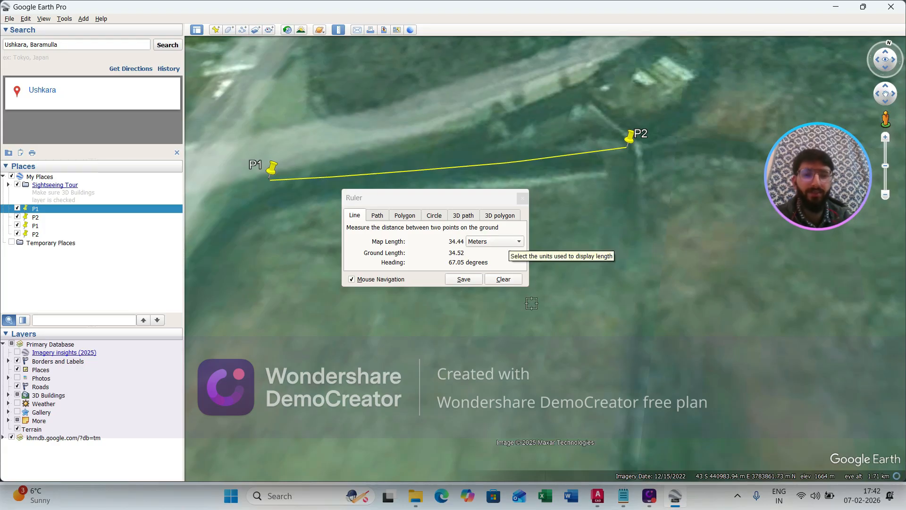
- Compare the measured P1–P2 edge with the traced plot boundary, ending in AutoCAD
left_click(601, 501)
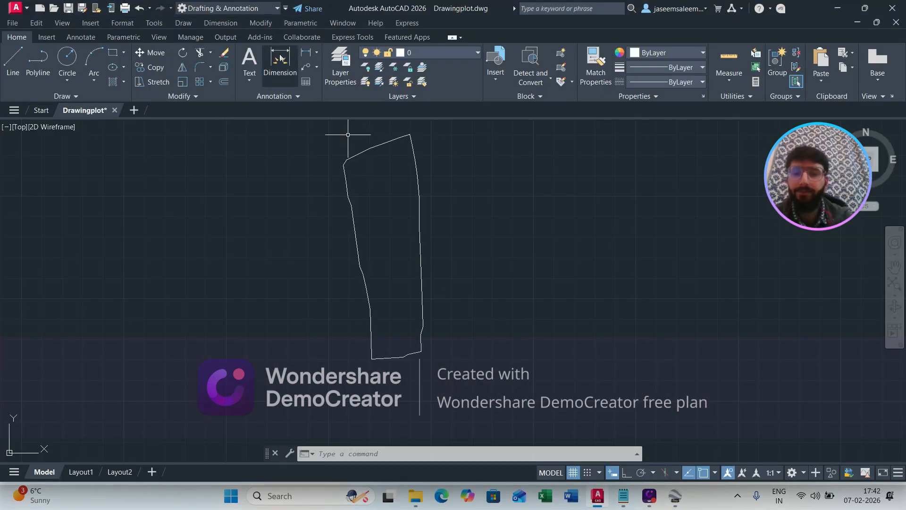
left_click(681, 499)
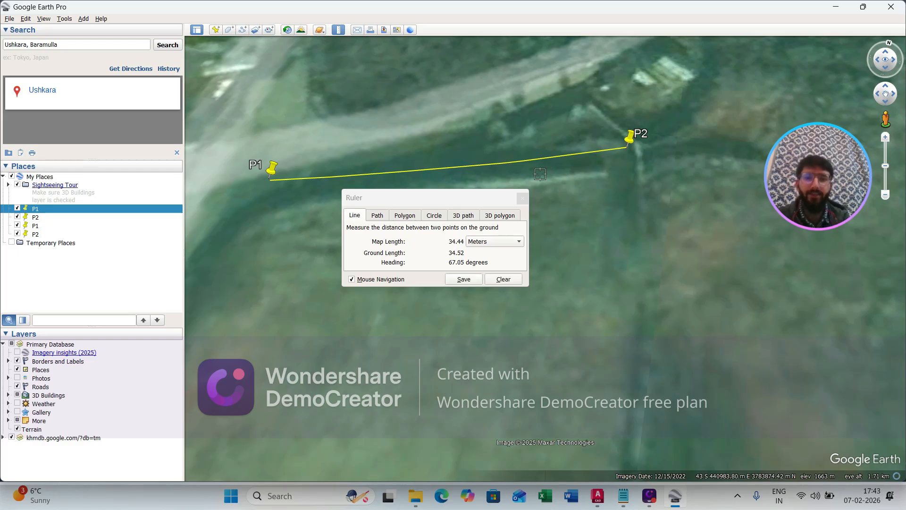
scroll(539, 174, "down", 2)
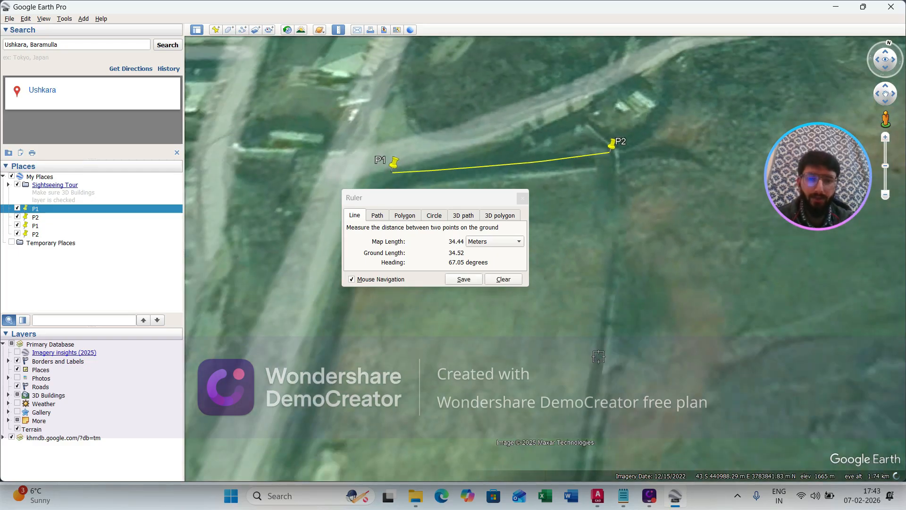
left_click(588, 463)
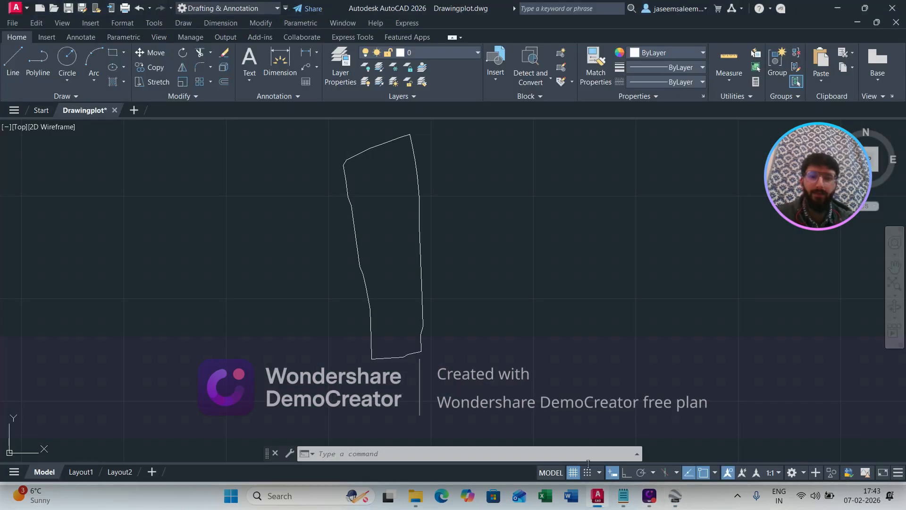
scroll(365, 128, "up", 4)
left_click(280, 61)
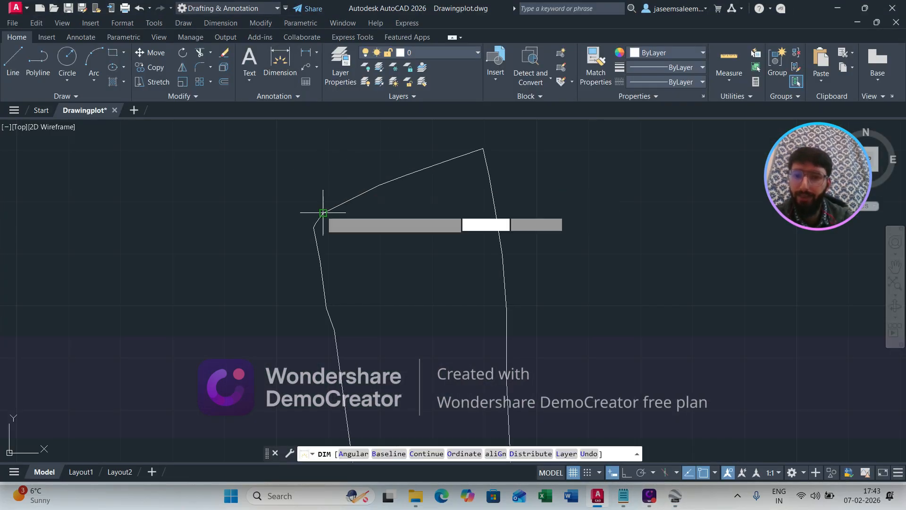
scroll(309, 224, "up", 4)
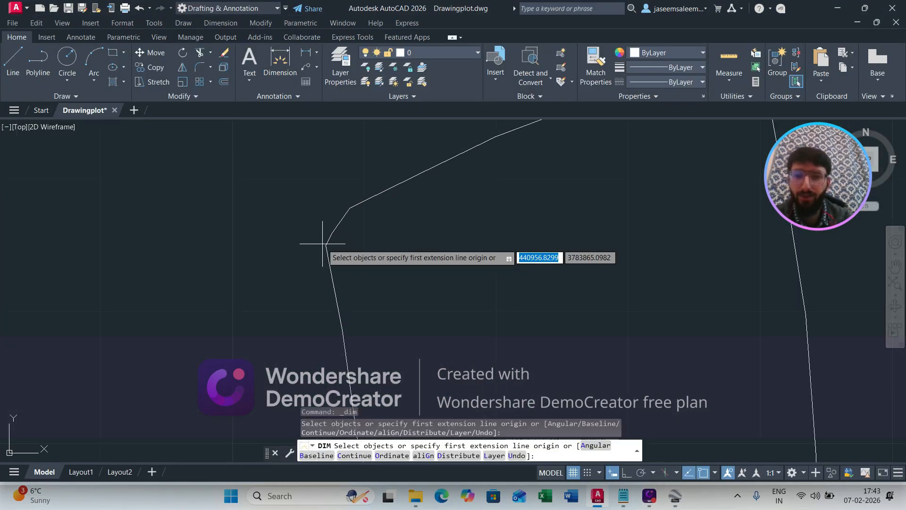
left_click(325, 246)
scroll(329, 232, "down", 3)
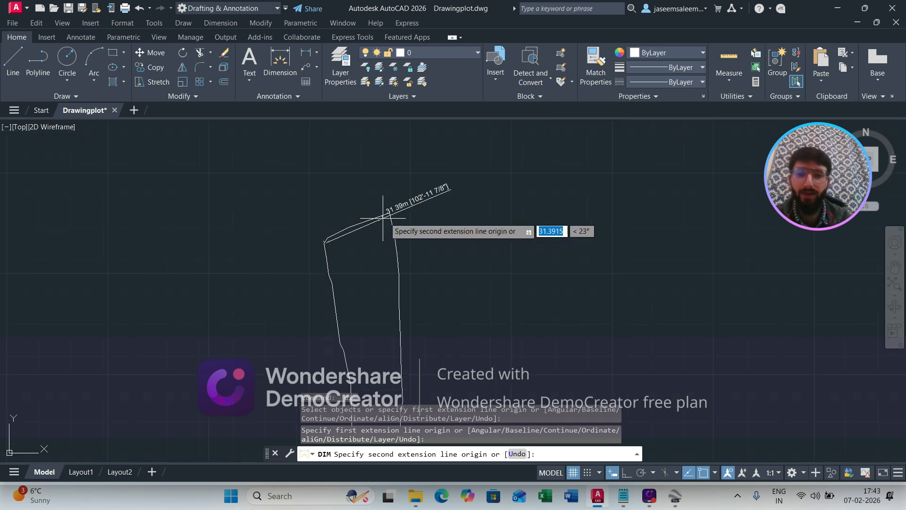
scroll(384, 217, "up", 5)
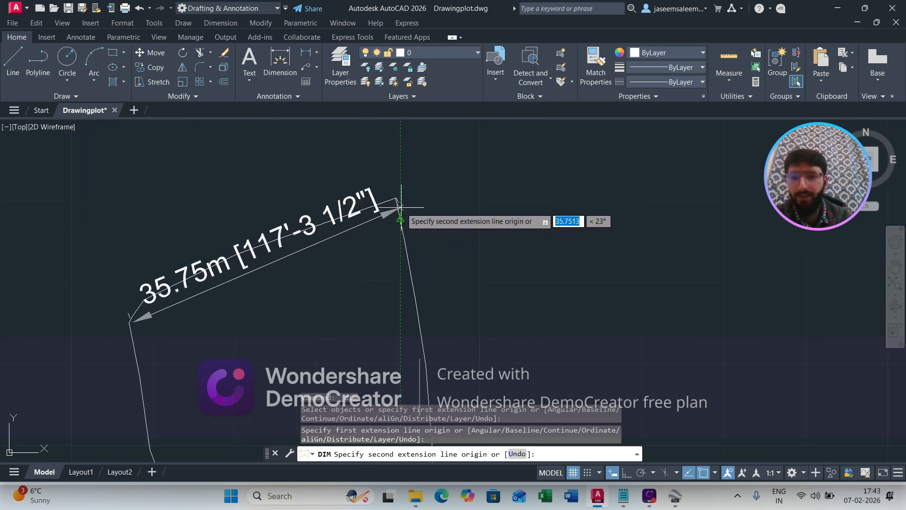
key("Escape")
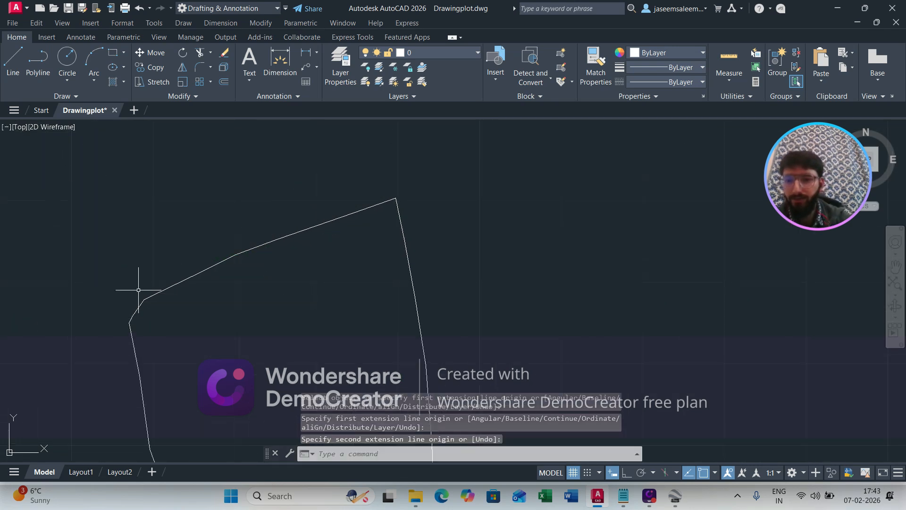
left_click(280, 61)
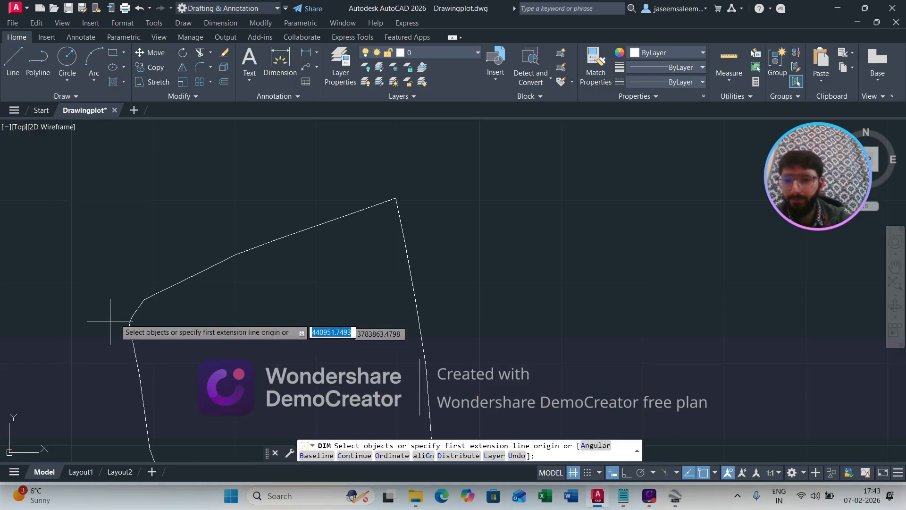
left_click(142, 299)
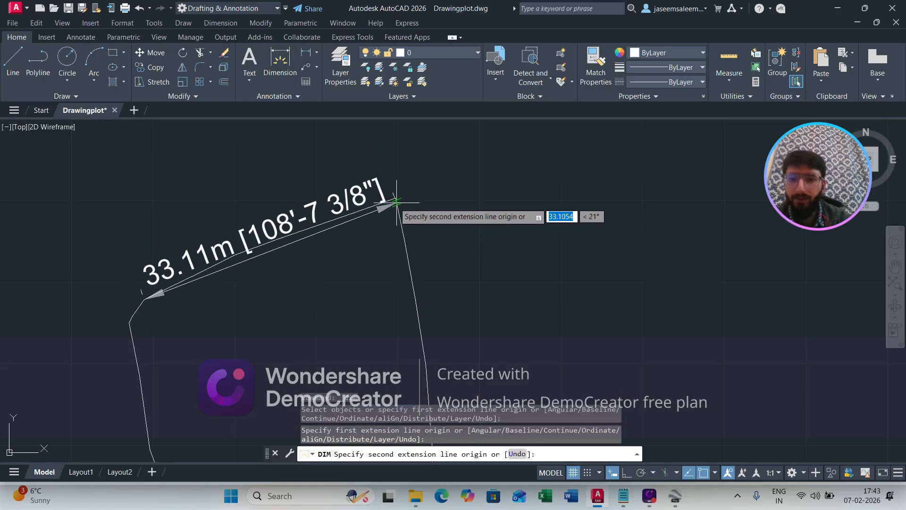
scroll(395, 198, "up", 2)
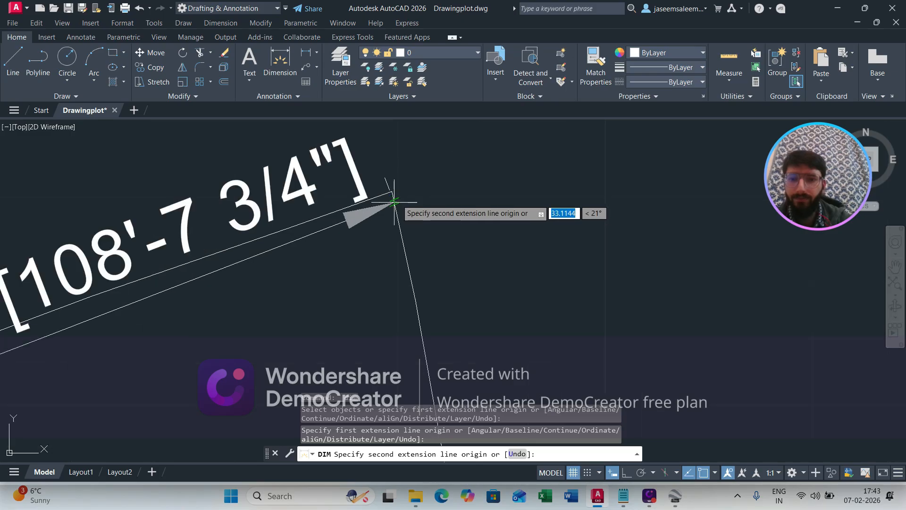
scroll(396, 196, "down", 2)
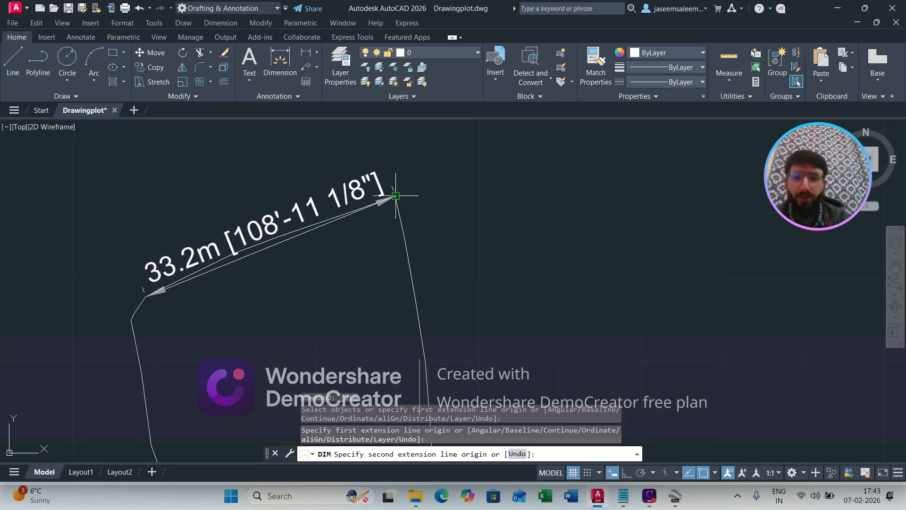
key("Escape")
left_click(293, 72)
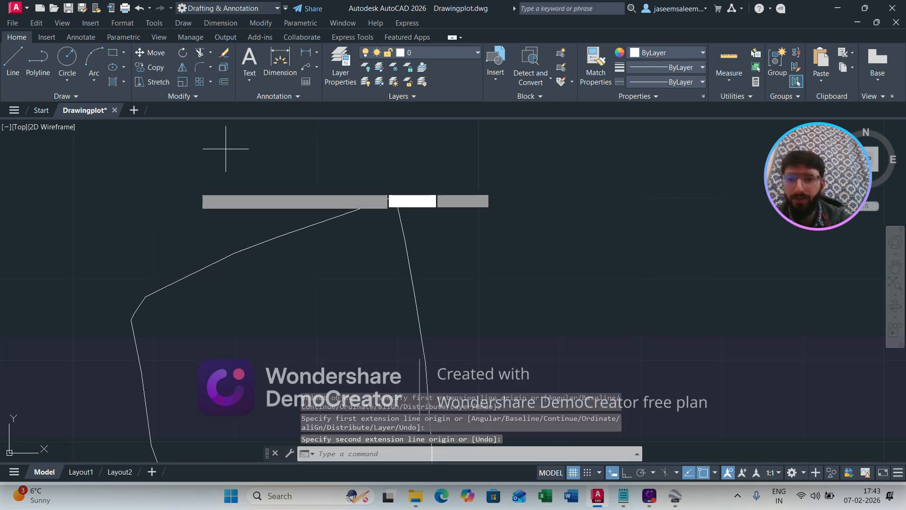
scroll(139, 302, "up", 4)
left_click(139, 305)
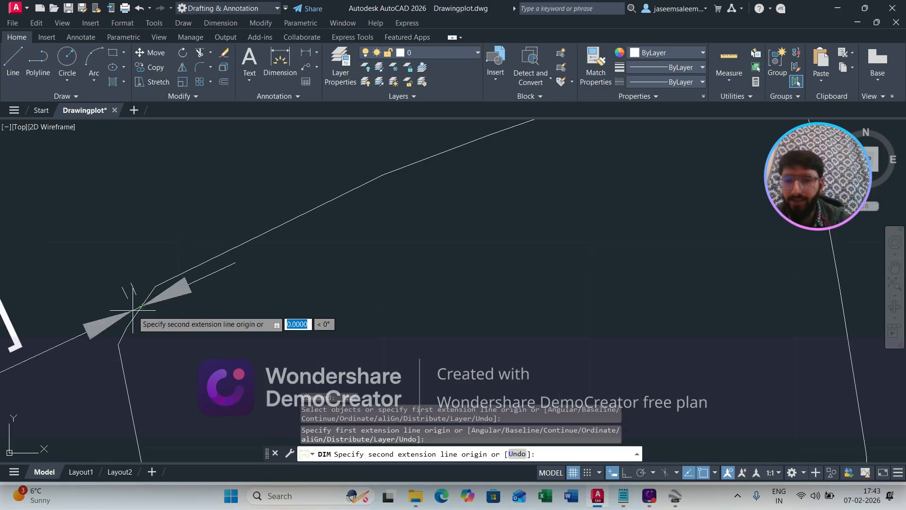
scroll(140, 312, "down", 4)
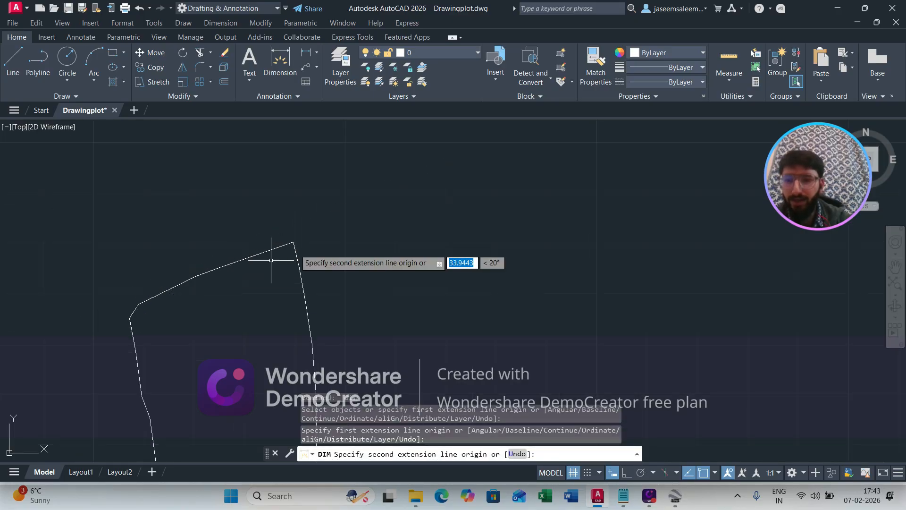
key("Escape")
- Add an aligned dimension between the two end corners of the plot's upper edge, placing the dimension line just above that edge
left_click(283, 66)
scroll(134, 316, "up", 4)
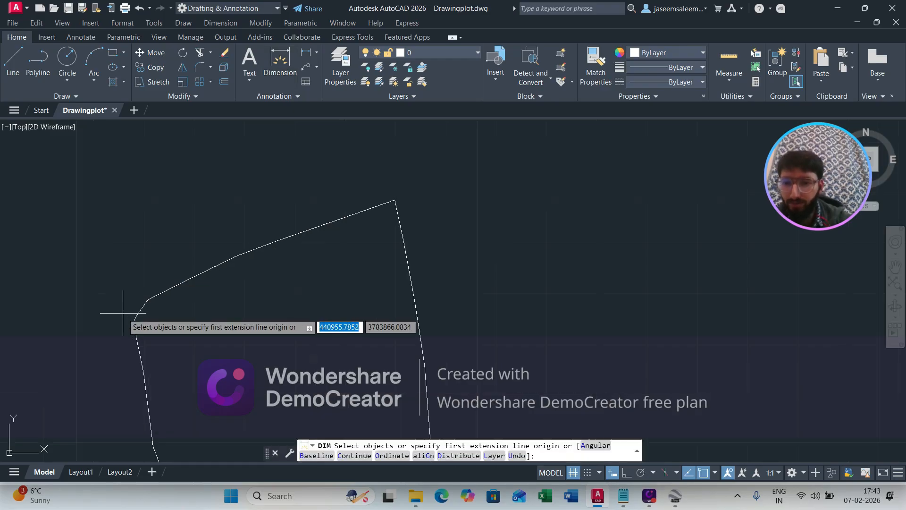
left_click(138, 325)
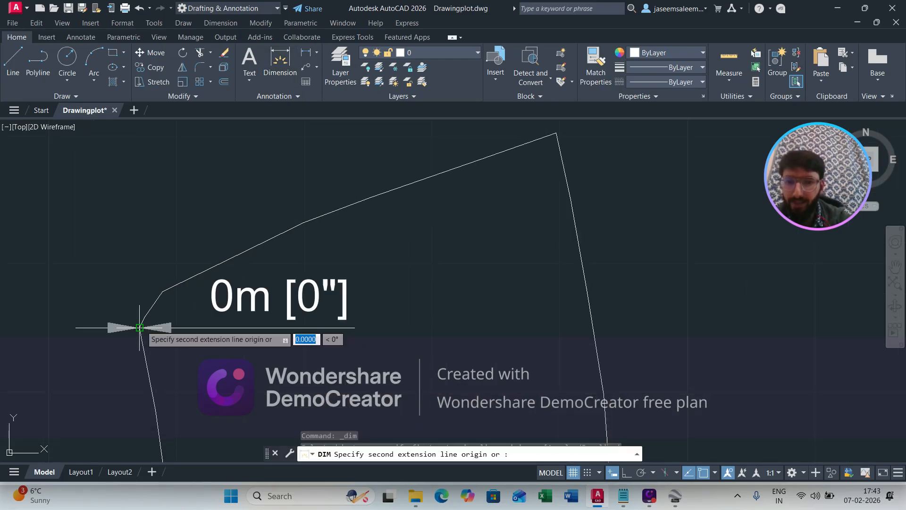
left_click(561, 140)
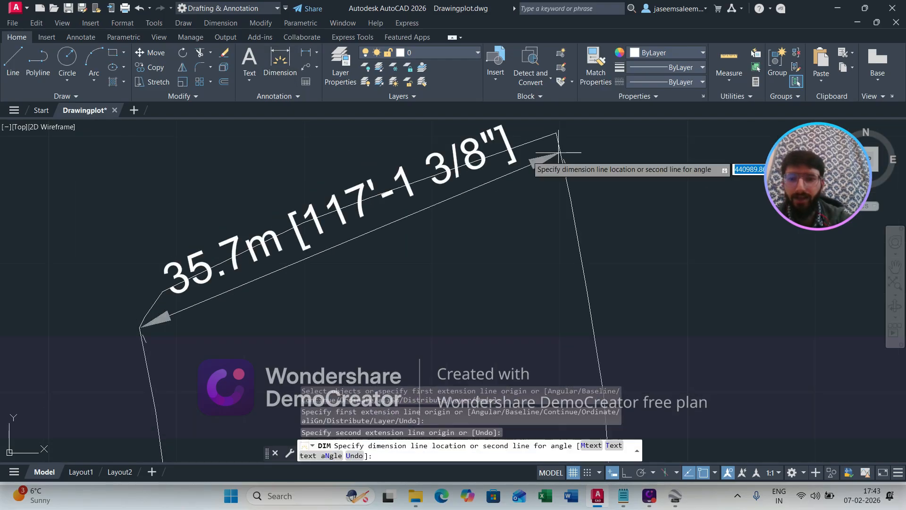
middle_click_drag(400, 158, 415, 194)
left_click(386, 193)
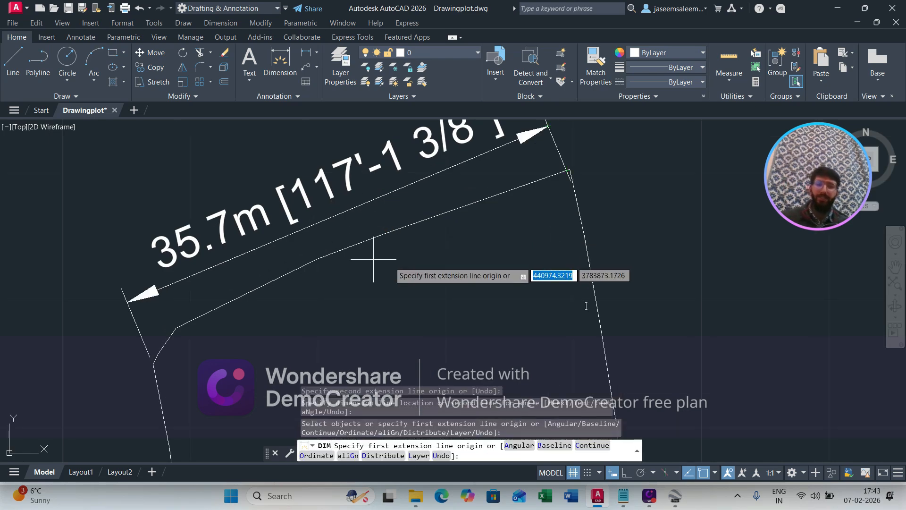
- Switch to Google Earth Pro and compare the ruler's P1–P2 length with the upper-edge dimension in AutoCAD
left_click(675, 497)
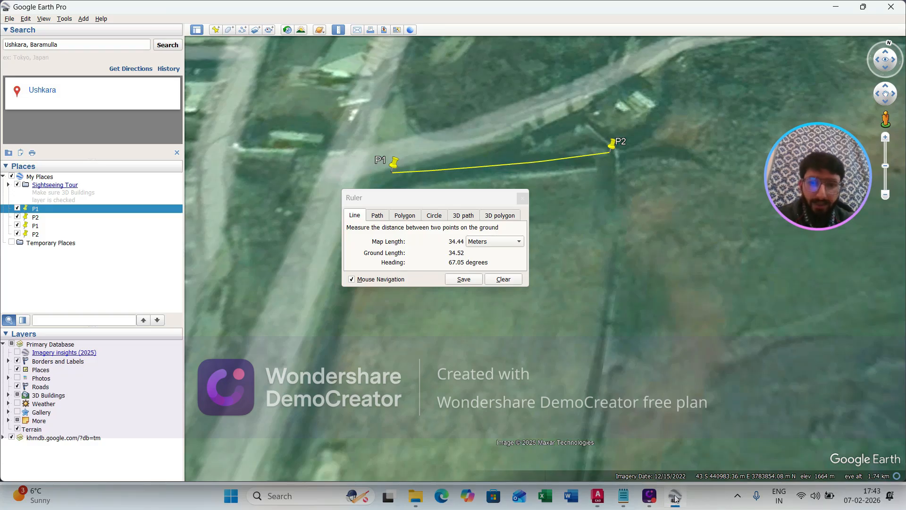
left_click(675, 497)
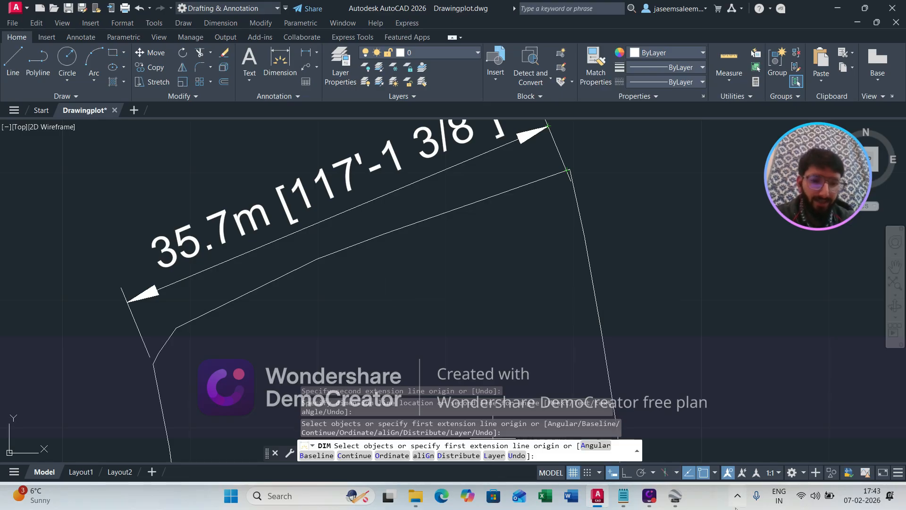
left_click(675, 497)
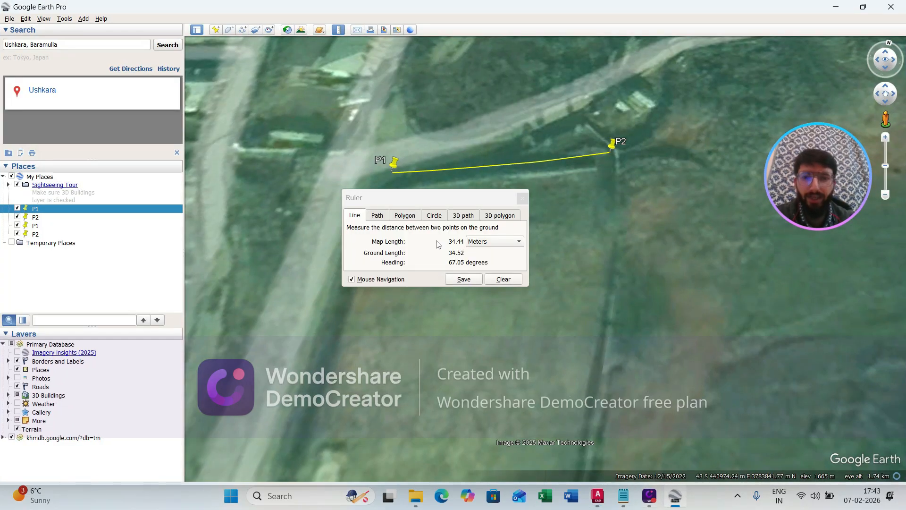
scroll(449, 77, "down", 3)
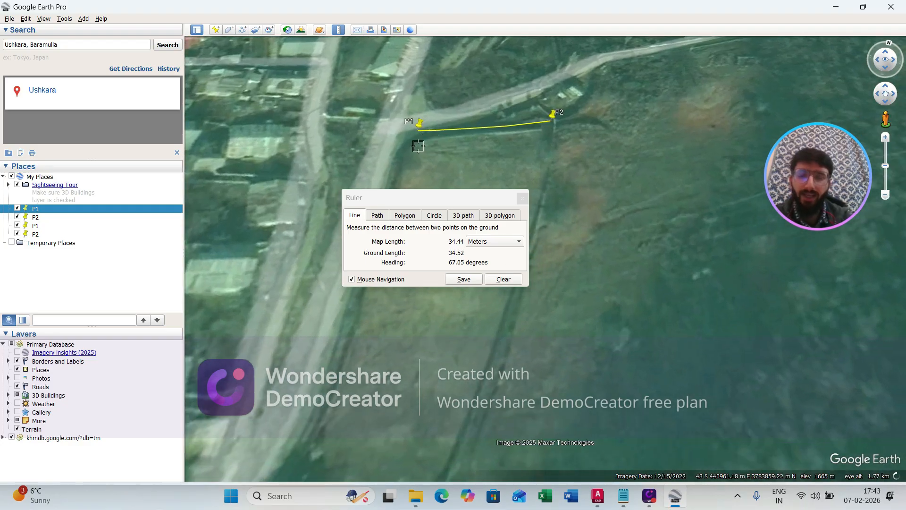
- Compare the ruler's P1–P2 length in Google Earth Pro with the upper-edge dimension, ending in AutoCAD with the dimension command closed
middle_click_drag(542, 123, 544, 77)
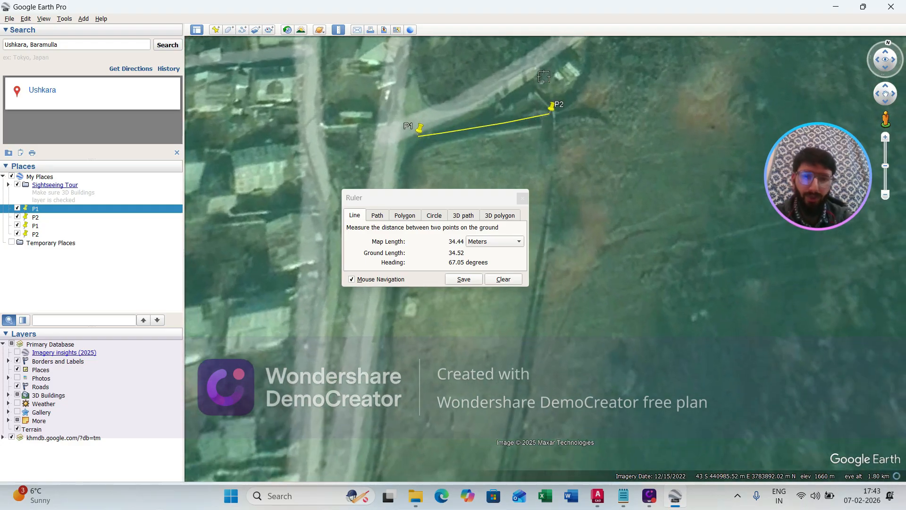
mouse_move(666, 501)
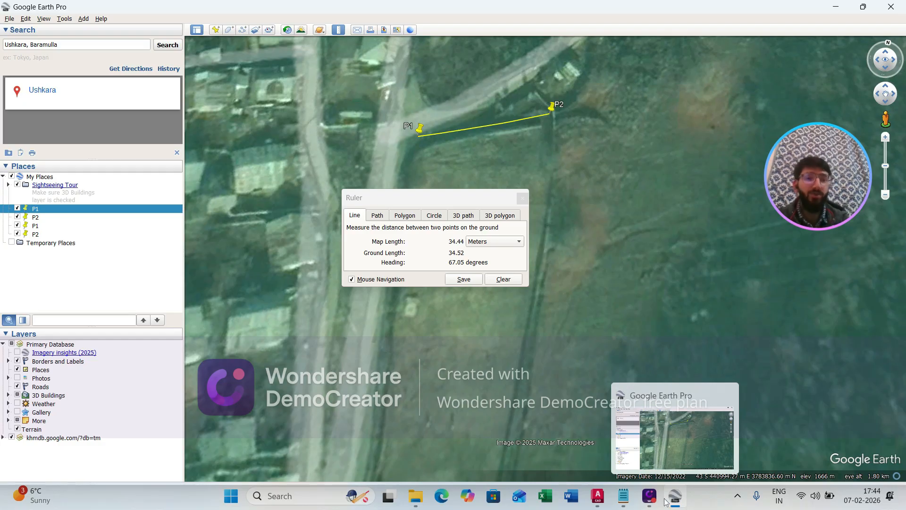
left_click(650, 497)
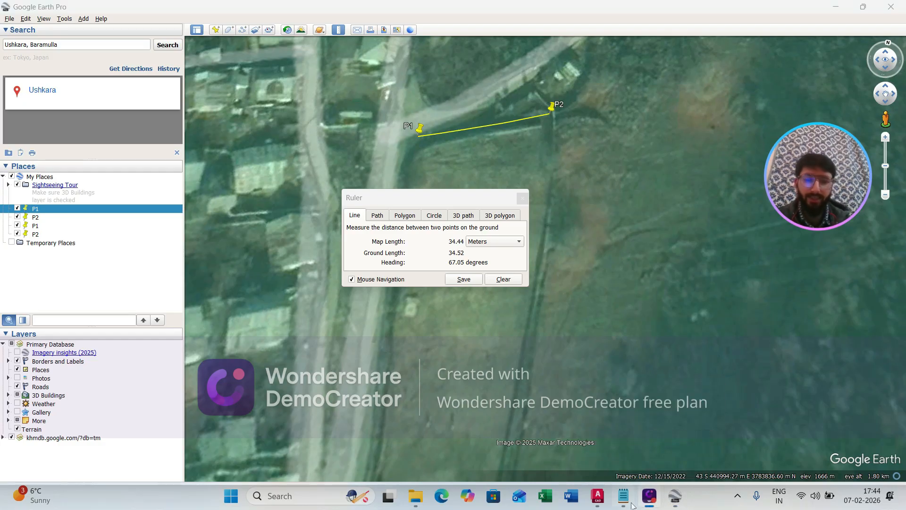
left_click(600, 501)
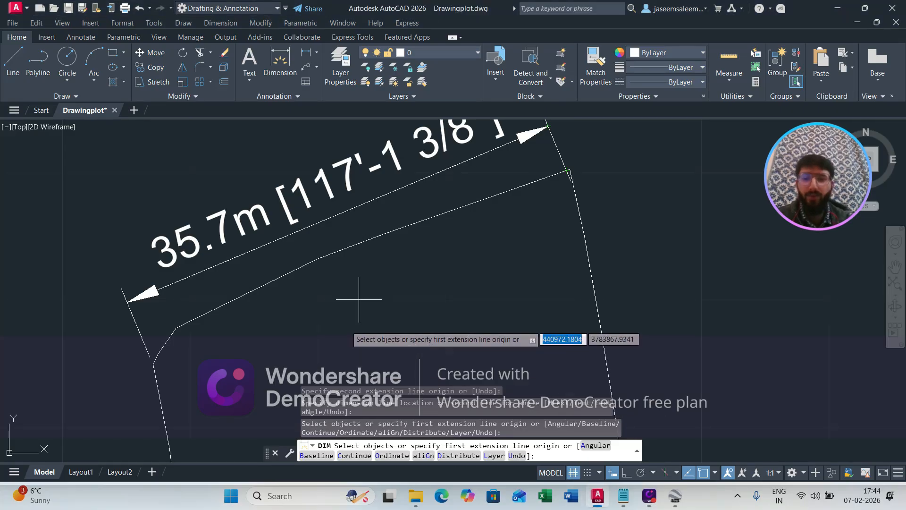
scroll(364, 288, "down", 2)
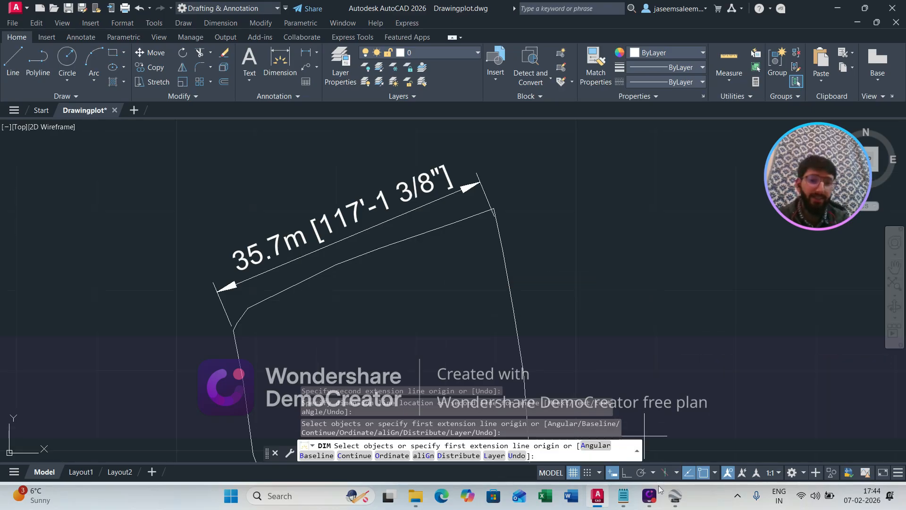
left_click(675, 496)
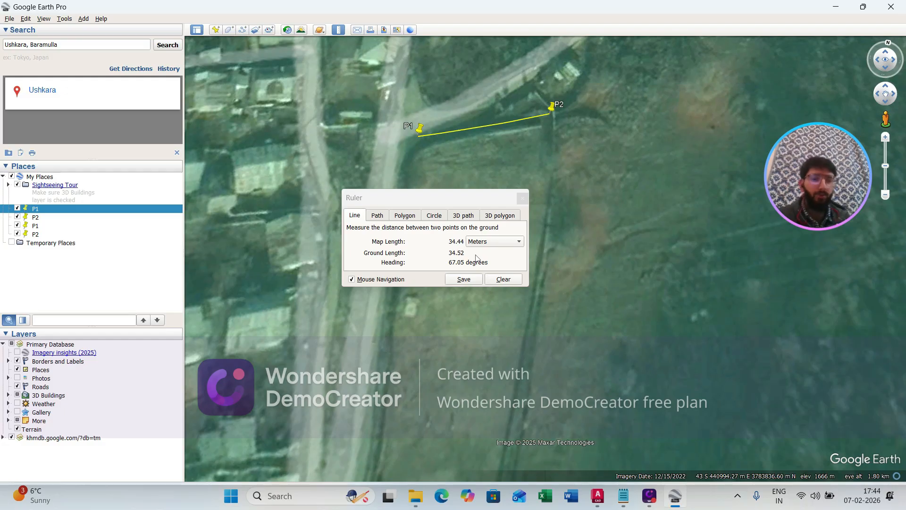
left_click(599, 496)
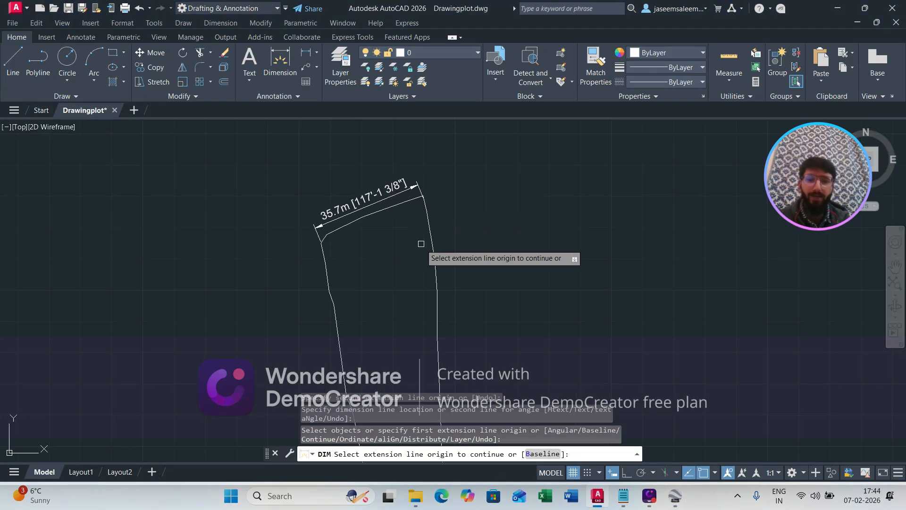
key("Return")
key("Return")
middle_click_drag(384, 261, 379, 230)
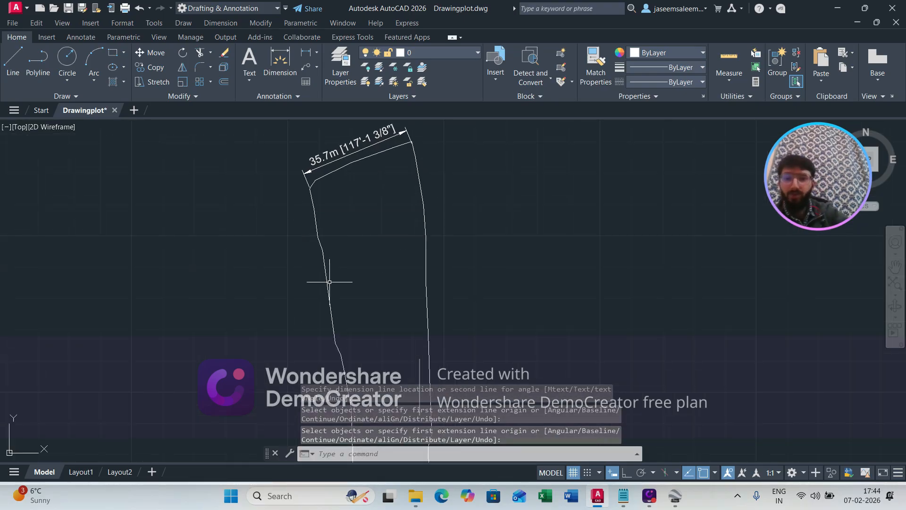
middle_click_drag(385, 137, 380, 118)
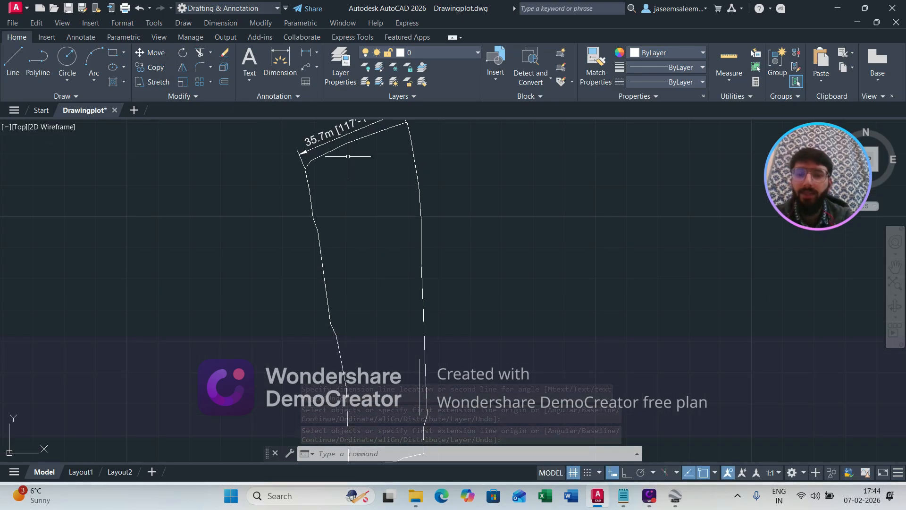
middle_click_drag(356, 151, 356, 179)
left_click(327, 145)
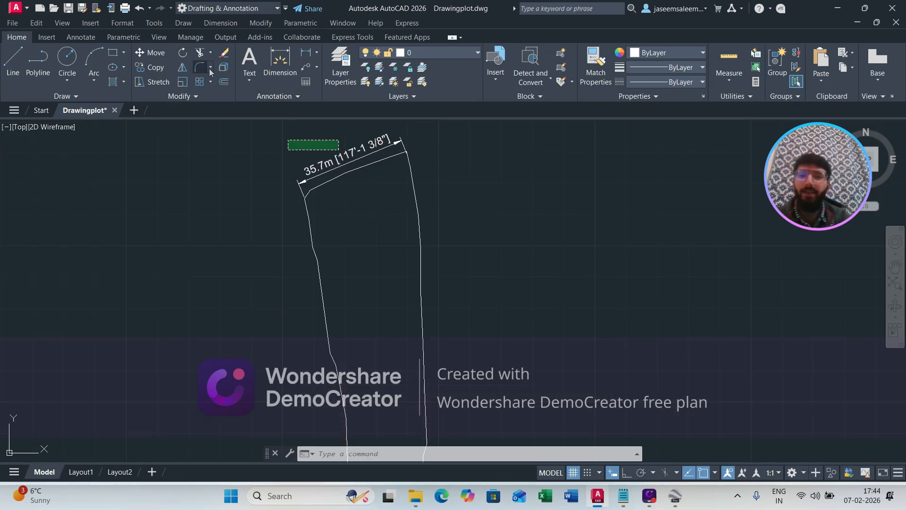
key("Escape")
- Offset the second segment below the upper-right corner of the plot's right edge by 2 toward the plot's interior
left_click(225, 82)
scroll(299, 200, "up", 5)
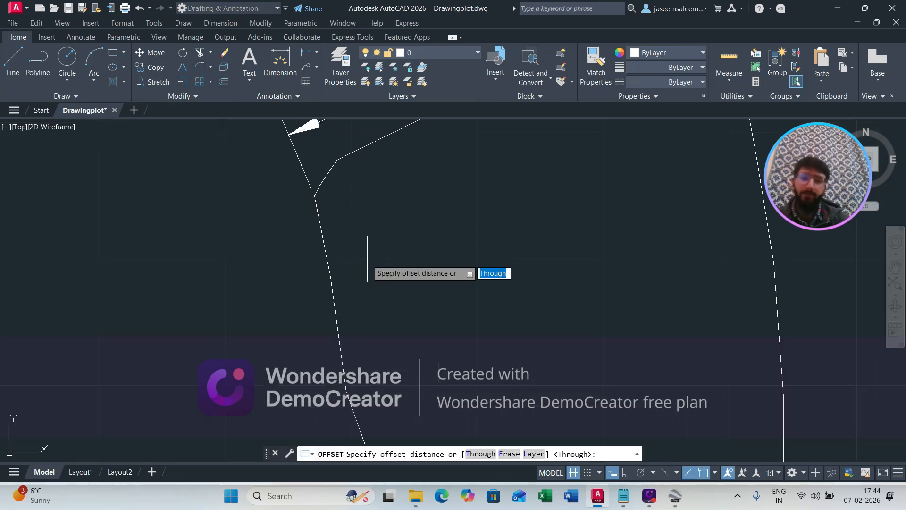
middle_click_drag(366, 254, 256, 270)
scroll(238, 283, "down", 4)
scroll(281, 236, "up", 4)
mouse_move(280, 236)
middle_mouse_down()
mouse_move(405, 284)
mouse_move(465, 273)
middle_mouse_up()
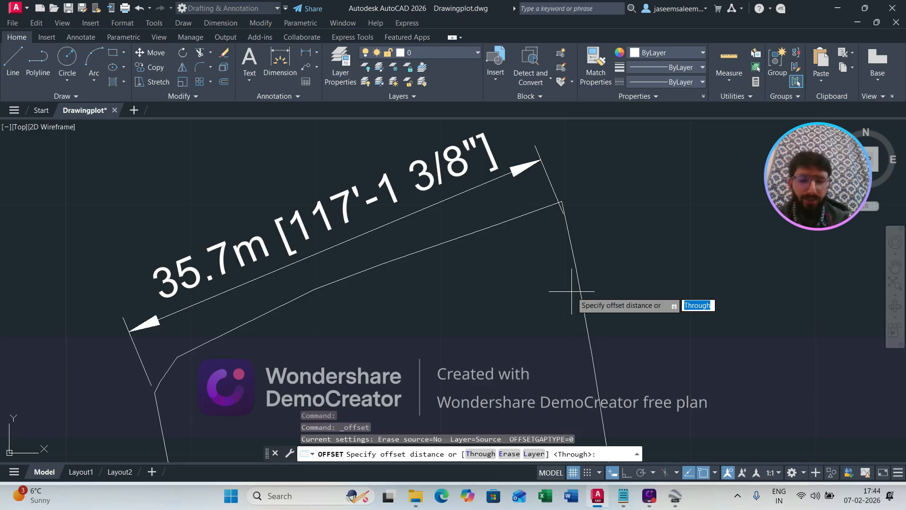
key("Return")
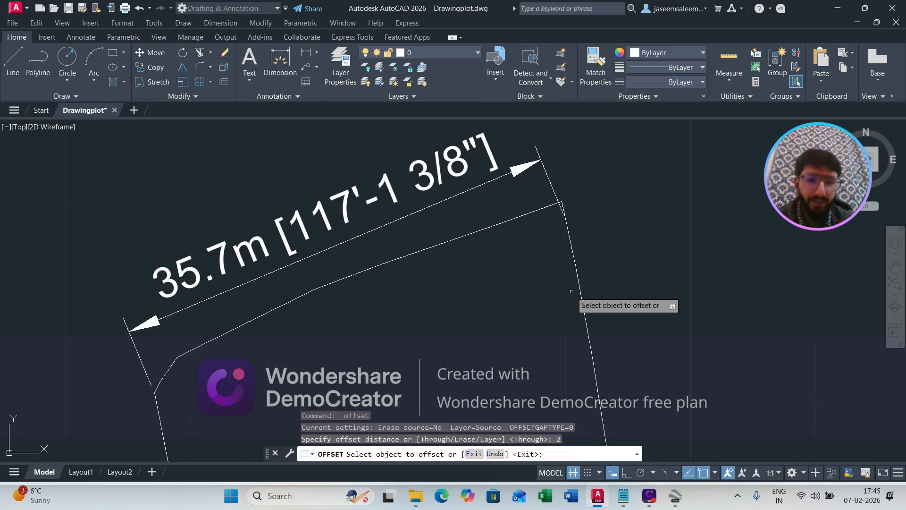
left_click(577, 281)
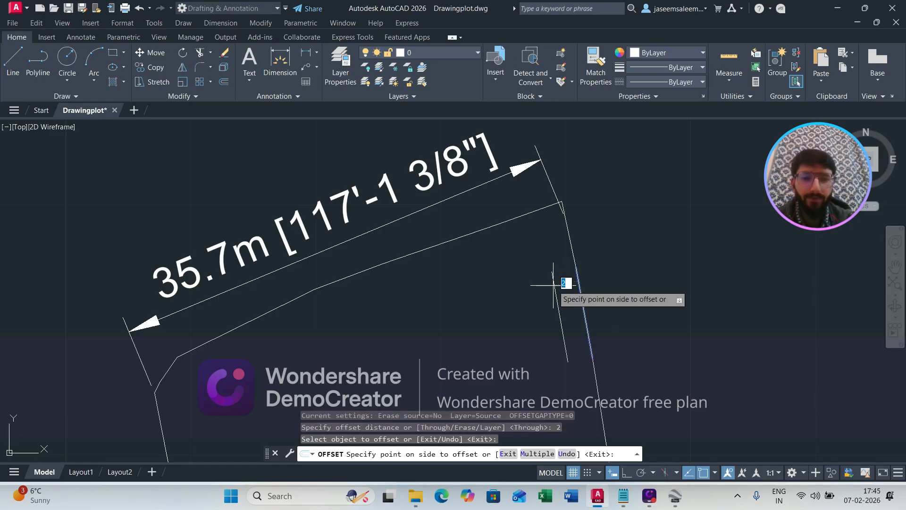
left_click(551, 319)
scroll(522, 246, "down", 3)
scroll(520, 287, "up", 4)
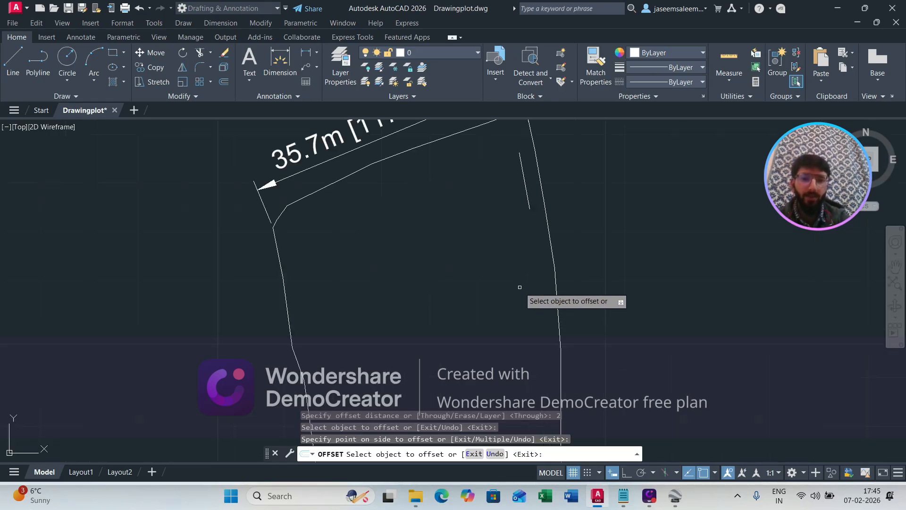
middle_click_drag(520, 287, 501, 344)
key("Escape")
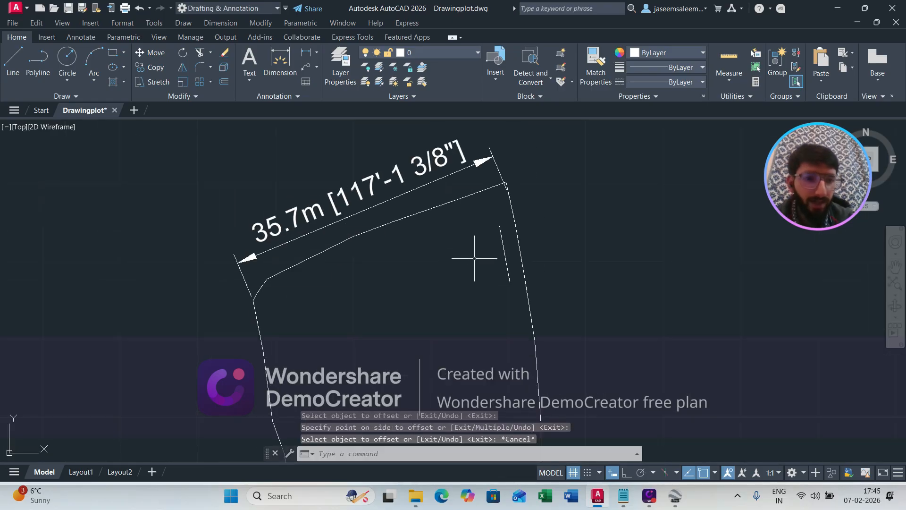
- Draw a vertical line straight down from the upper end of the offset segment with Ortho mode on, extending past the segment's lower end
left_click(15, 66)
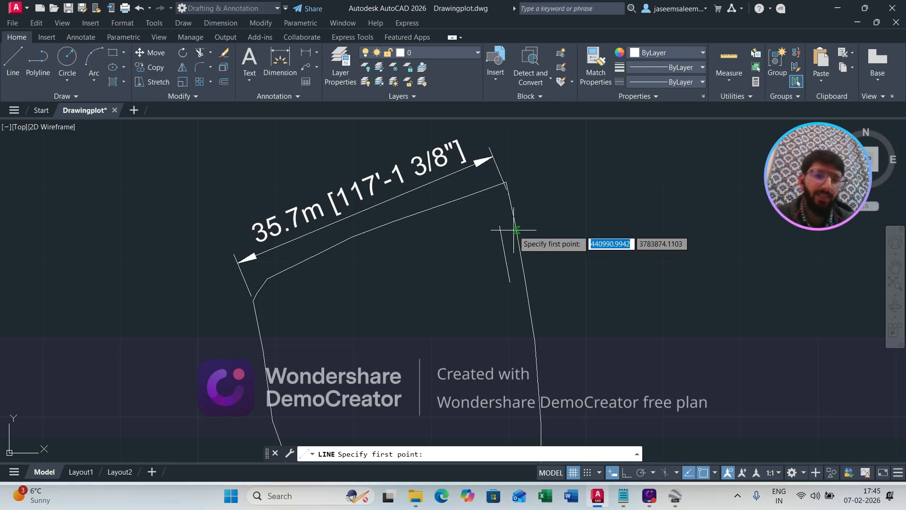
scroll(504, 253, "up", 2)
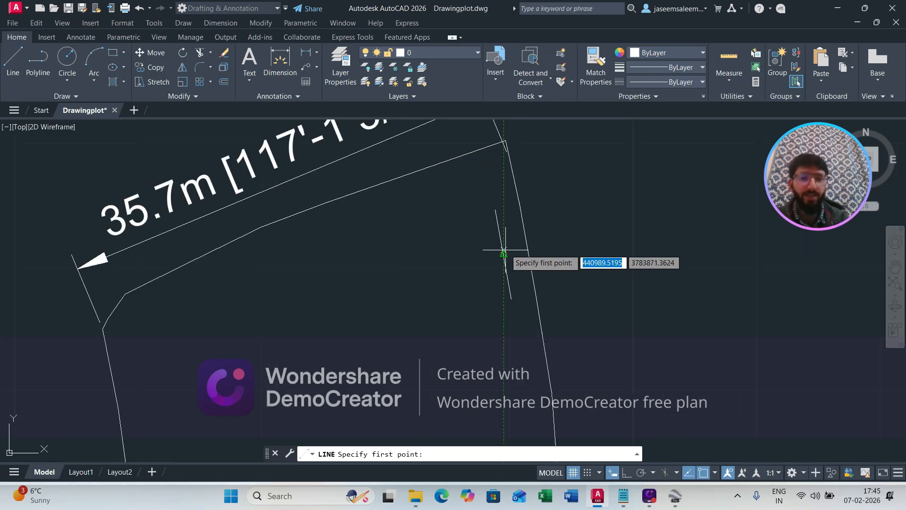
left_click(496, 208)
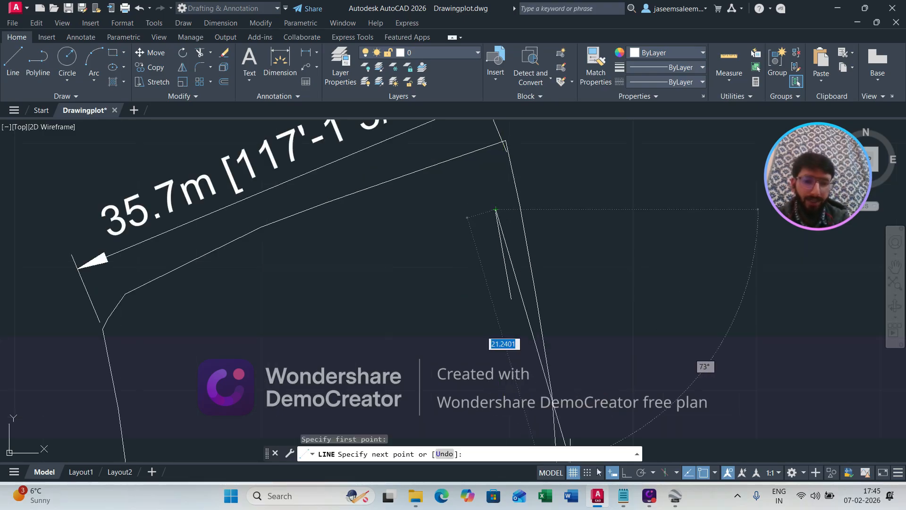
left_click(625, 472)
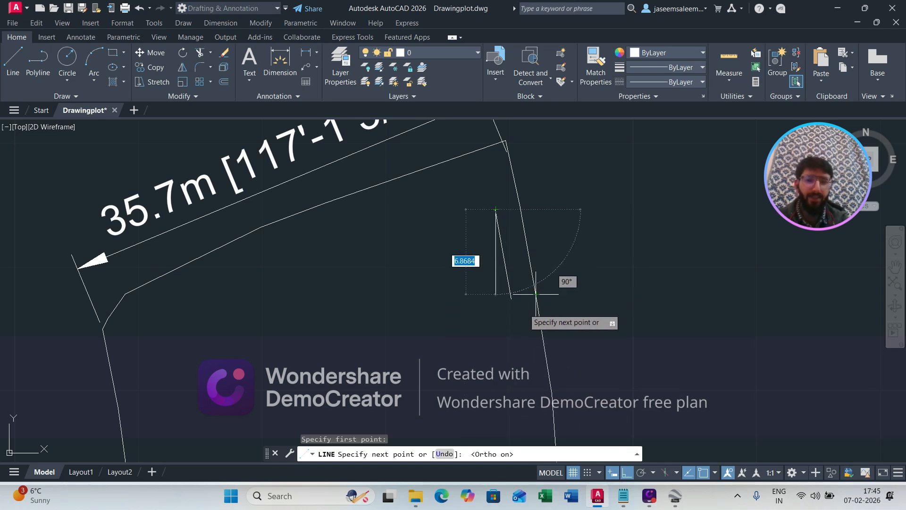
scroll(523, 365, "down", 2)
scroll(507, 327, "up", 4)
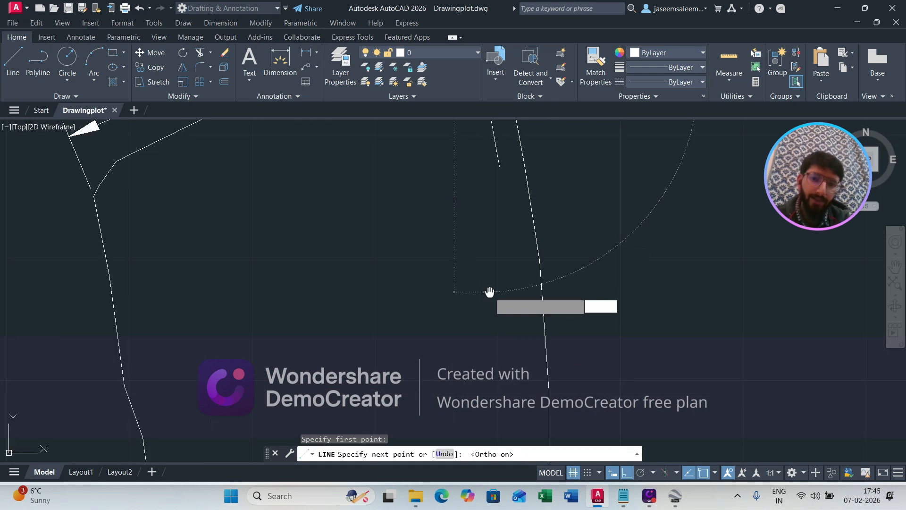
middle_click_drag(488, 293, 490, 365)
left_click(498, 333)
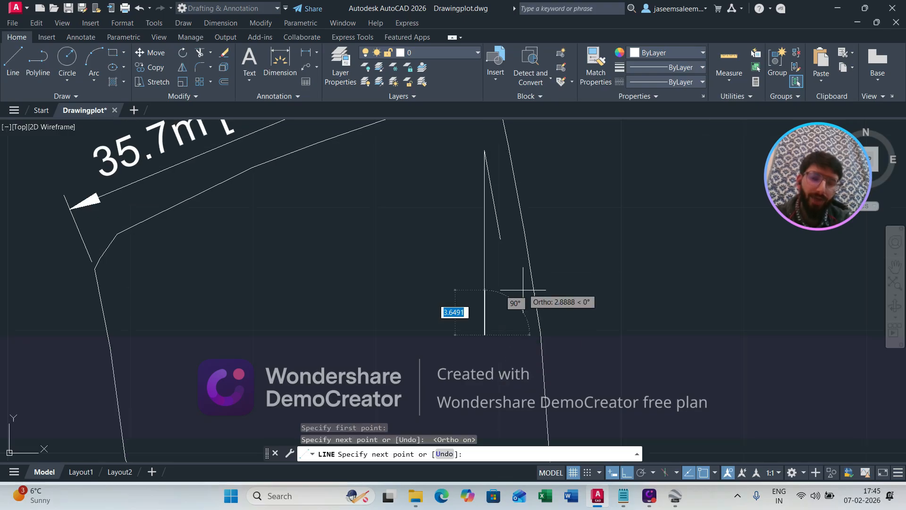
middle_click_drag(521, 274, 514, 301)
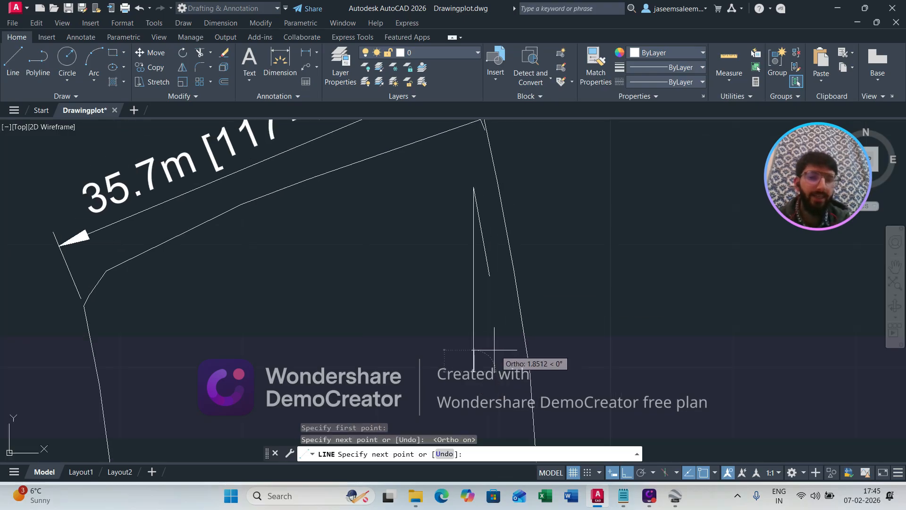
middle_click_drag(515, 374, 489, 381)
key("Escape")
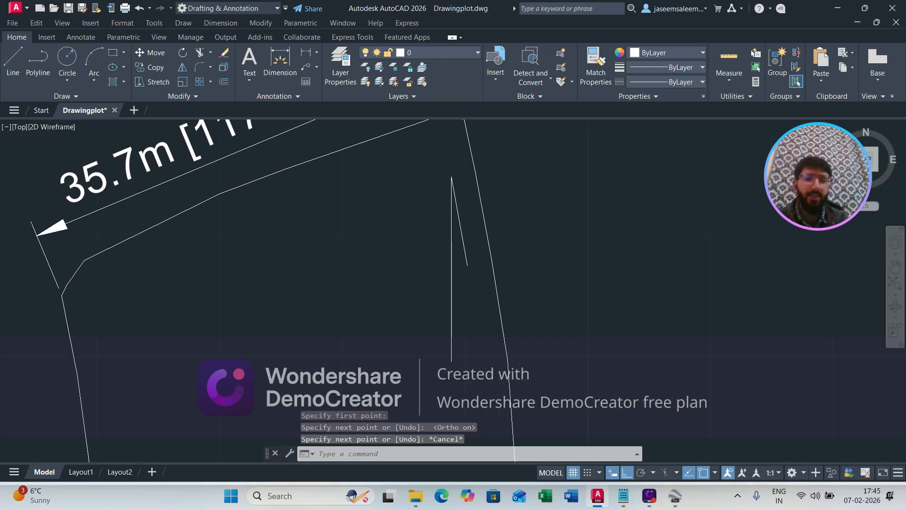
- Examine the whole plot boundary, its lower edge, and the offset and vertical lines near the upper-right corner
scroll(478, 356, "down", 5)
scroll(431, 368, "up", 10)
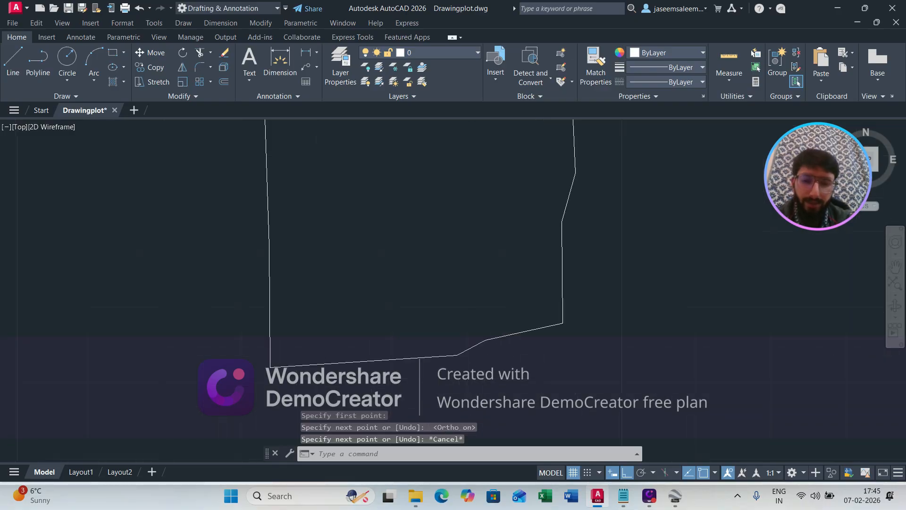
scroll(328, 358, "down", 2)
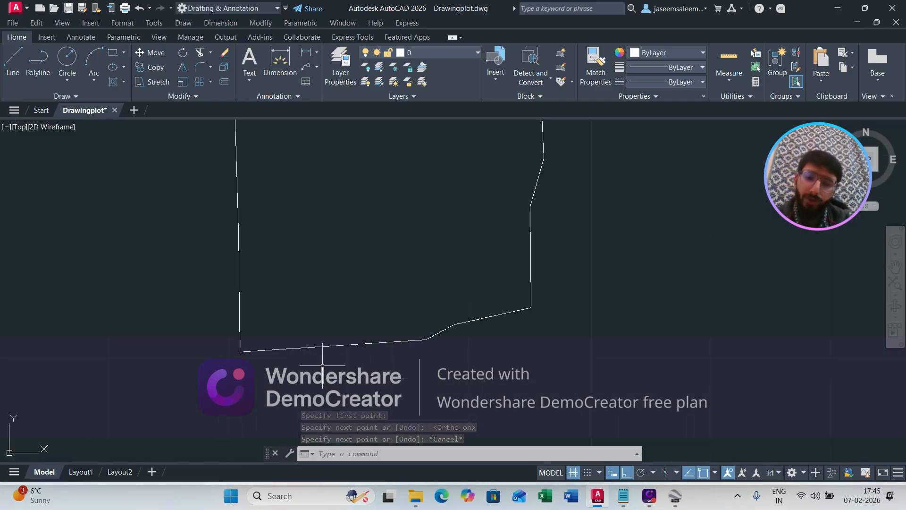
scroll(456, 364, "down", 3)
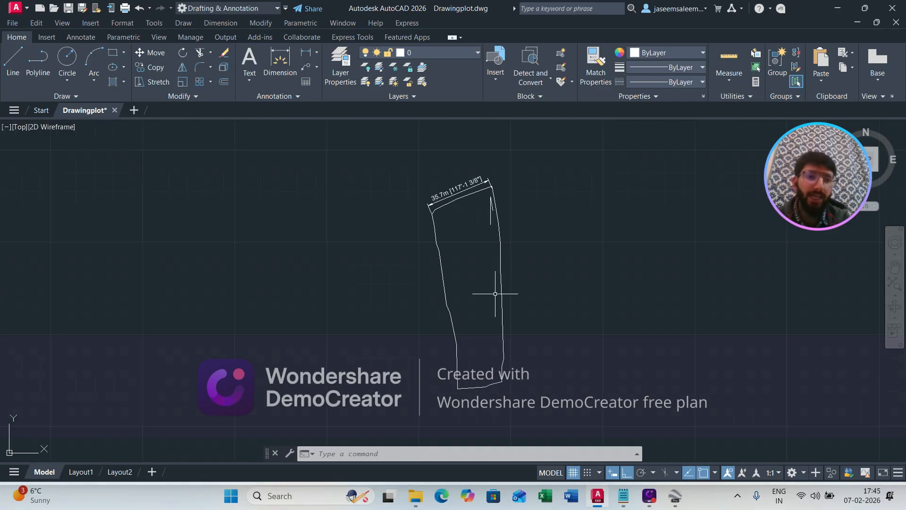
scroll(489, 303, "up", 4)
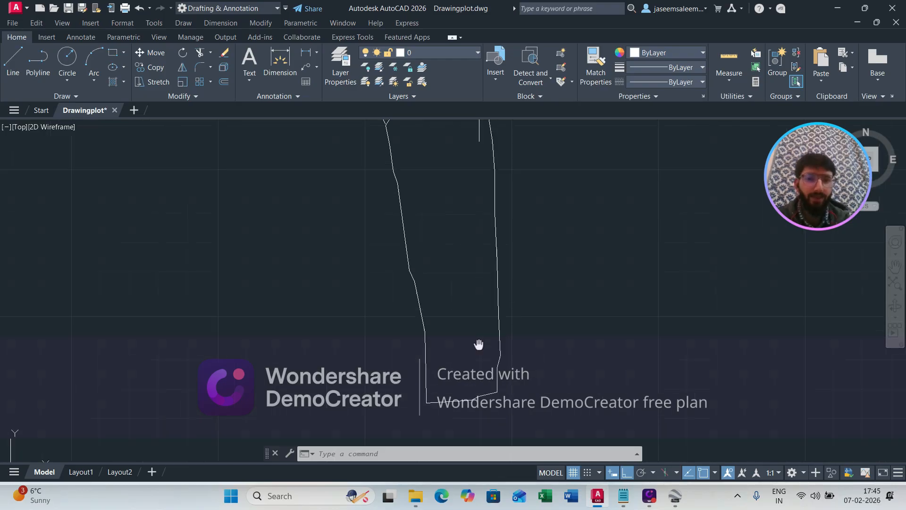
scroll(486, 338, "down", 1)
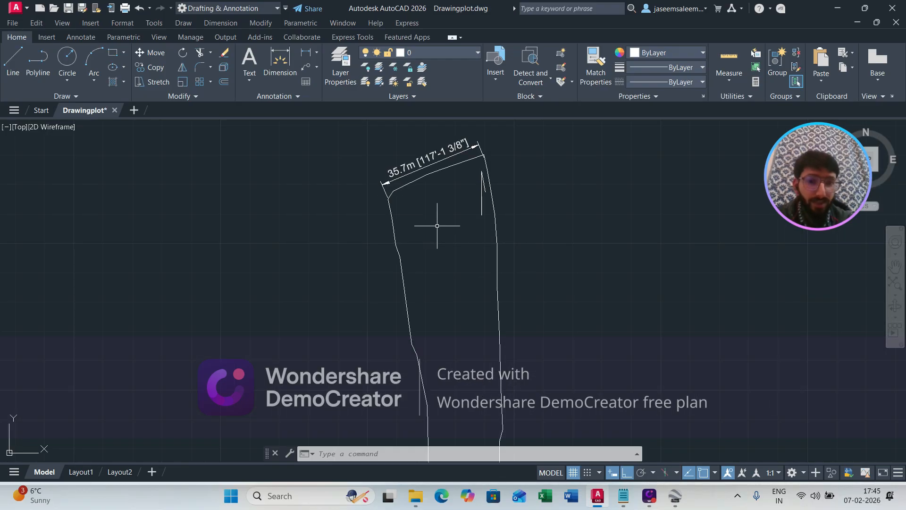
scroll(470, 173, "up", 3)
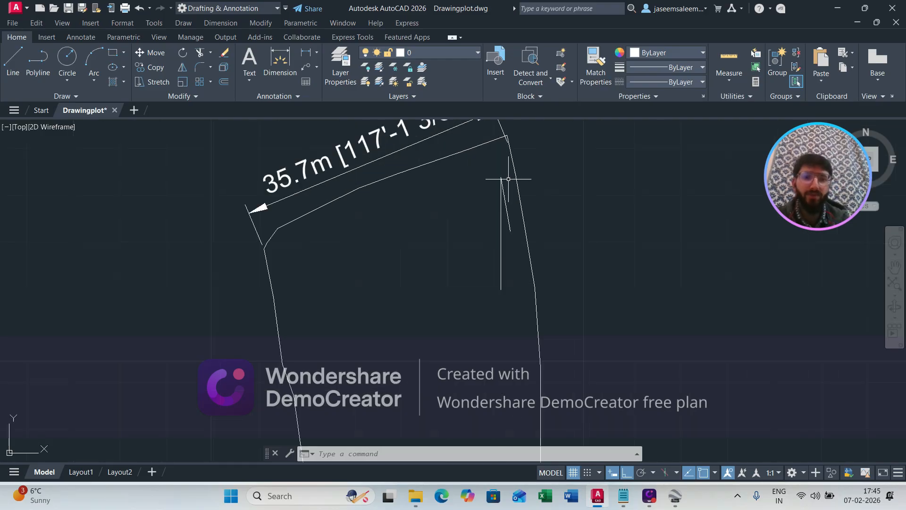
scroll(507, 181, "up", 3)
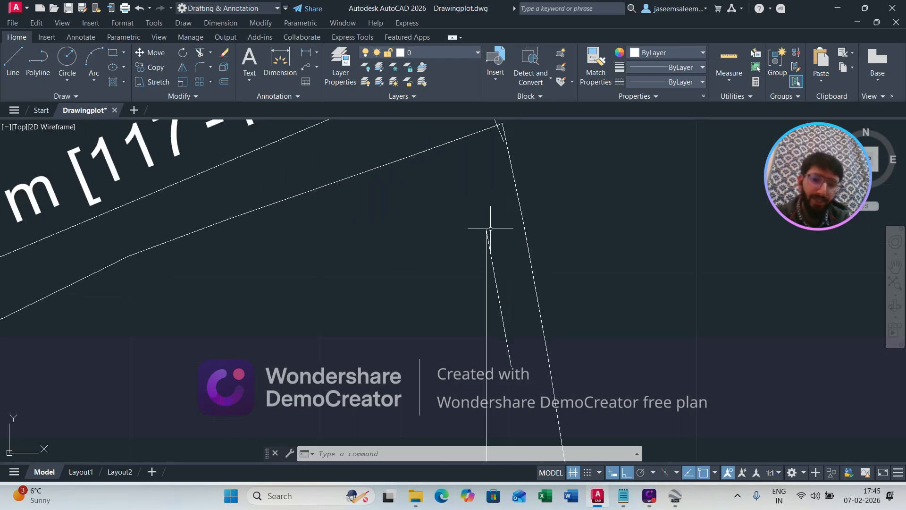
scroll(506, 344, "down", 3)
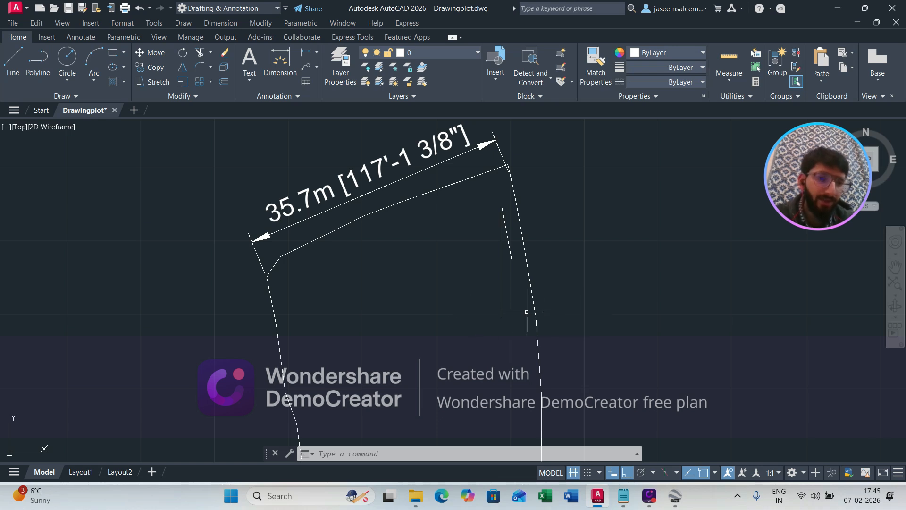
scroll(494, 210, "up", 2)
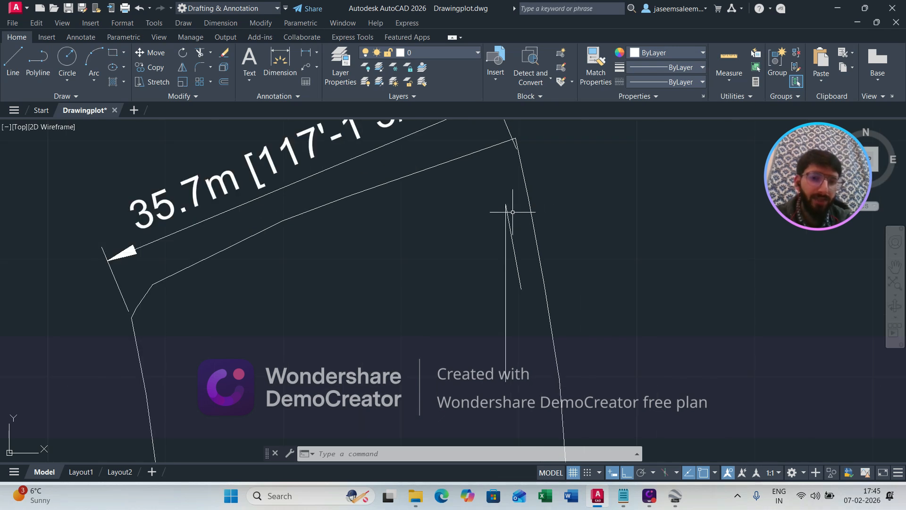
left_click(222, 83)
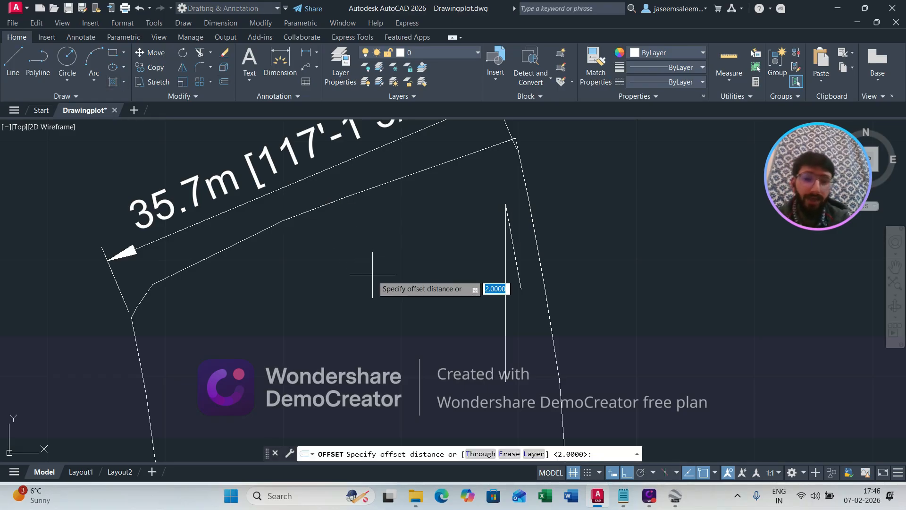
key("Escape")
middle_click_drag(488, 278, 457, 290)
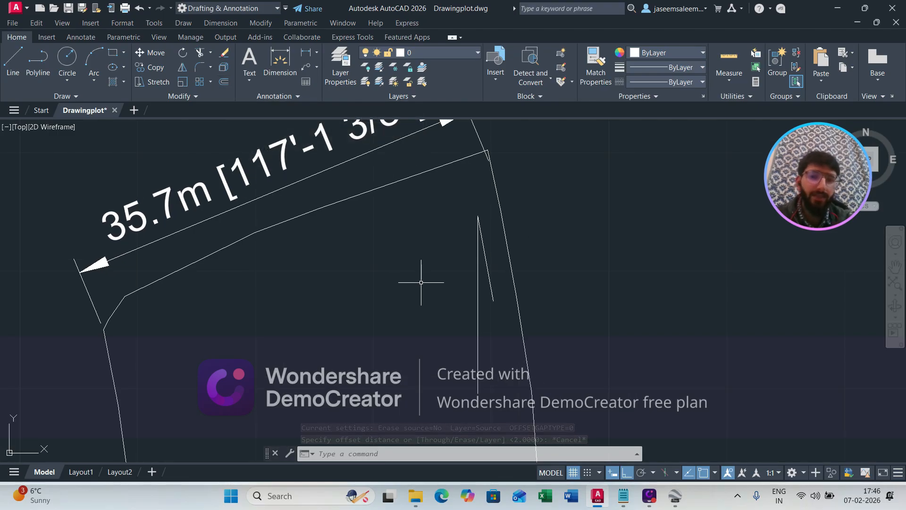
- Offset the vertical line near the plot's upper-right corner by 0.4 toward the plot's interior
scroll(458, 329, "down", 6)
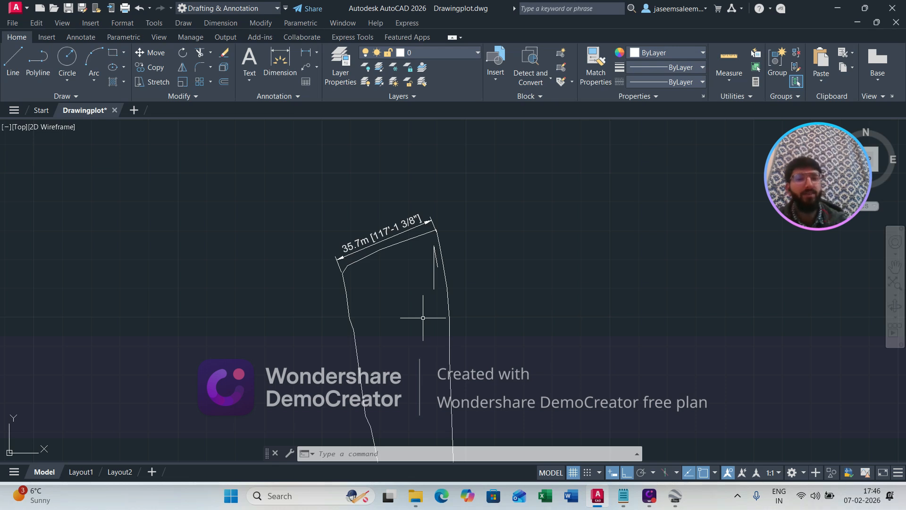
left_click(225, 83)
scroll(425, 283, "up", 5)
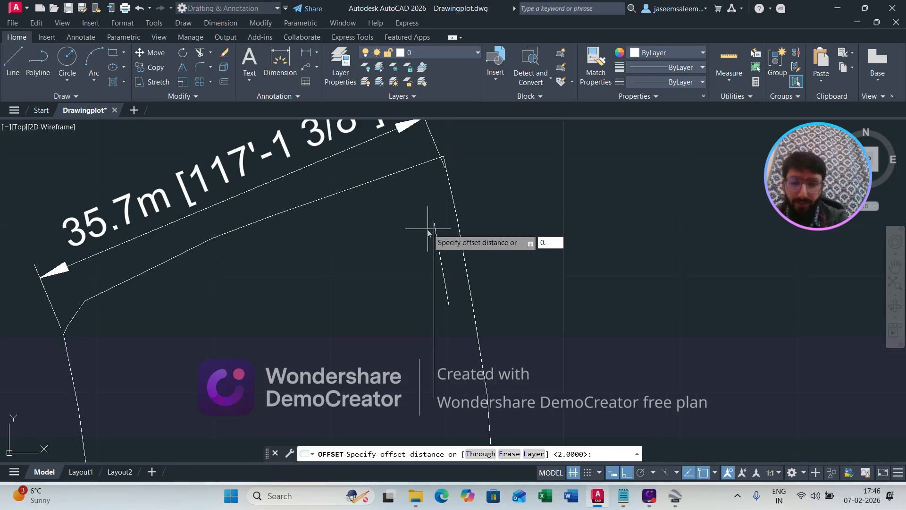
type("0.4")
key("Return")
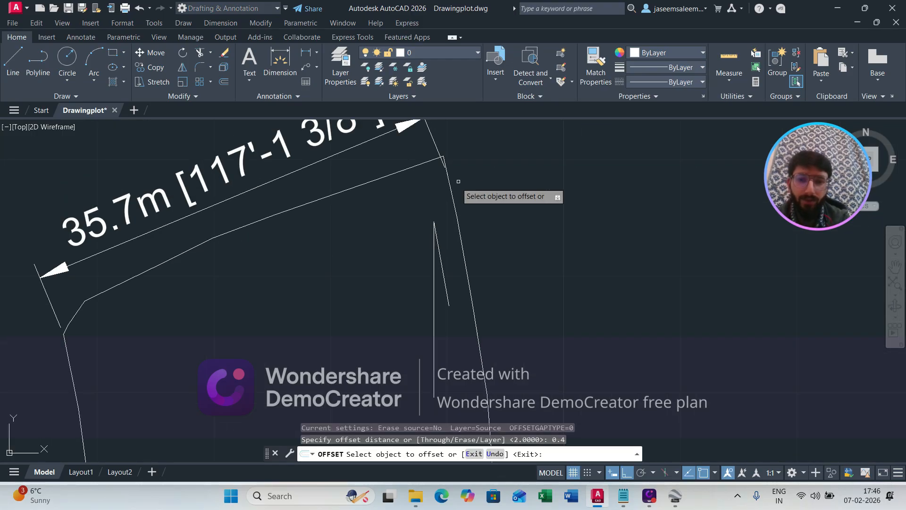
left_click(430, 261)
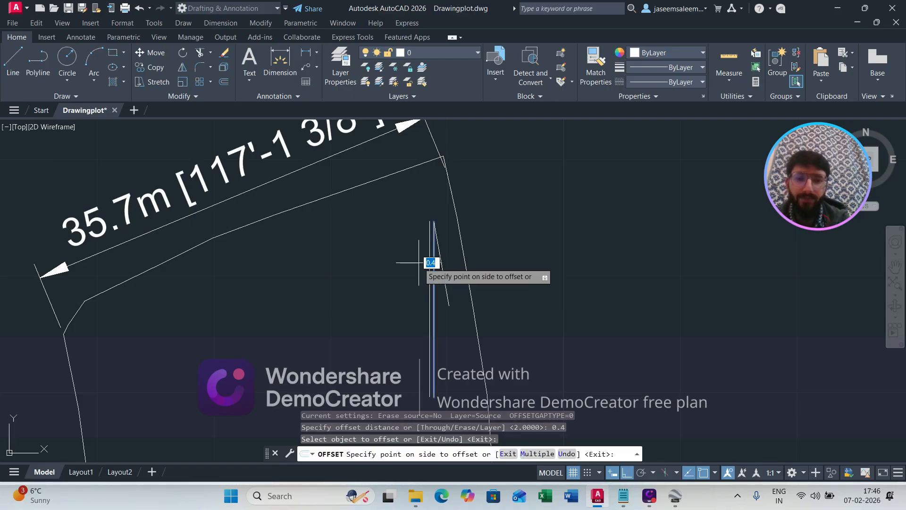
left_click(420, 266)
scroll(476, 216, "up", 2)
scroll(476, 216, "up", 3)
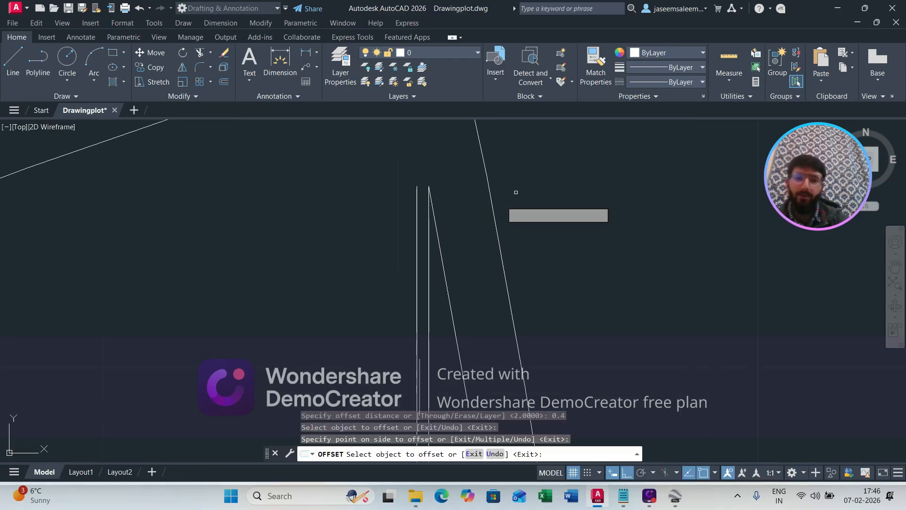
scroll(401, 199, "up", 2)
key("Escape")
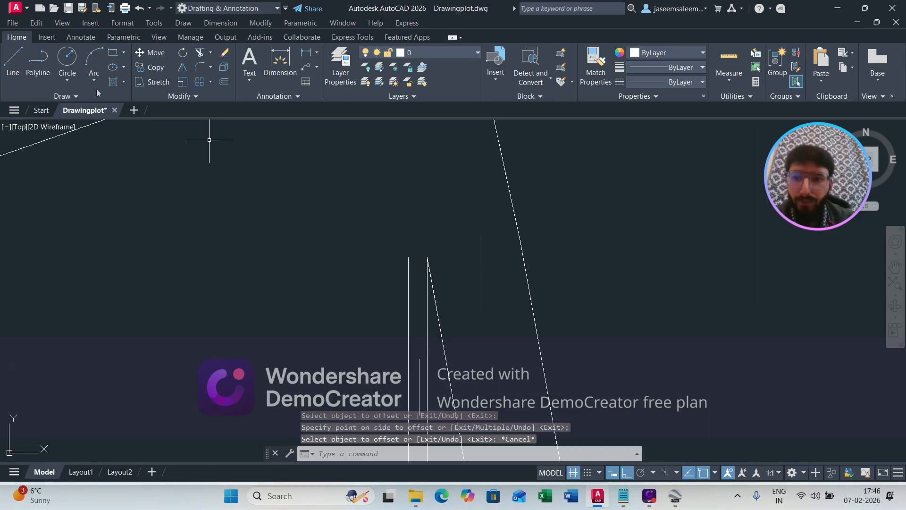
- Draw a circle with a radius of about 0.3 centred on the upper end of the original vertical line
left_click(10, 64)
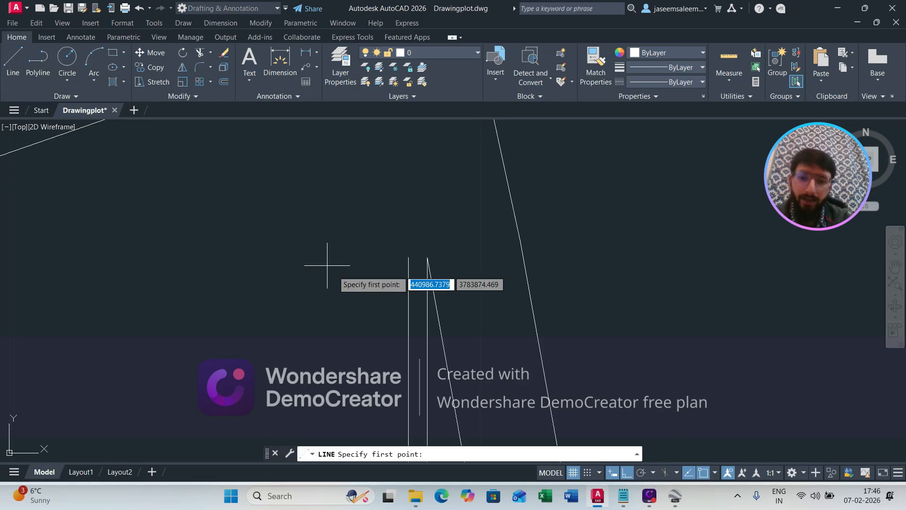
key("Escape")
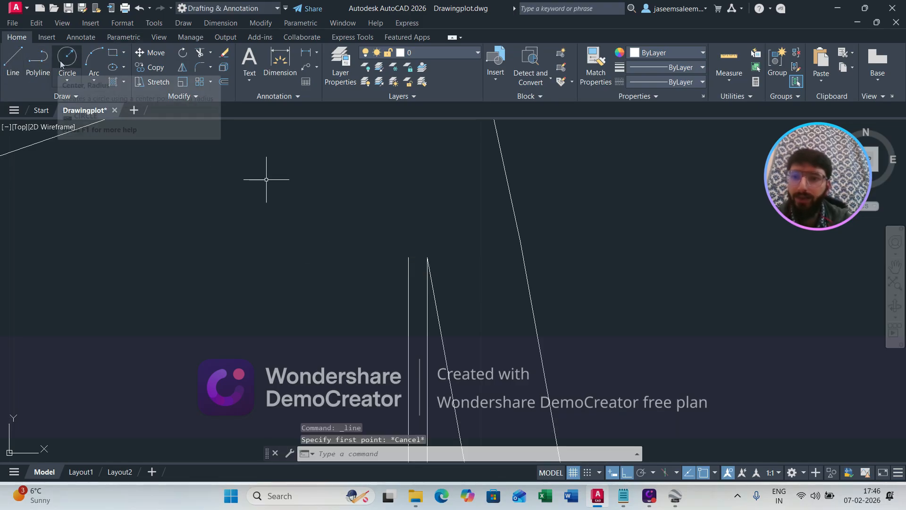
type("c")
key("Return")
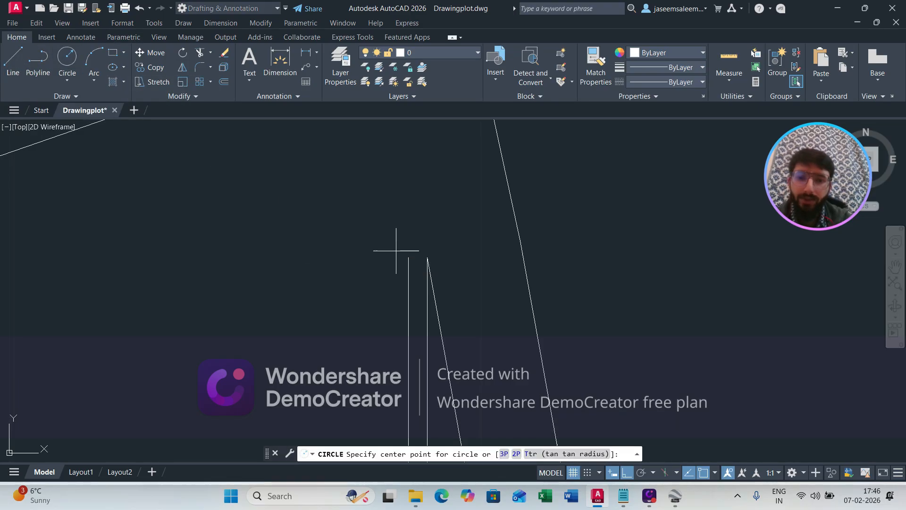
scroll(414, 249, "up", 2)
left_click(414, 249)
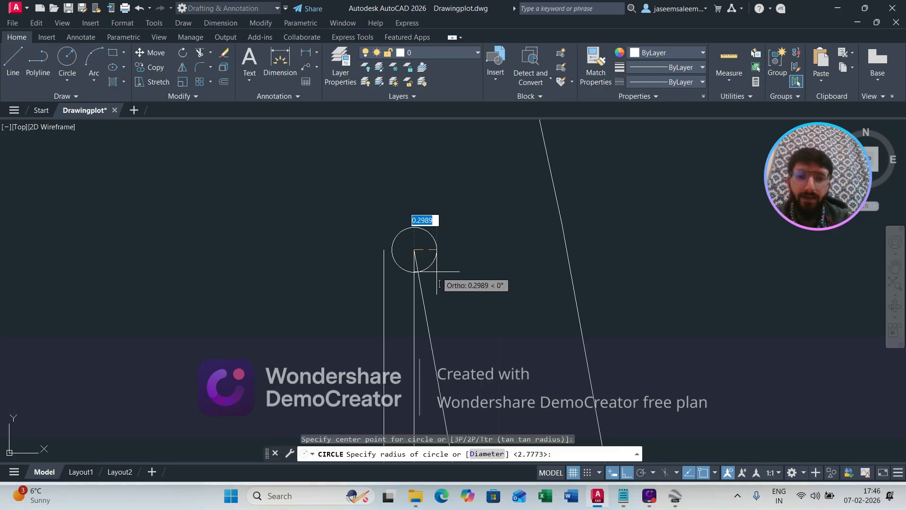
left_click(414, 227)
middle_click_drag(484, 294, 507, 250)
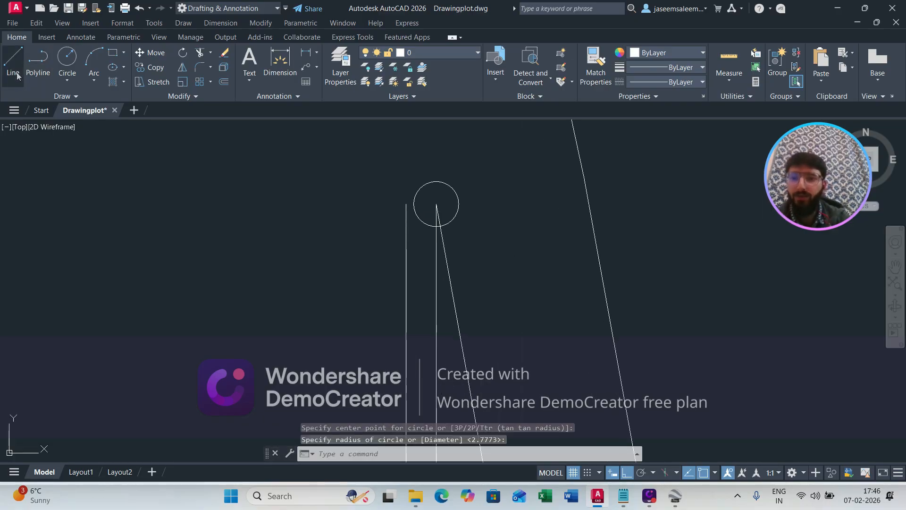
- Draw a nearly horizontal line from the circle's centre across to the plot's upper boundary edge with Ortho mode off
left_click(13, 59)
middle_click_drag(433, 205, 461, 223)
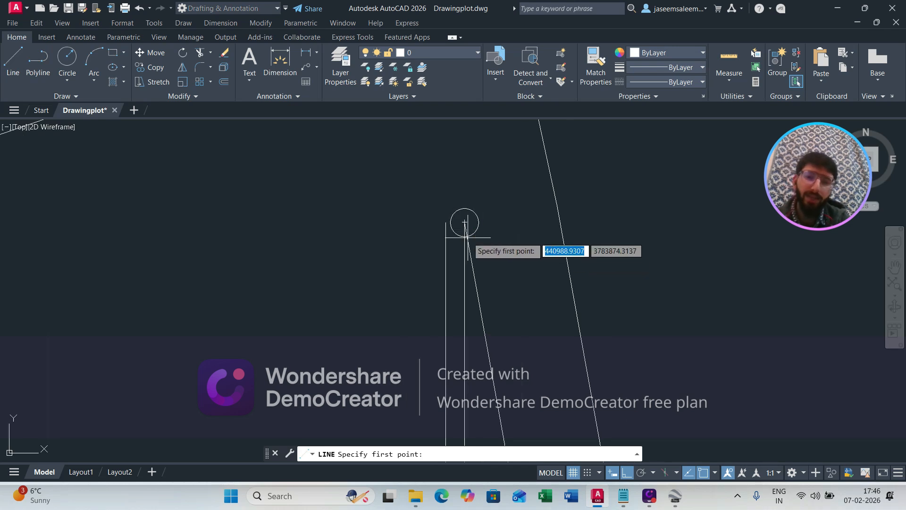
left_click(464, 222)
scroll(259, 282, "down", 6)
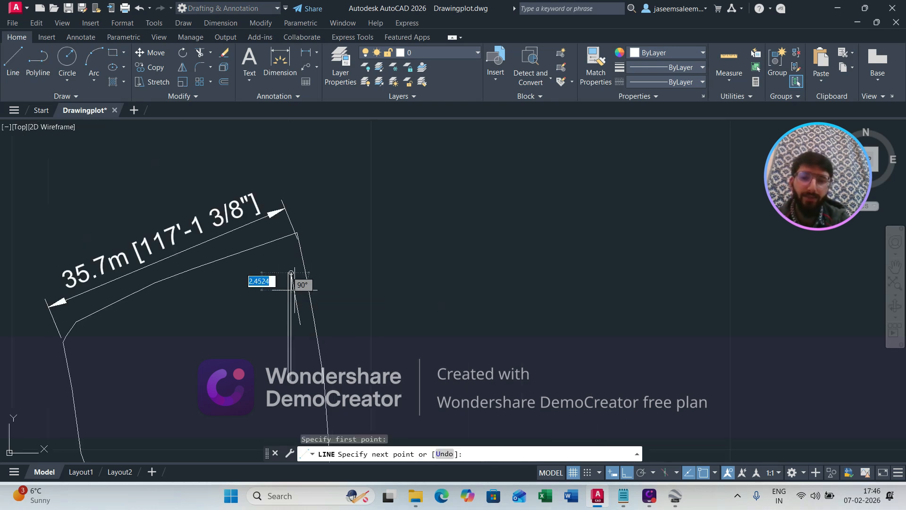
left_click(631, 473)
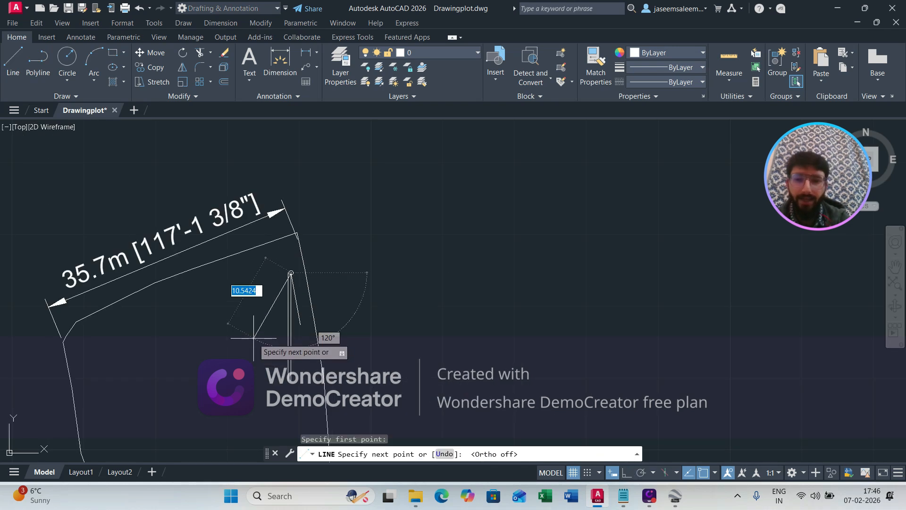
mouse_move(254, 328)
middle_mouse_down()
mouse_move(497, 400)
mouse_move(426, 278)
middle_mouse_up()
scroll(425, 277, "down", 1)
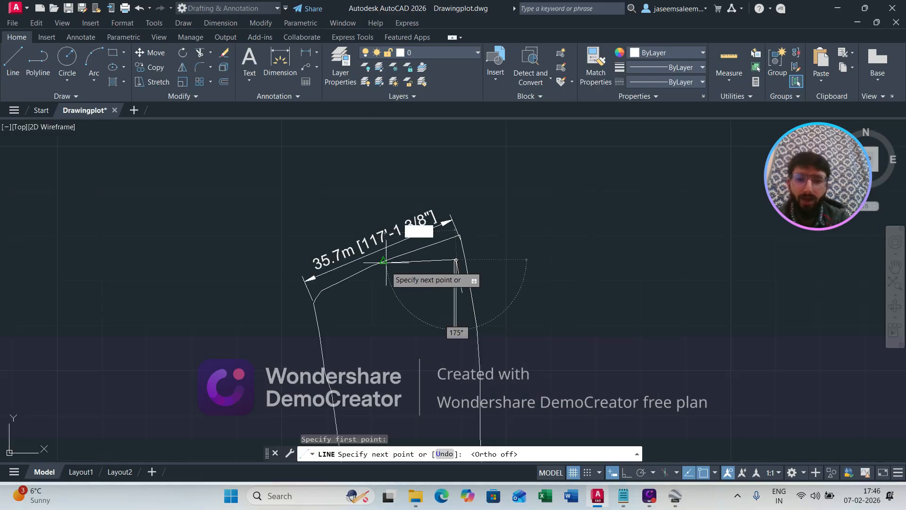
scroll(386, 267, "up", 5)
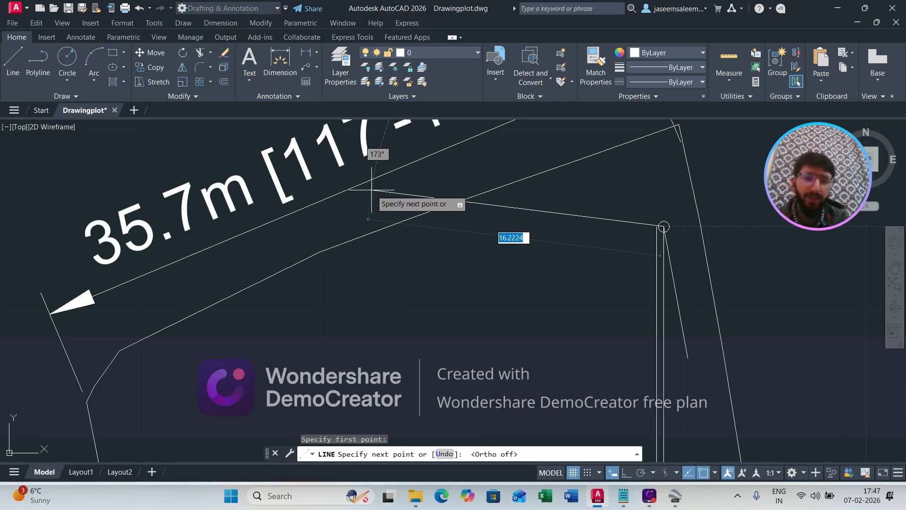
left_click(382, 228)
scroll(372, 250, "down", 4)
key("Escape")
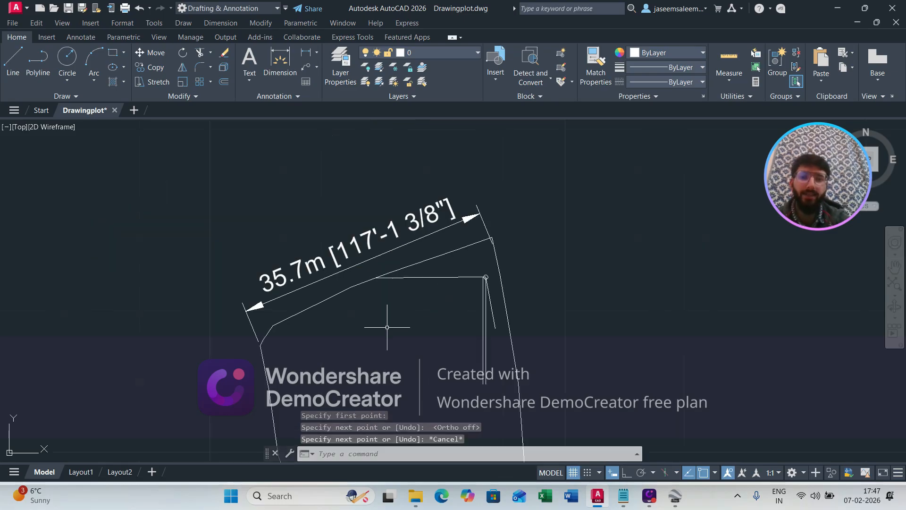
- Nudge the circle, the two vertical lines, the slanted offset line and the near-horizontal line straight down inside the plot, then deselect them
scroll(416, 286, "up", 2)
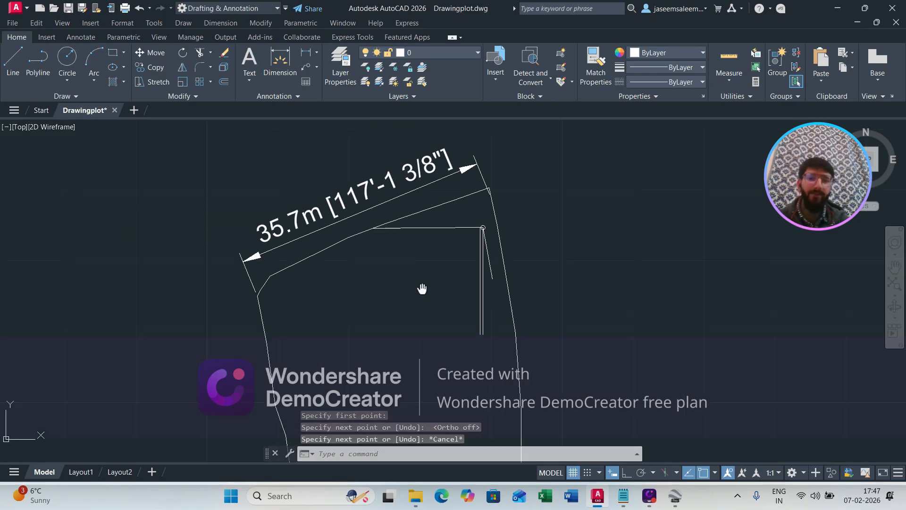
scroll(487, 210, "up", 2)
left_click(488, 208)
middle_click_drag(420, 388, 413, 319)
left_click(413, 319)
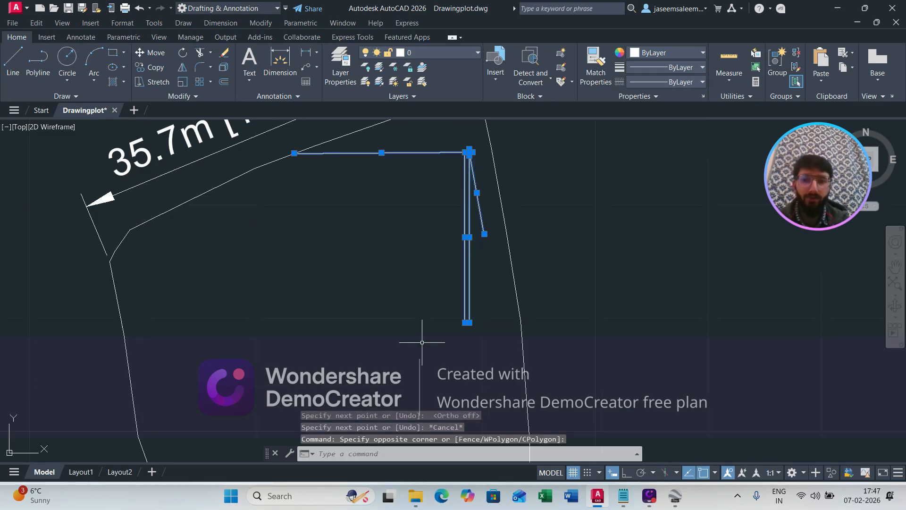
scroll(422, 342, "down", 2)
key("ctrl+Down")
key("ctrl+Down")
key("ctrl+Down")
key("ctrl+Down")
key("ctrl+Down")
key("ctrl+Down")
key("ctrl+Down")
key("ctrl+Down")
key("ctrl+Down")
key("ctrl+Down")
key("ctrl+Down")
key("ctrl+Down")
key("ctrl+Down")
key("ctrl+Down")
key("ctrl+Down")
key("ctrl+Down")
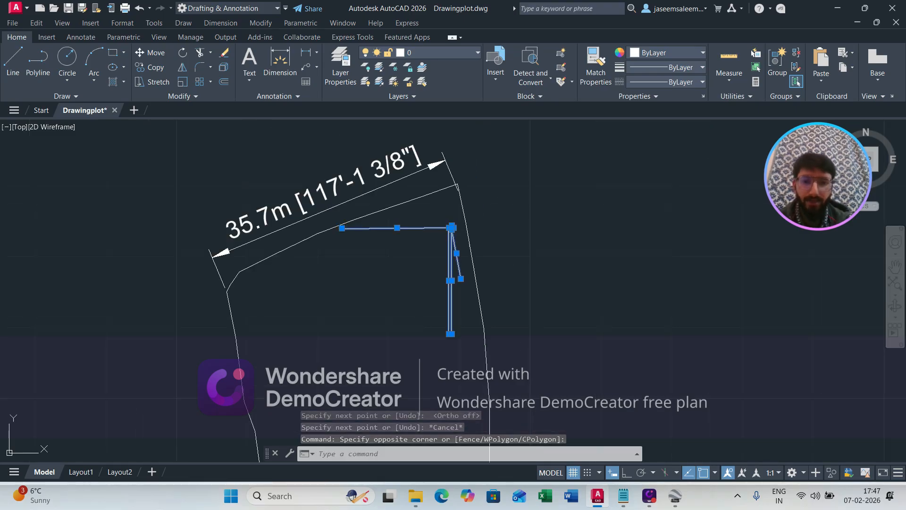
key("ctrl+Down")
key("ctrl+Down")
key("ctrl+Down")
key("ctrl+Down")
key("ctrl+Down")
key("ctrl+Down")
key("ctrl+Down")
key("ctrl+Down")
key("ctrl+Down")
key("ctrl+Down")
key("ctrl+Down")
key("ctrl+Down")
key("ctrl+Down")
key("ctrl+Down")
key("ctrl+Down")
key("ctrl+Down")
key("ctrl+Down")
key("ctrl+Down")
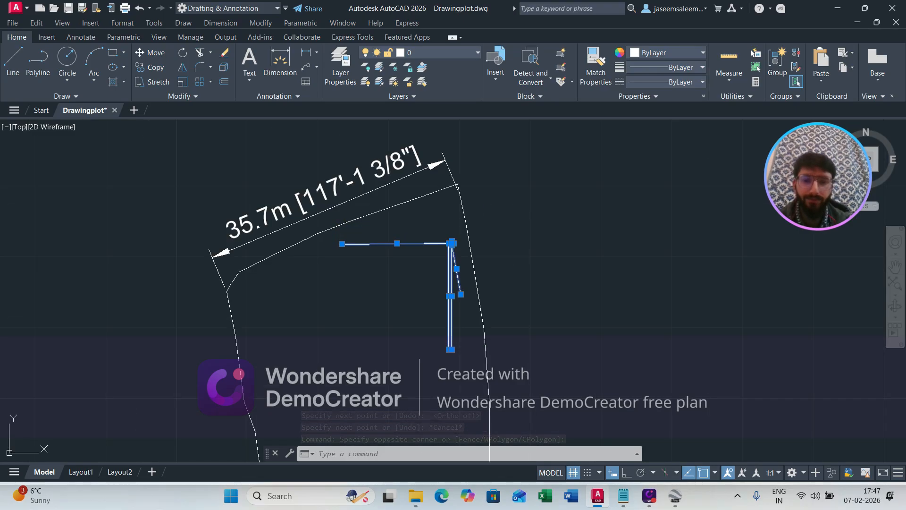
key("ctrl+Down")
key("ctrl+Down")
key("ctrl+Down")
key("ctrl+Down")
key("ctrl+Down")
key("ctrl+Down")
key("ctrl+Down")
key("ctrl+Down")
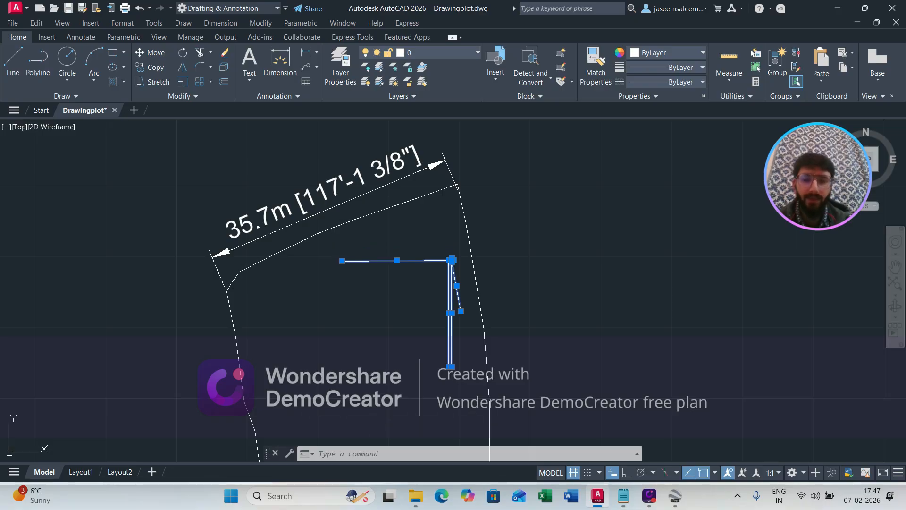
key("Escape")
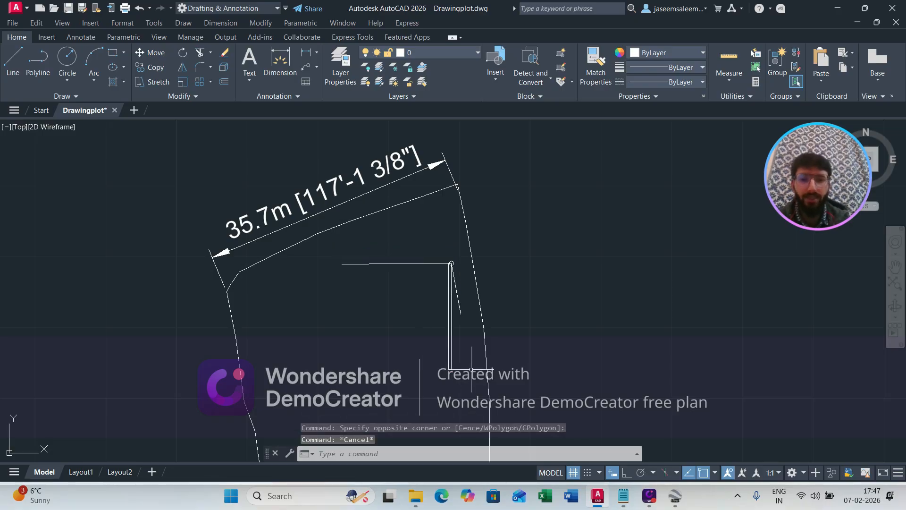
middle_click_drag(471, 370, 478, 285)
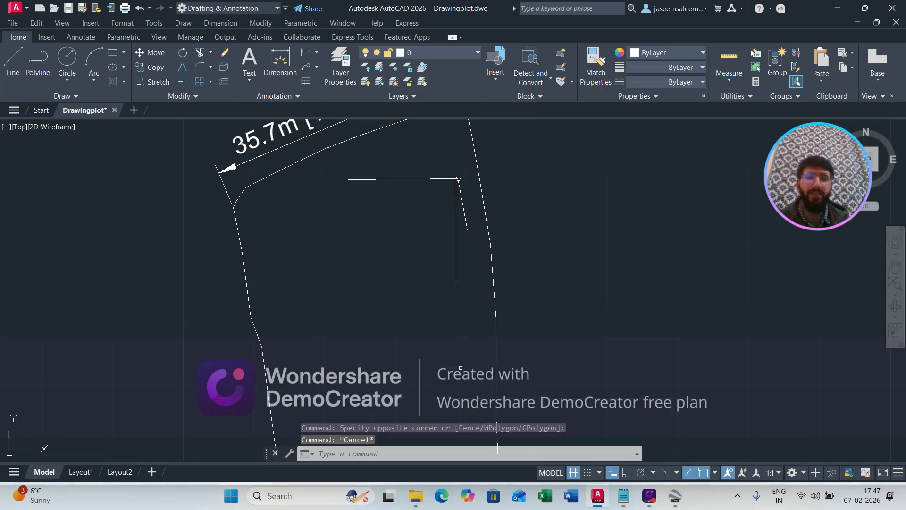
middle_click_drag(447, 356, 449, 337)
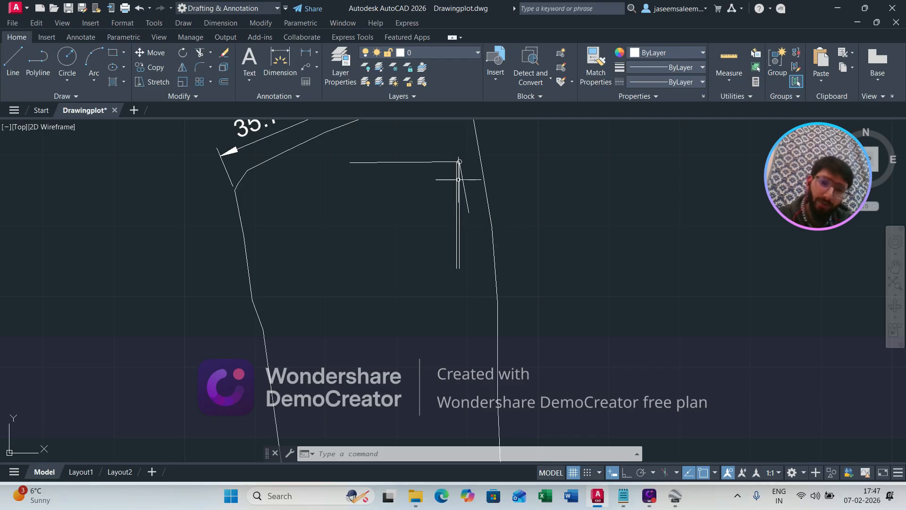
left_click(13, 60)
scroll(461, 202, "up", 4)
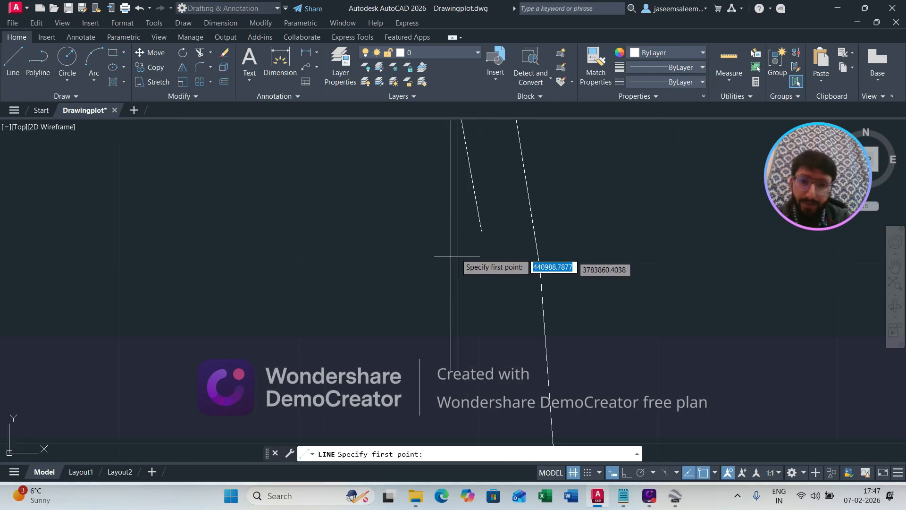
key("Escape")
type("dim")
key("Return")
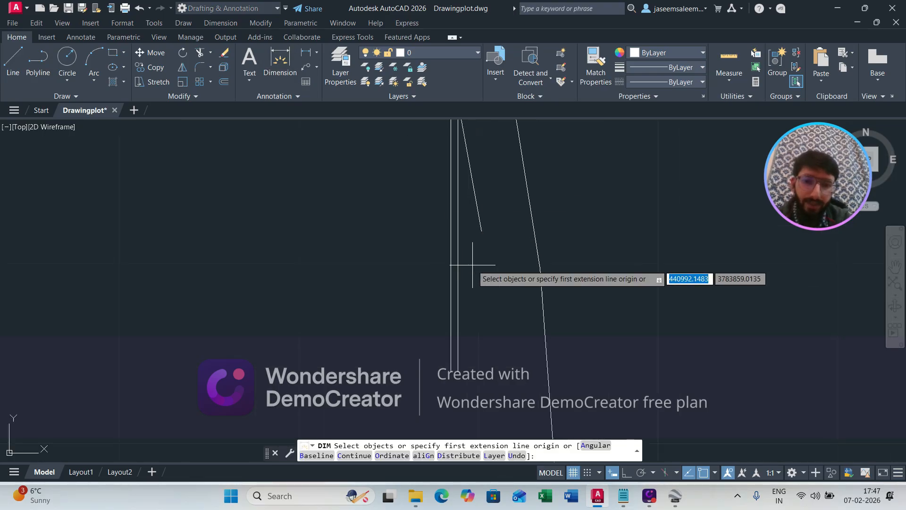
left_click(456, 242)
key("Escape")
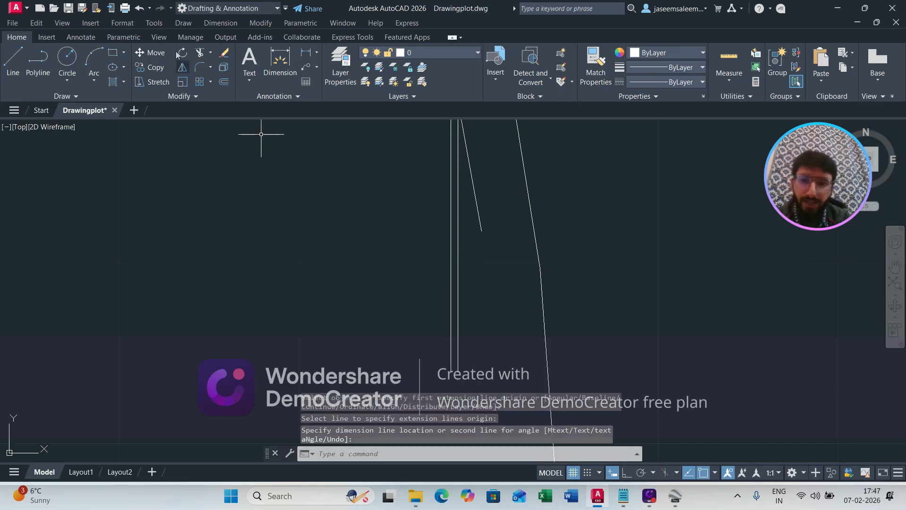
left_click(280, 63)
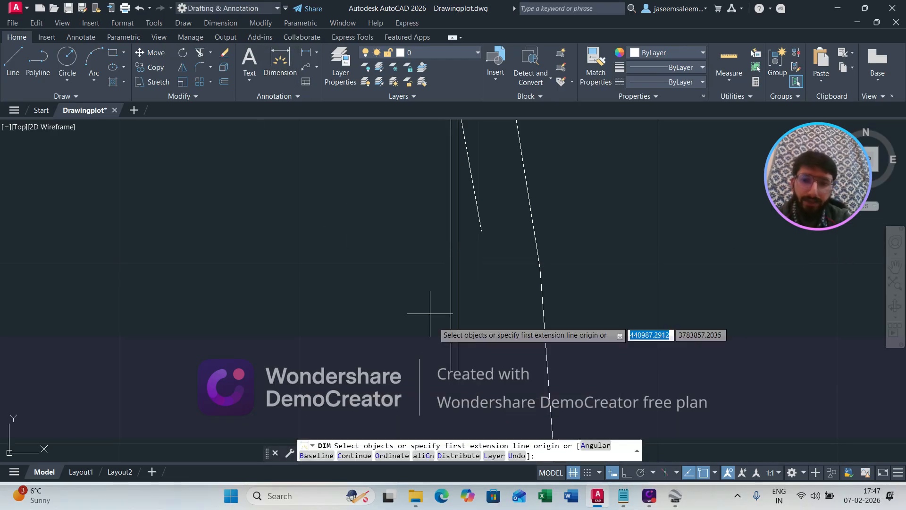
left_click(466, 373)
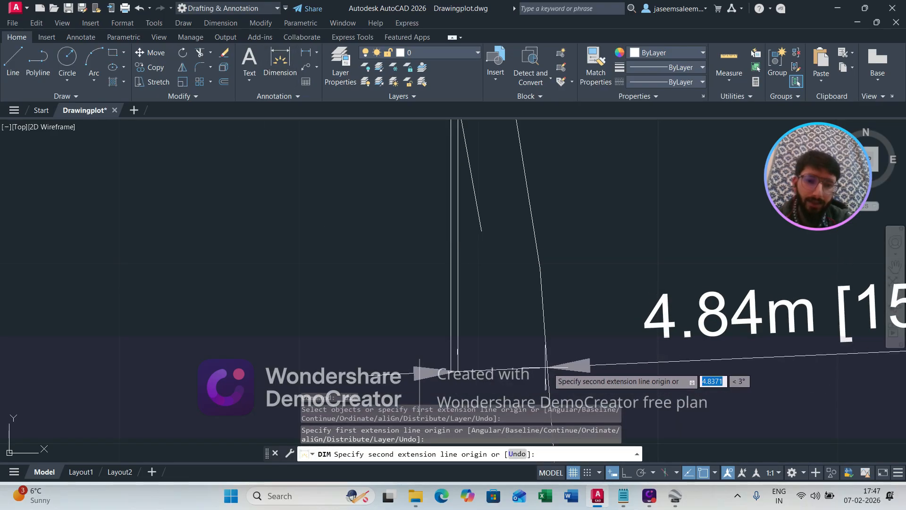
key("Escape")
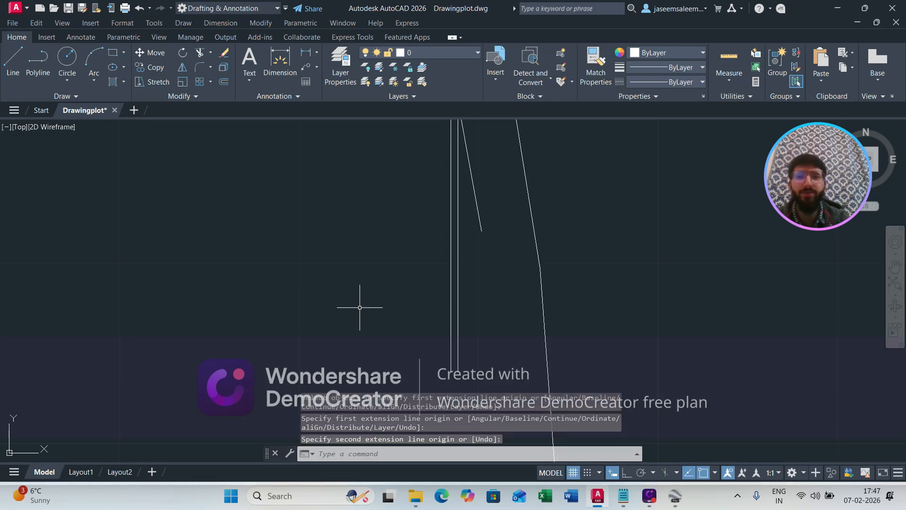
- Start a line on the lower part of the right one of the two parallel vertical lines, with Ortho mode on
left_click(13, 60)
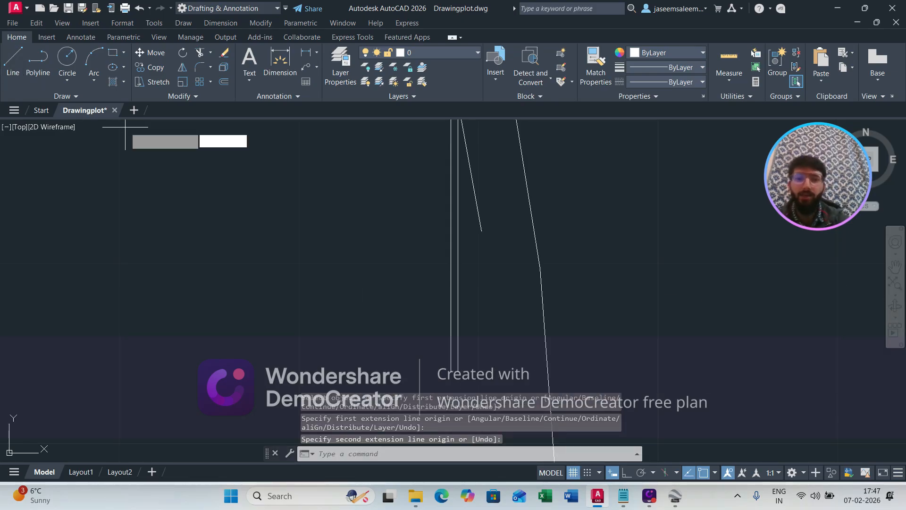
left_click(460, 278)
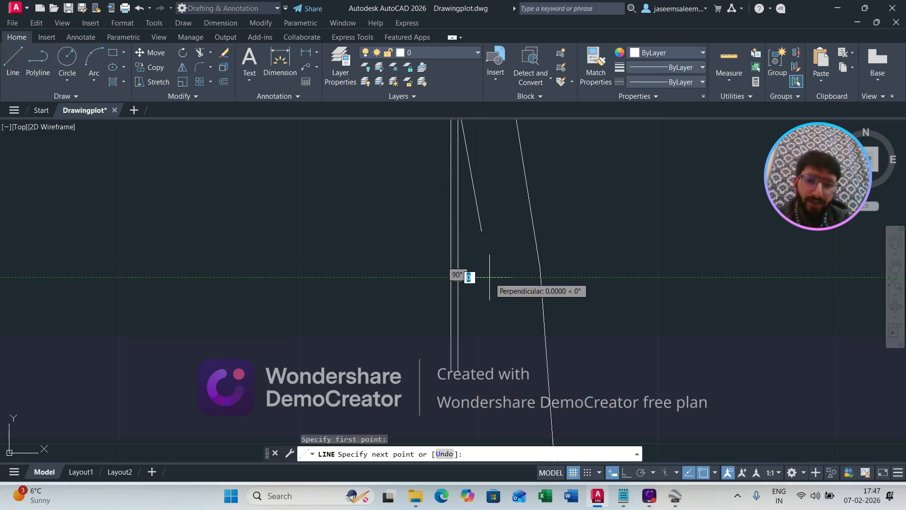
scroll(489, 277, "up", 7)
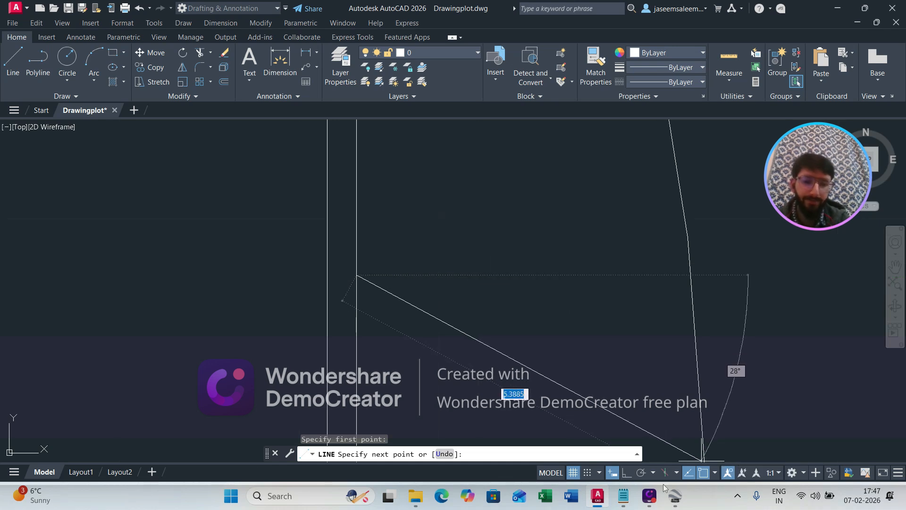
left_click(629, 472)
type("1")
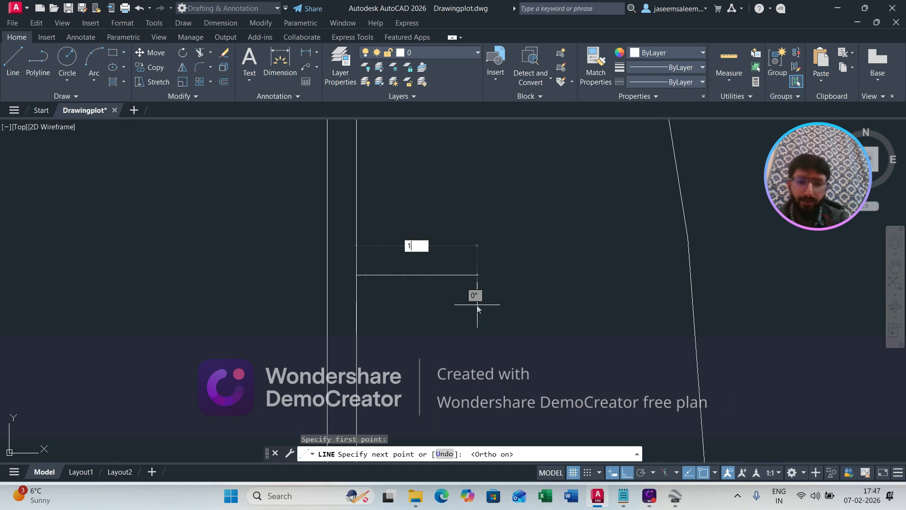
key("Return")
scroll(453, 301, "down", 6)
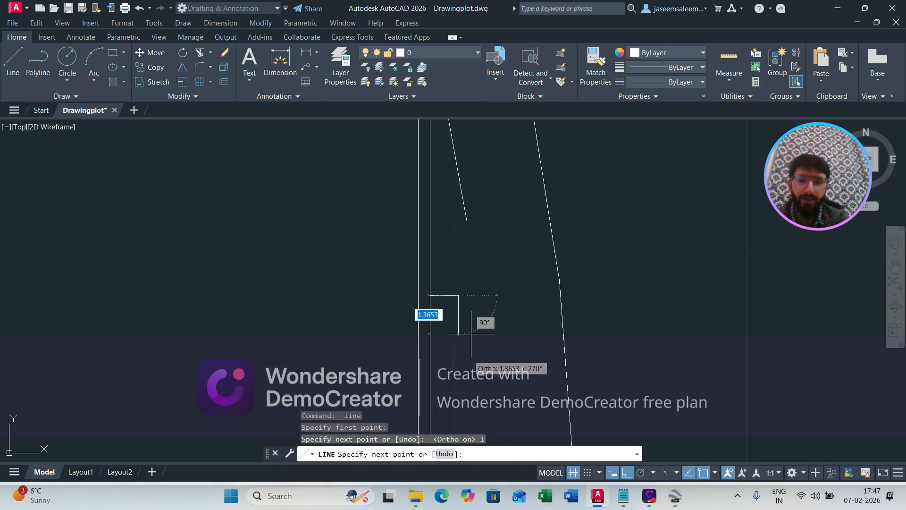
key("ctrl+z")
scroll(474, 306, "up", 5)
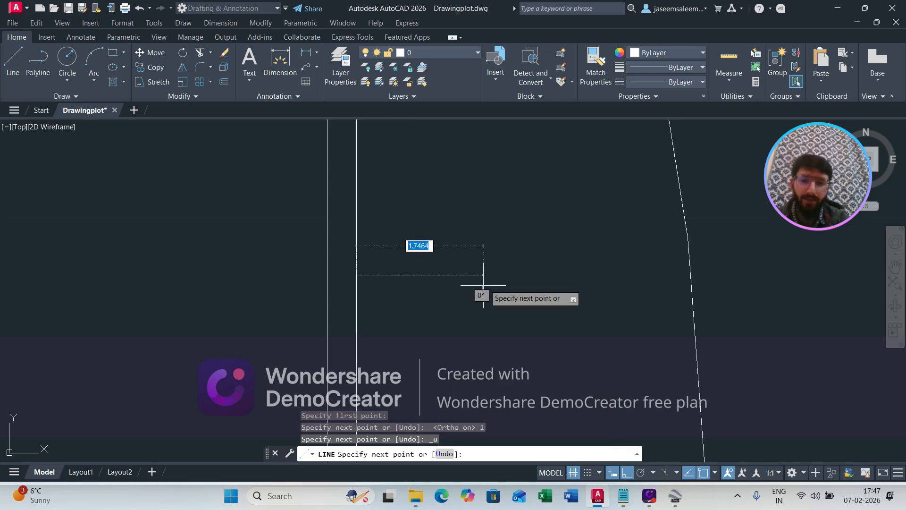
- Draw connected segments 2 units horizontally toward the plot's right boundary, down just past the parallel lines' lower ends, and back left beyond them
type("2")
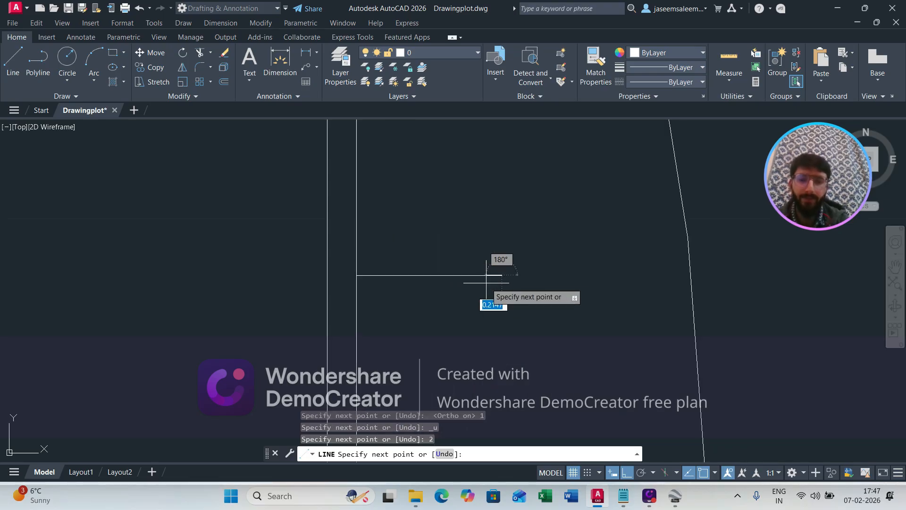
key("Return")
scroll(477, 283, "down", 3)
middle_click_drag(487, 362, 483, 211)
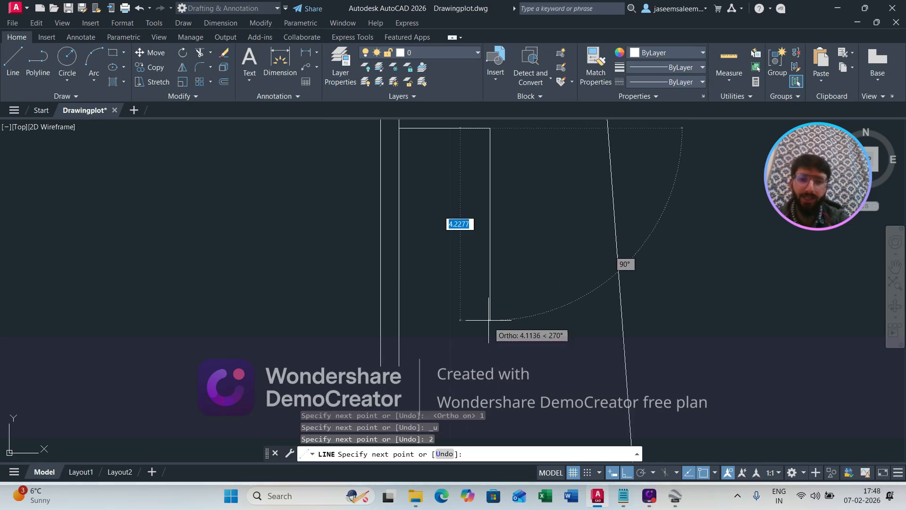
key("Return")
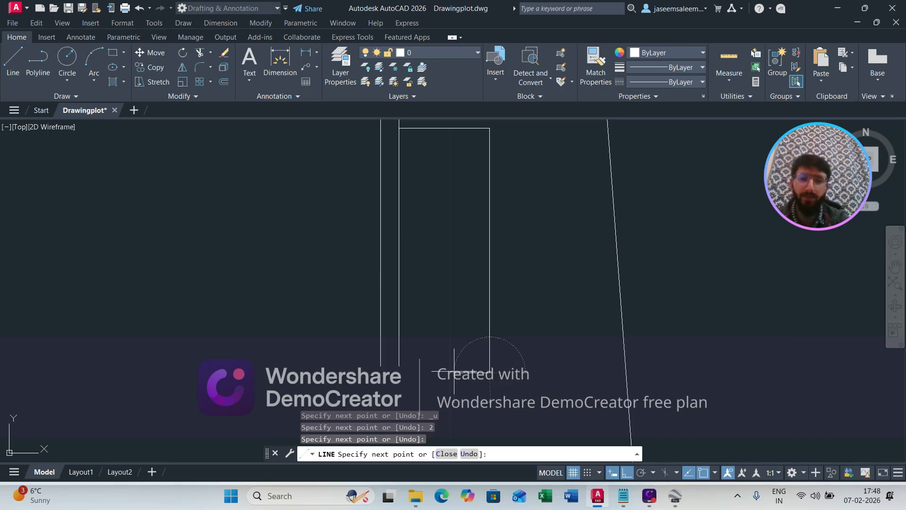
left_click(275, 357)
key("Escape")
key("Escape")
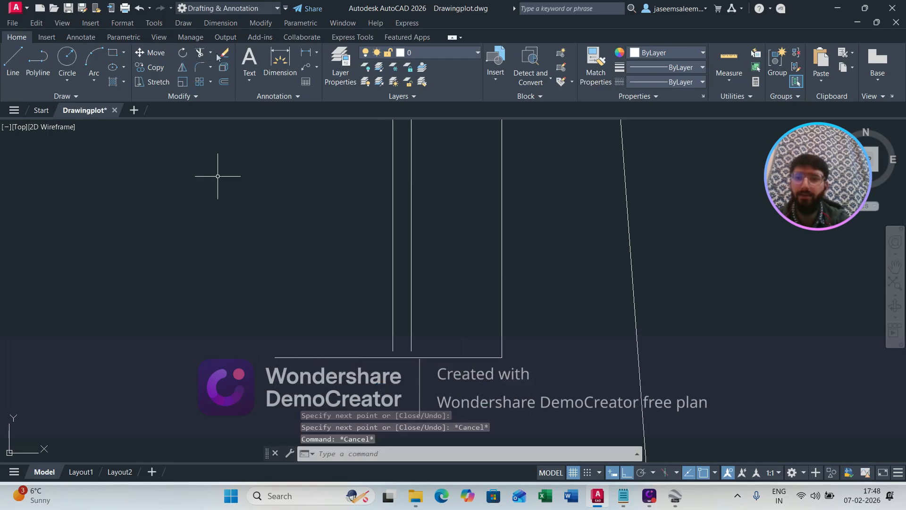
- Extend the 2-unit horizontal segment to the left parallel vertical line and trim both vertical lines below it
left_click(200, 53)
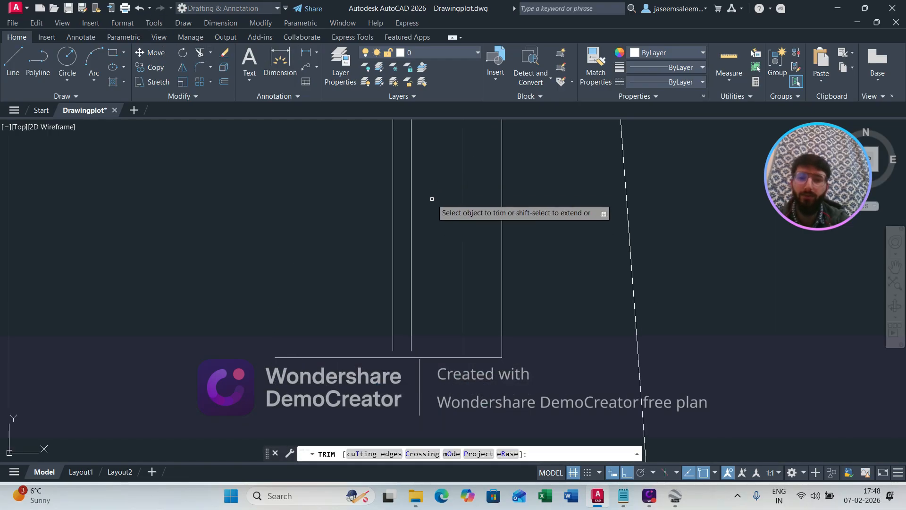
middle_click_drag(431, 198, 447, 322)
left_click(437, 260)
left_click(453, 222, "shift")
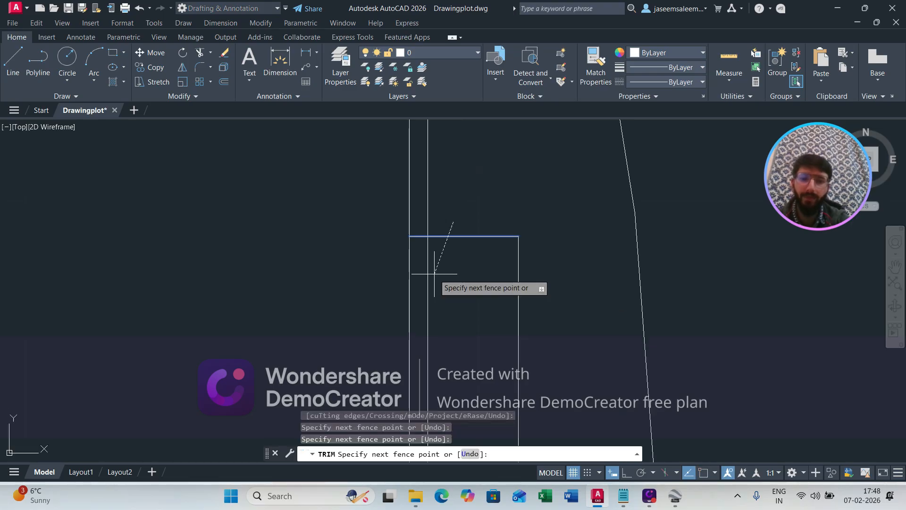
left_click(449, 283)
left_click(388, 256)
scroll(387, 256, "down", 3)
scroll(387, 255, "down", 1)
scroll(413, 306, "up", 1)
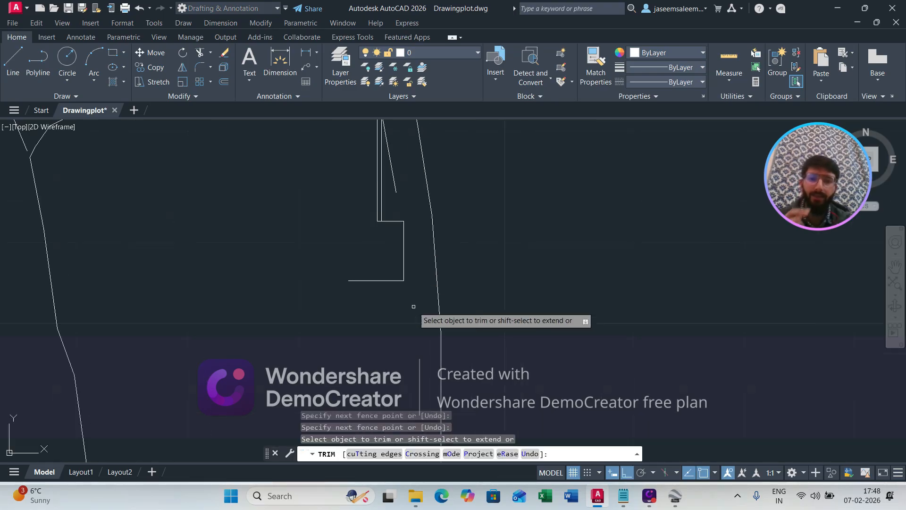
middle_click_drag(416, 305, 472, 379)
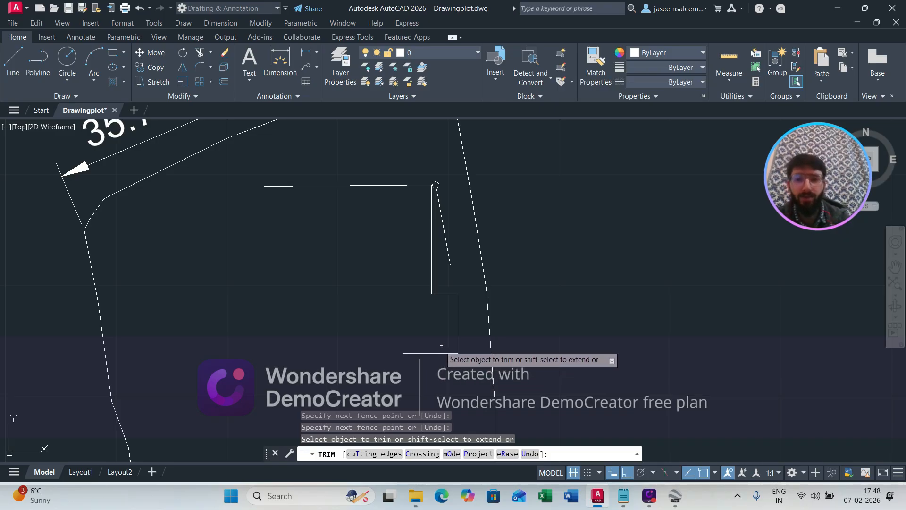
middle_click_drag(454, 357, 462, 350)
scroll(446, 352, "down", 8)
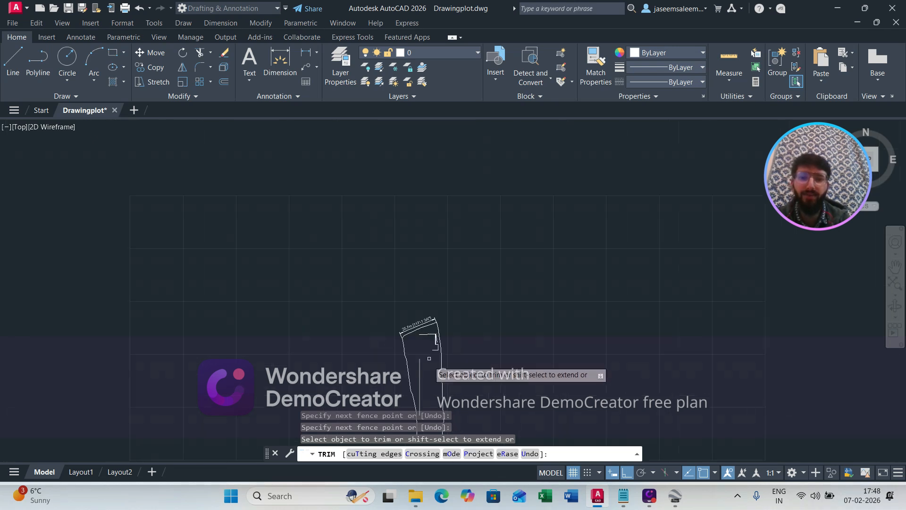
scroll(419, 298, "up", 4)
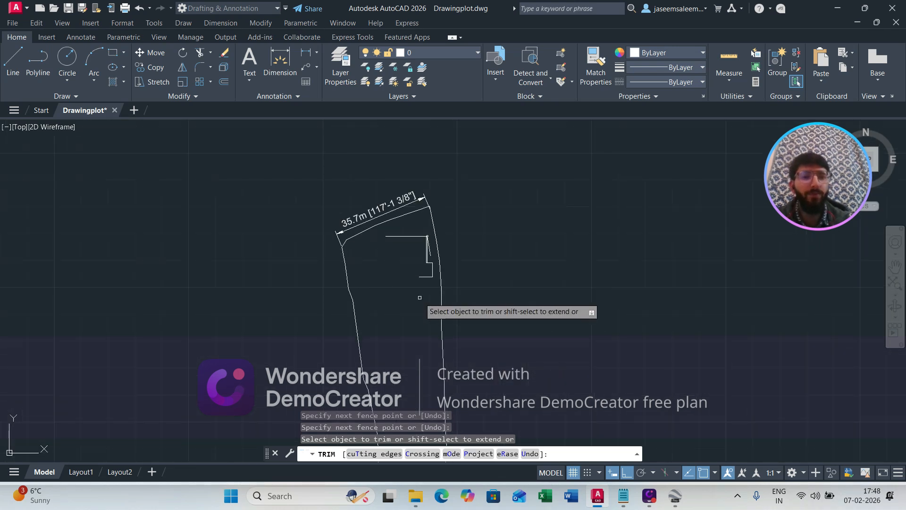